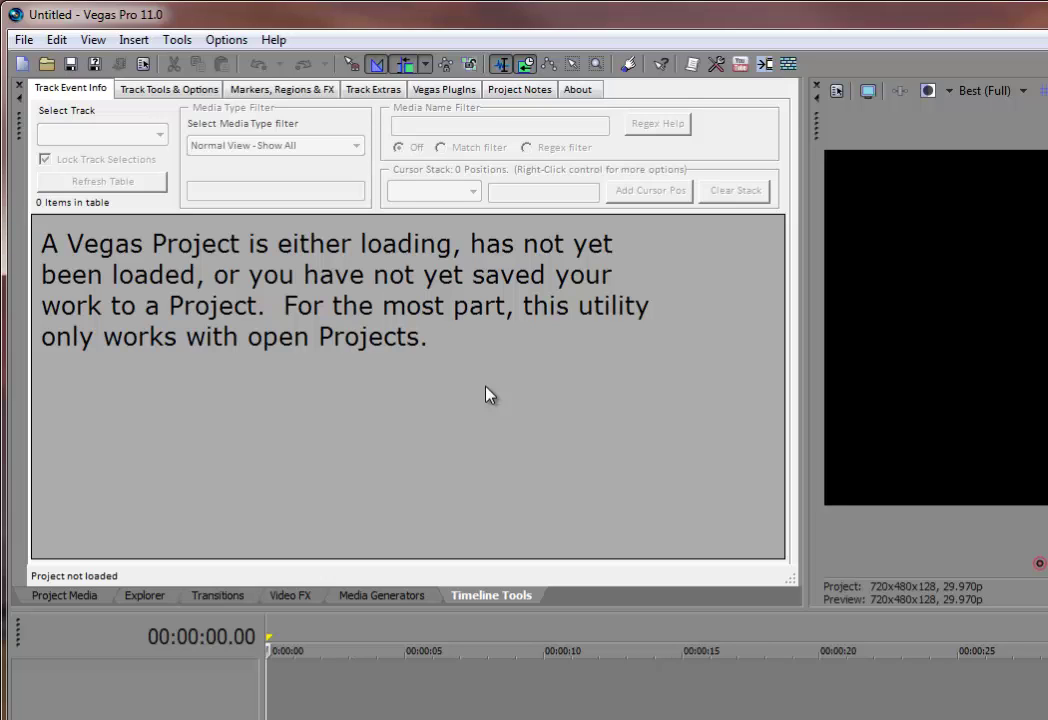
Open the recent test.veg slideshow project from the File menu.
{"action": "left_click", "coordinate": [25, 40]}
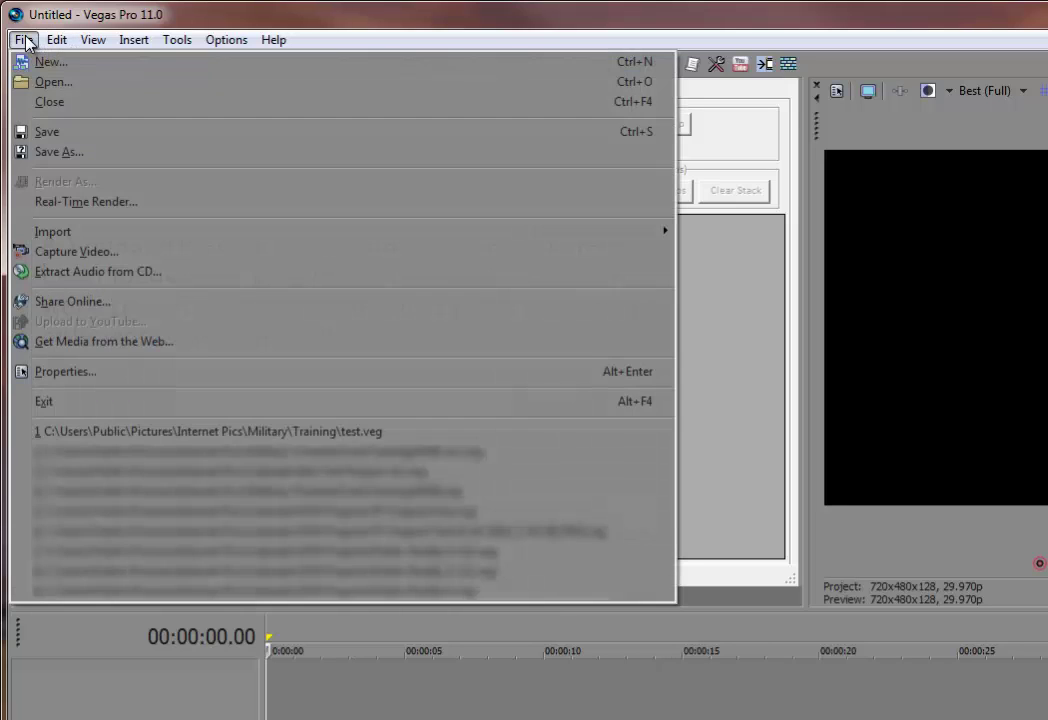
{"action": "left_click", "coordinate": [339, 433]}
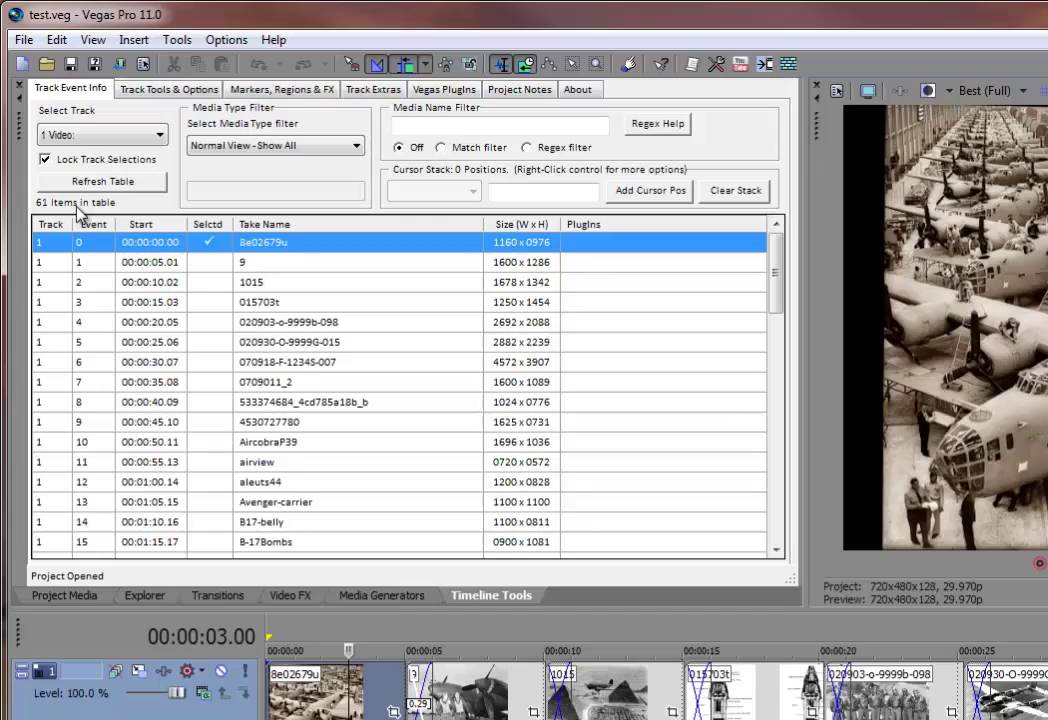
{"action": "right_click", "coordinate": [266, 248]}
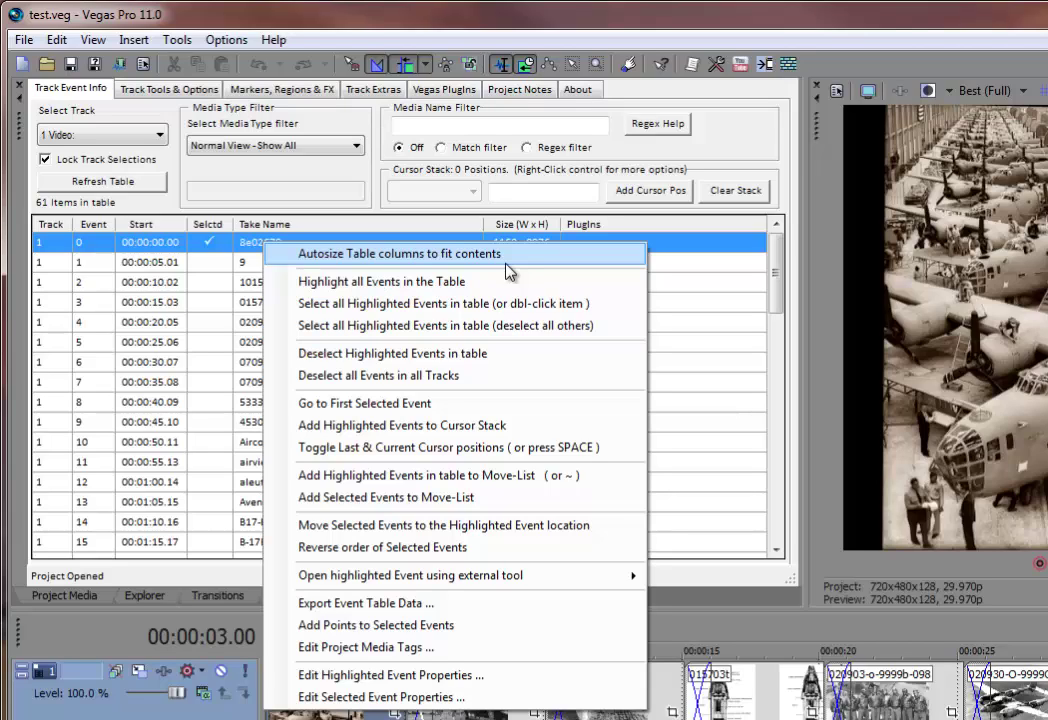
{"action": "left_click", "coordinate": [213, 282]}
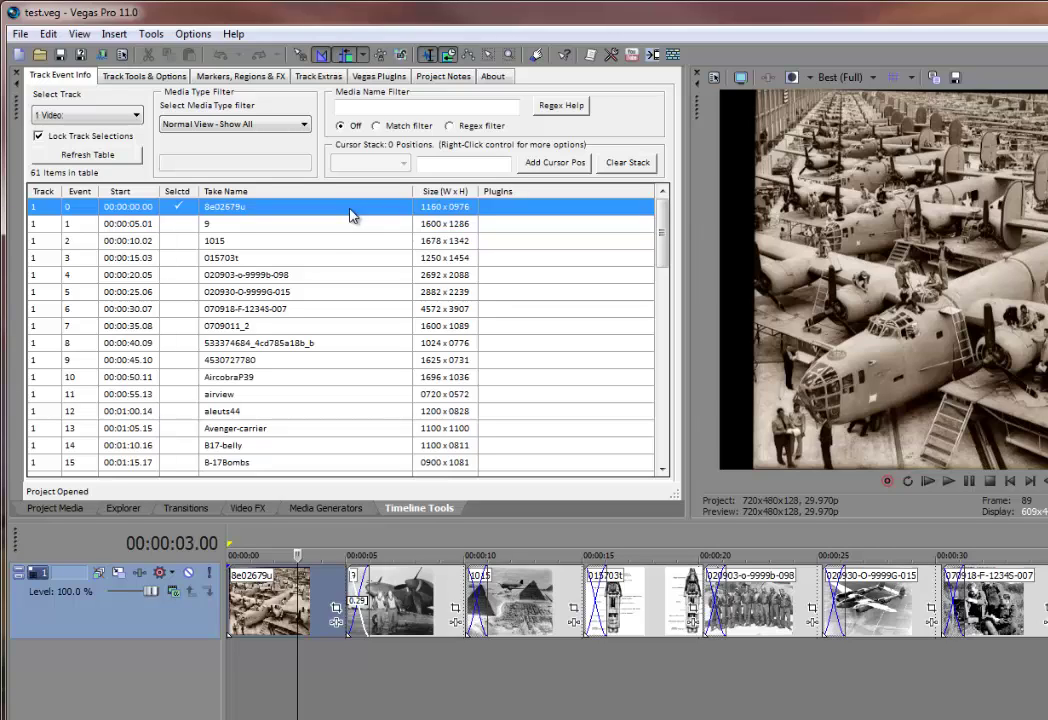
{"action": "left_click", "coordinate": [313, 227]}
{"action": "left_click", "coordinate": [309, 241]}
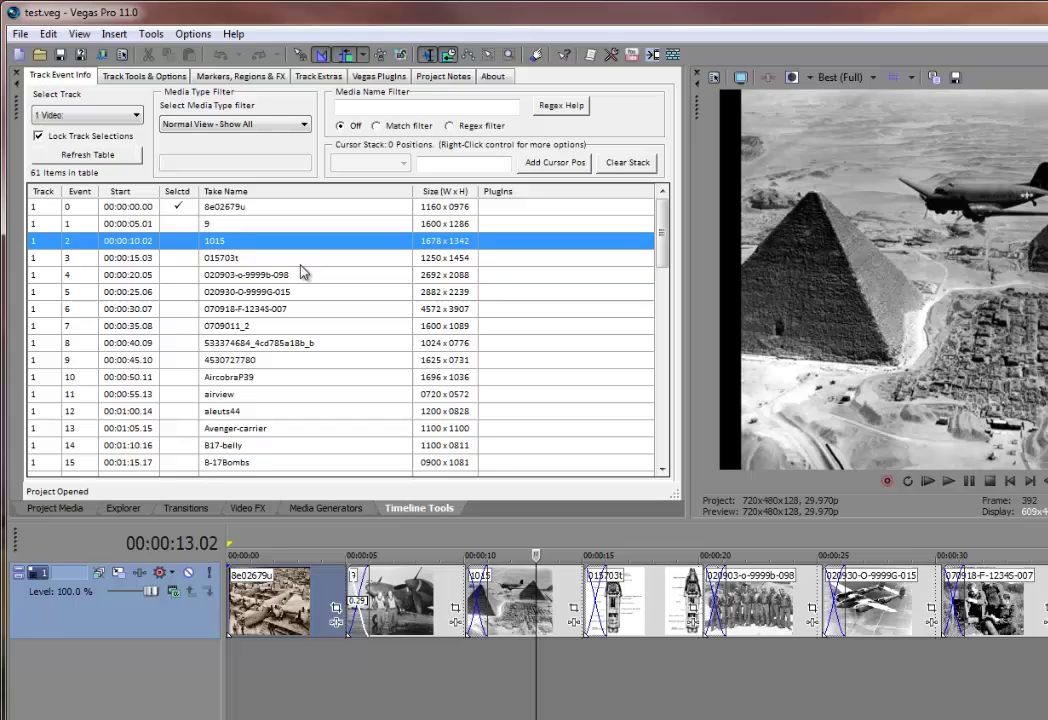
{"action": "left_click", "coordinate": [301, 263]}
{"action": "left_click", "coordinate": [310, 282]}
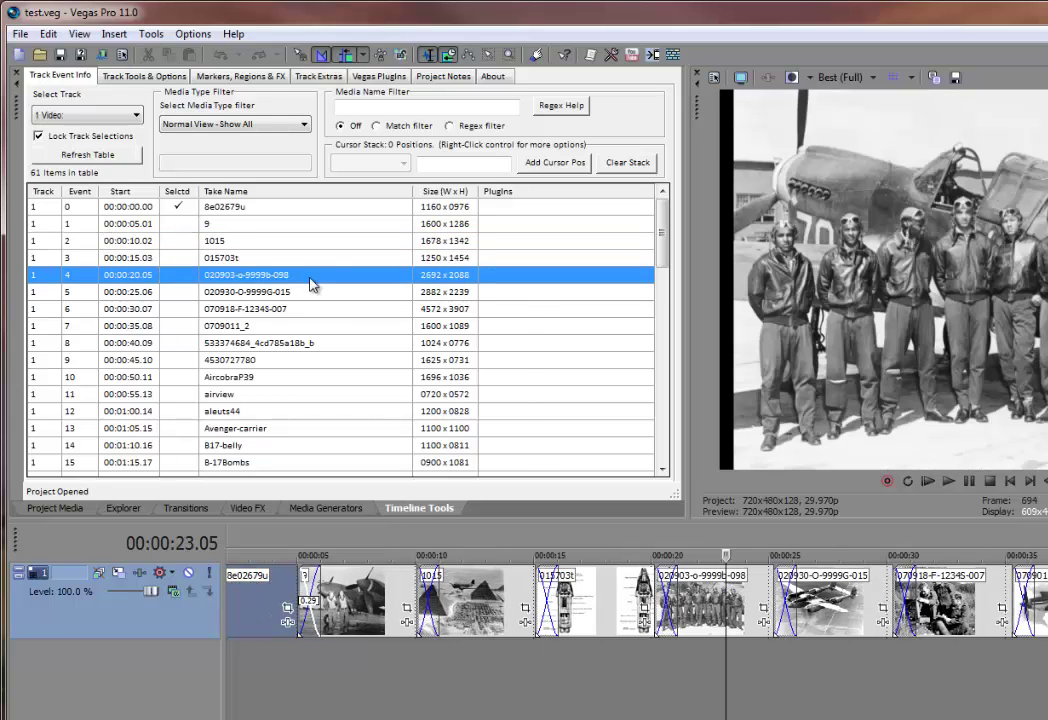
{"action": "left_click", "coordinate": [316, 258]}
{"action": "left_click", "coordinate": [314, 244]}
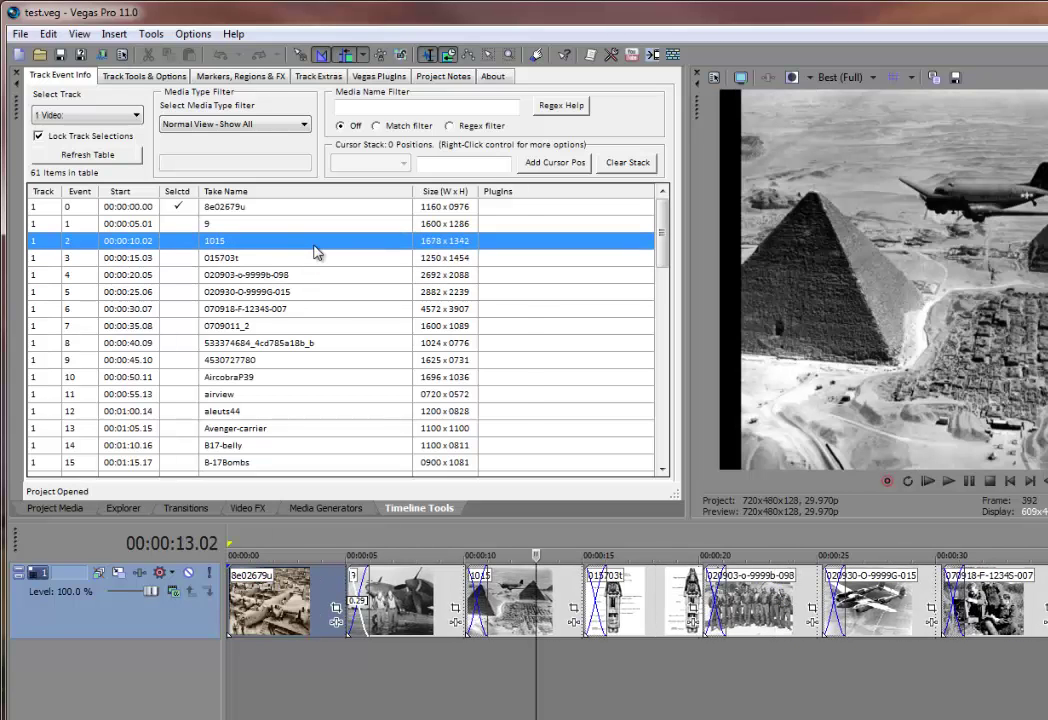
{"action": "left_click", "coordinate": [297, 227]}
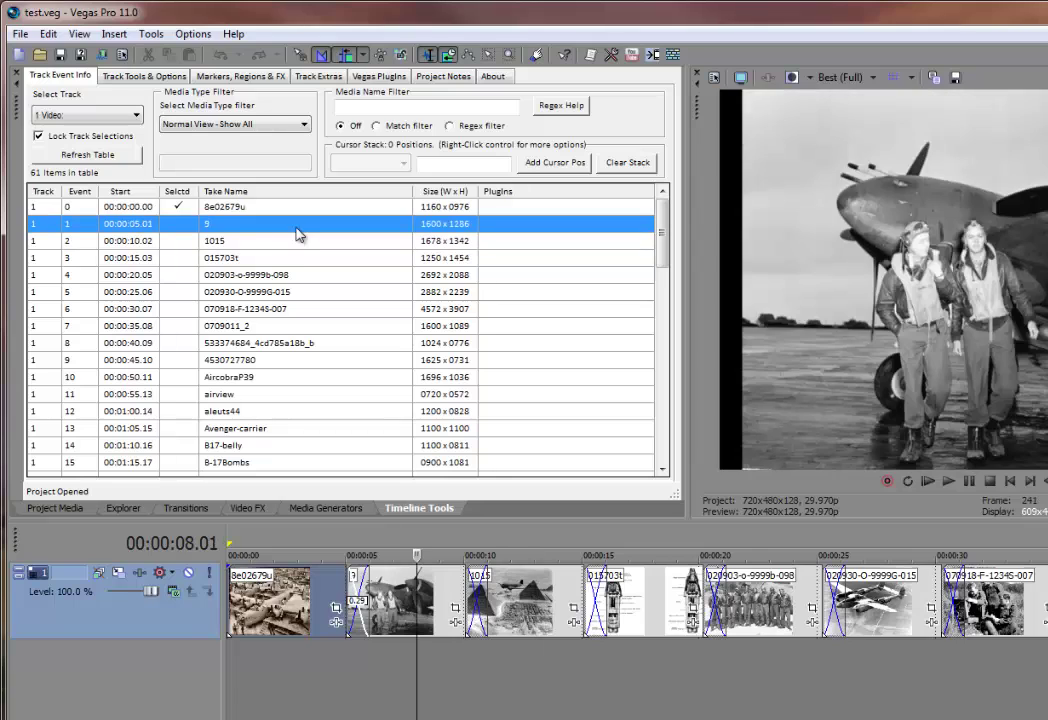
{"action": "left_click_drag", "start_coordinate": [297, 233], "coordinate": [310, 316]}
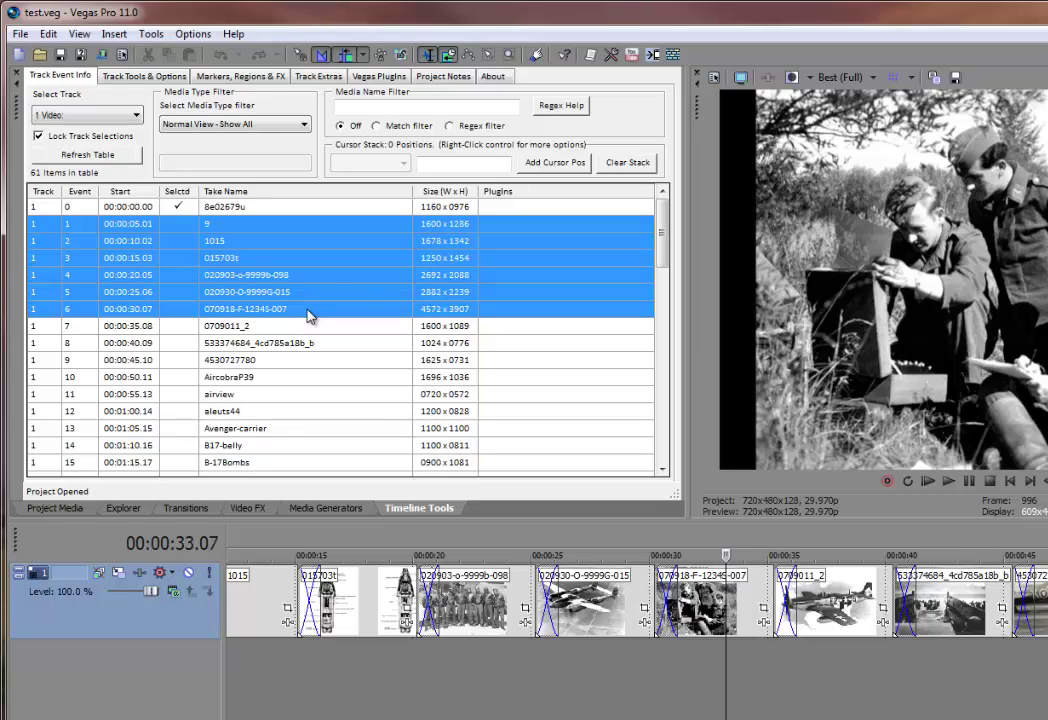
{"action": "left_click", "coordinate": [310, 232]}
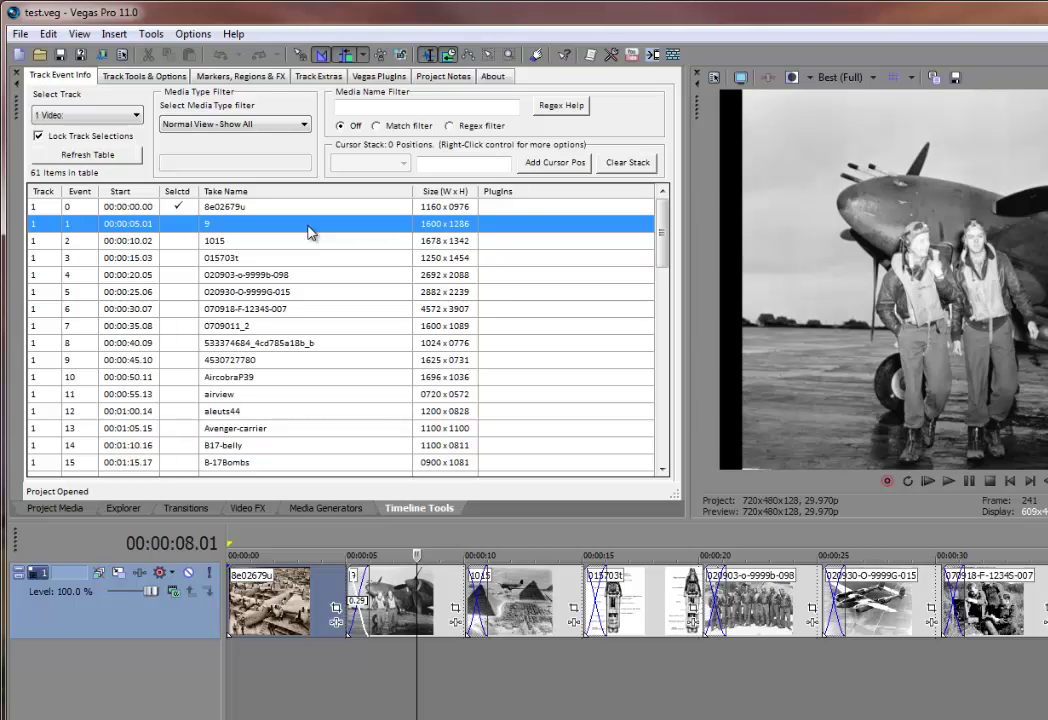
{"action": "left_click", "coordinate": [325, 295], "text": "shift"}
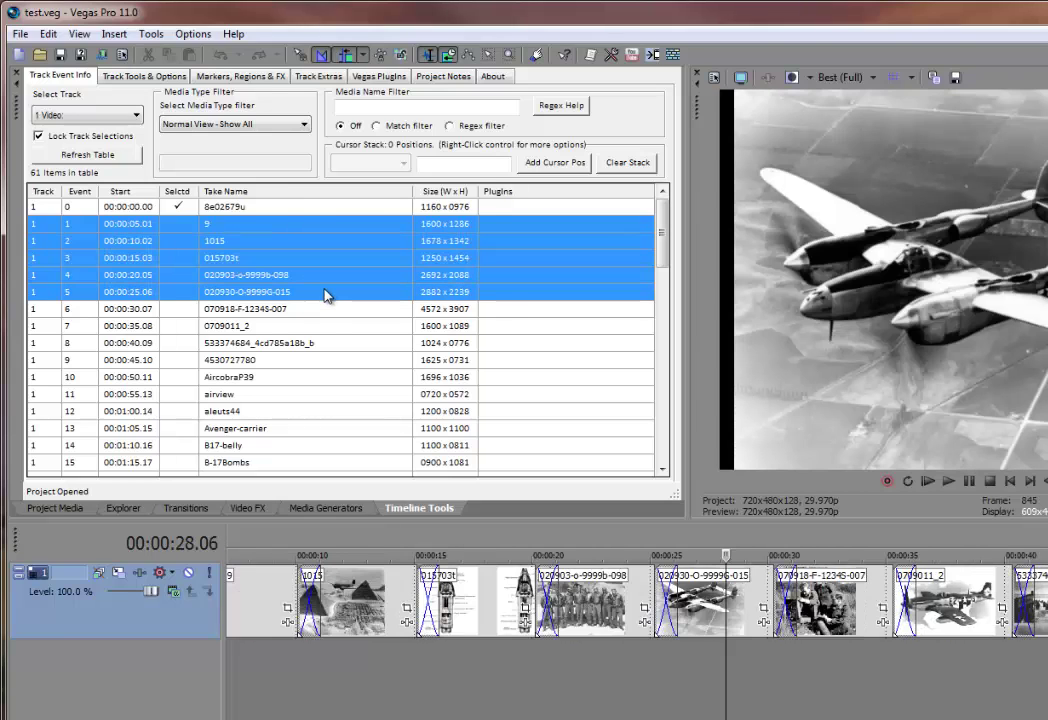
{"action": "left_click", "coordinate": [310, 243]}
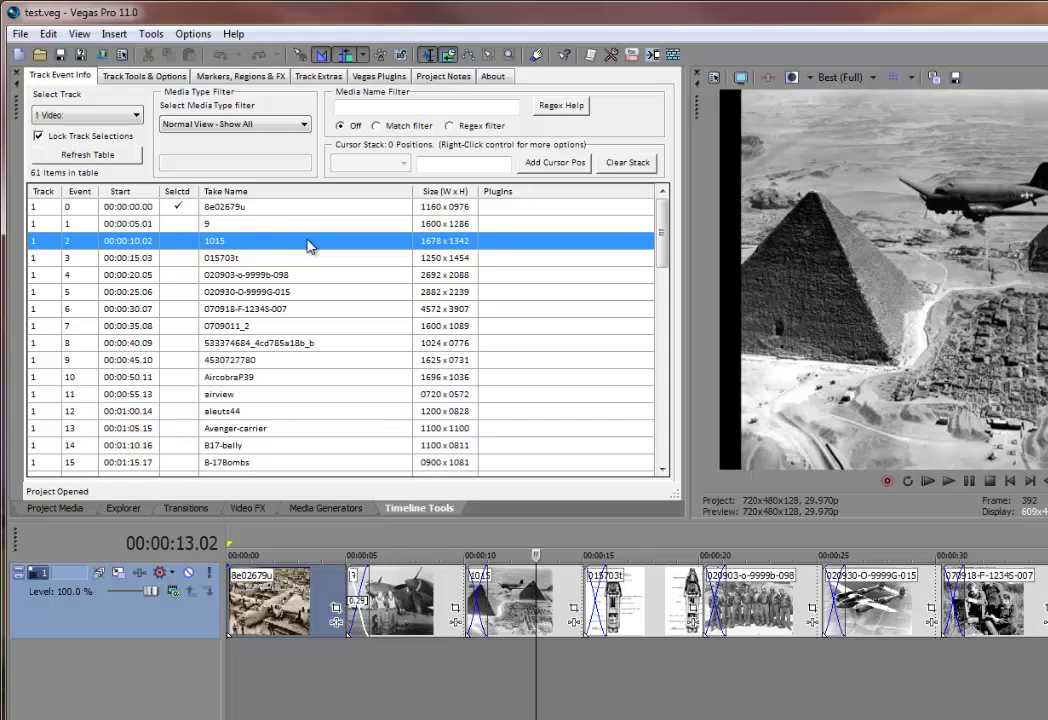
{"action": "left_click", "coordinate": [307, 280], "text": "ctrl"}
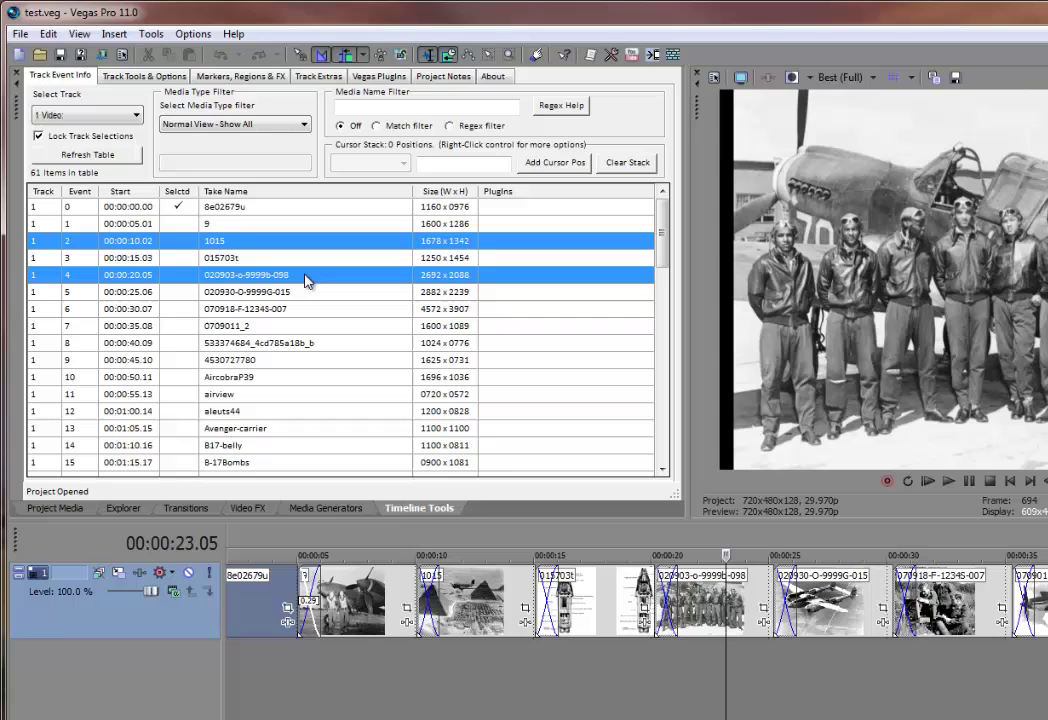
{"action": "left_click", "coordinate": [312, 310], "text": "ctrl"}
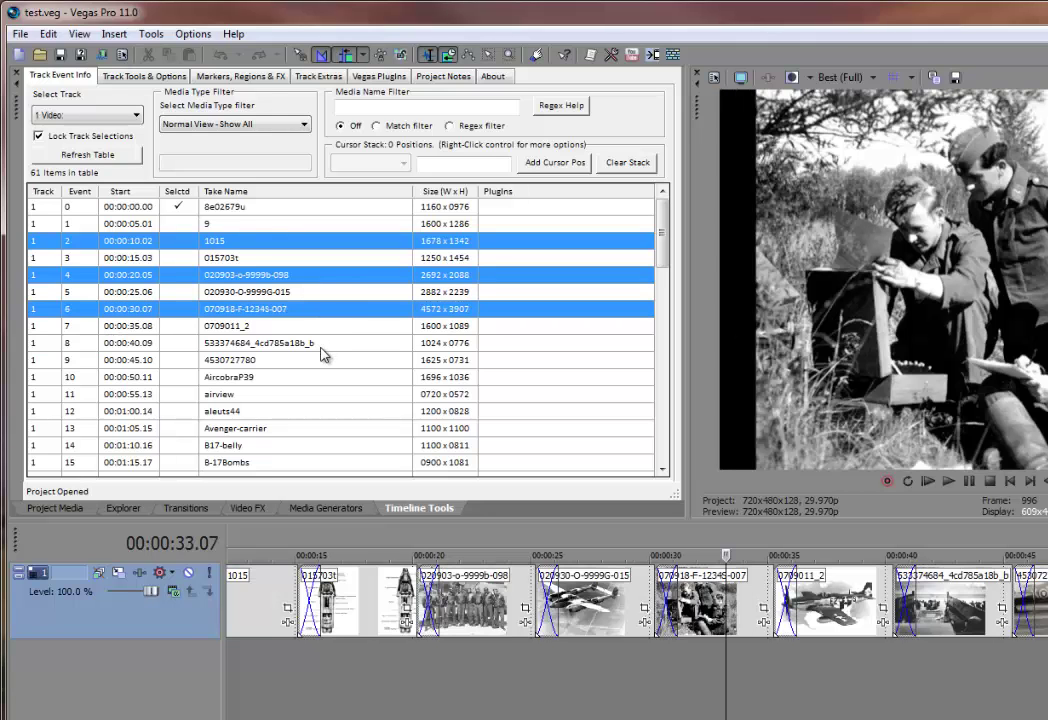
{"action": "left_click", "coordinate": [322, 344], "text": "ctrl"}
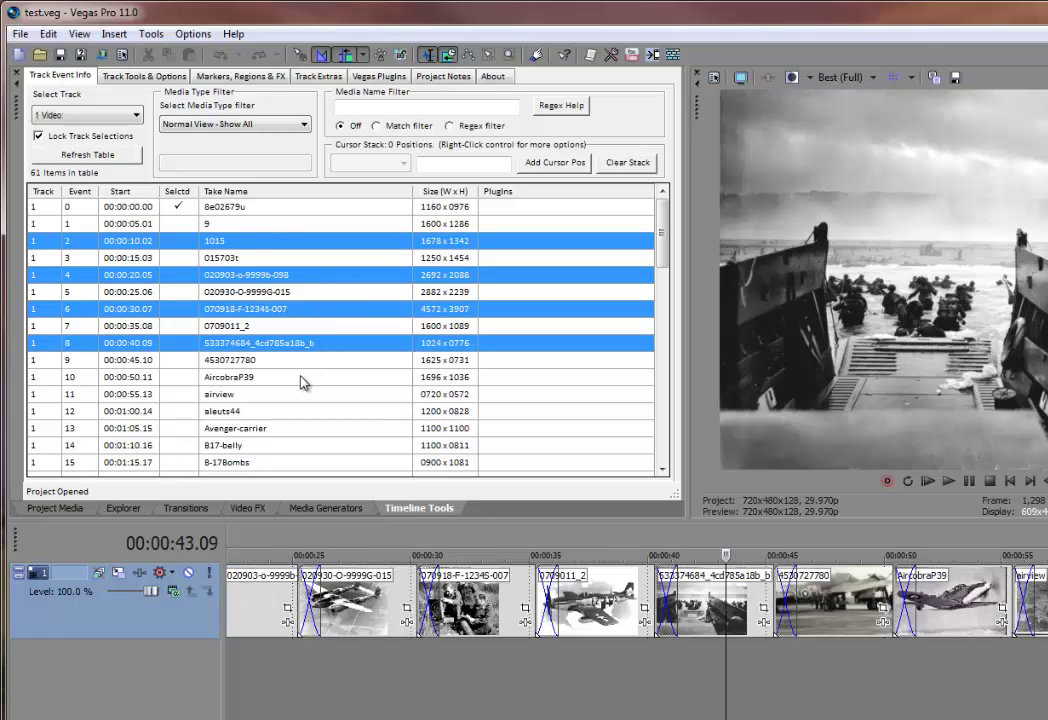
{"action": "left_click", "coordinate": [301, 378], "text": "ctrl"}
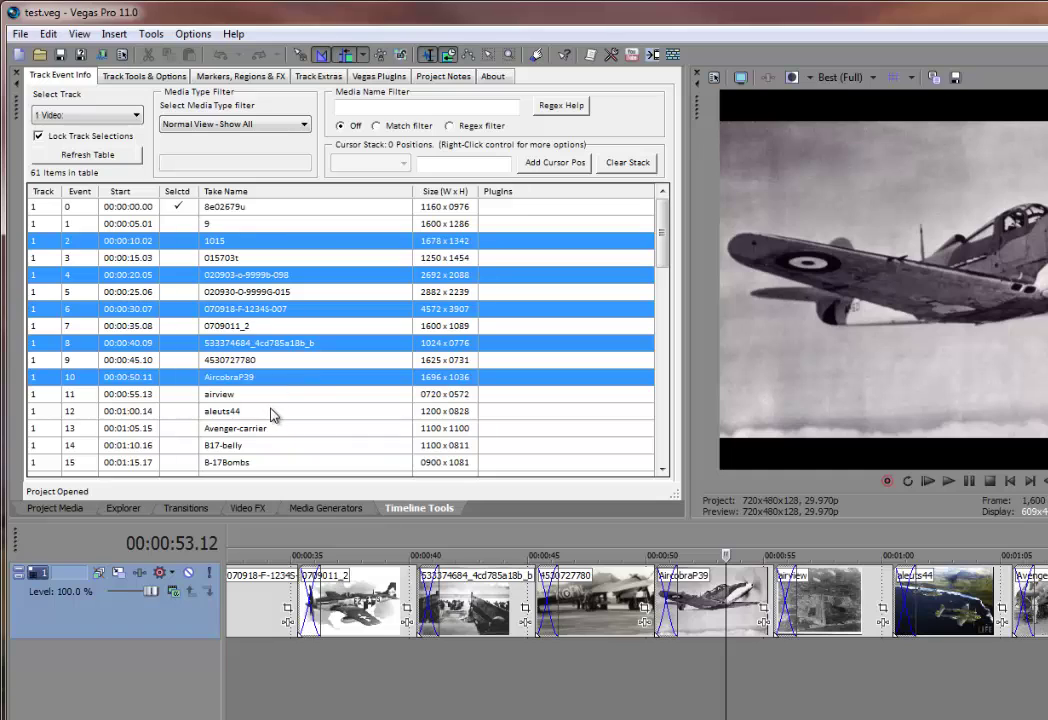
{"action": "left_click", "coordinate": [276, 411], "text": "ctrl"}
{"action": "left_click", "coordinate": [254, 224]}
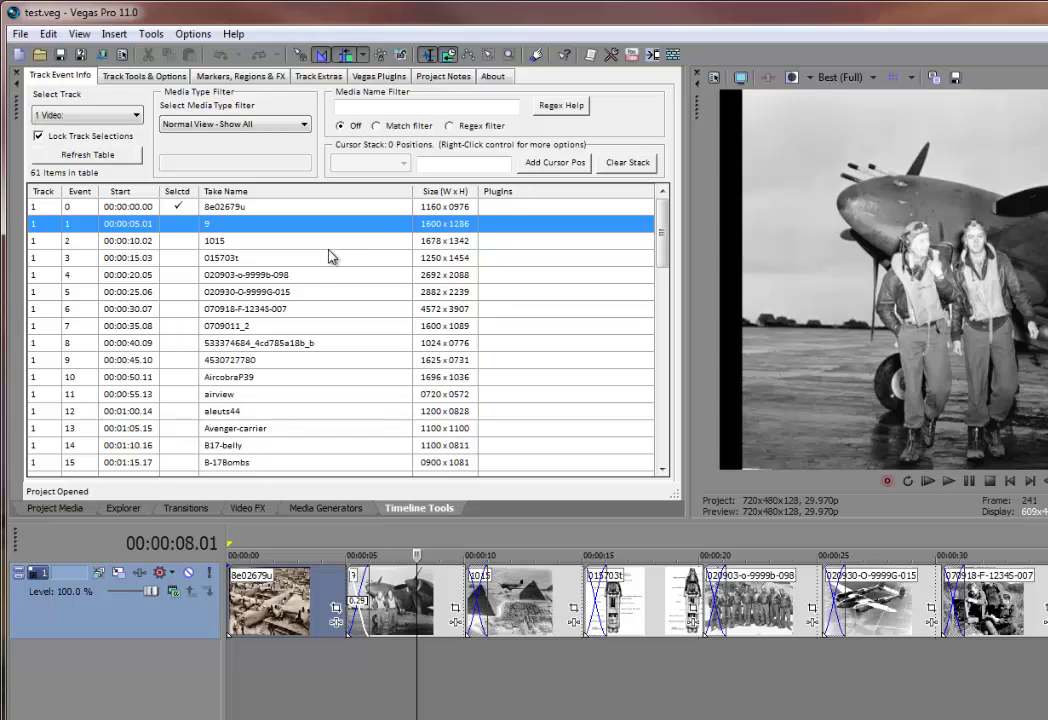
Select the first clip, 8e02679u, and choose Select Events to End.
{"action": "left_click", "coordinate": [288, 612]}
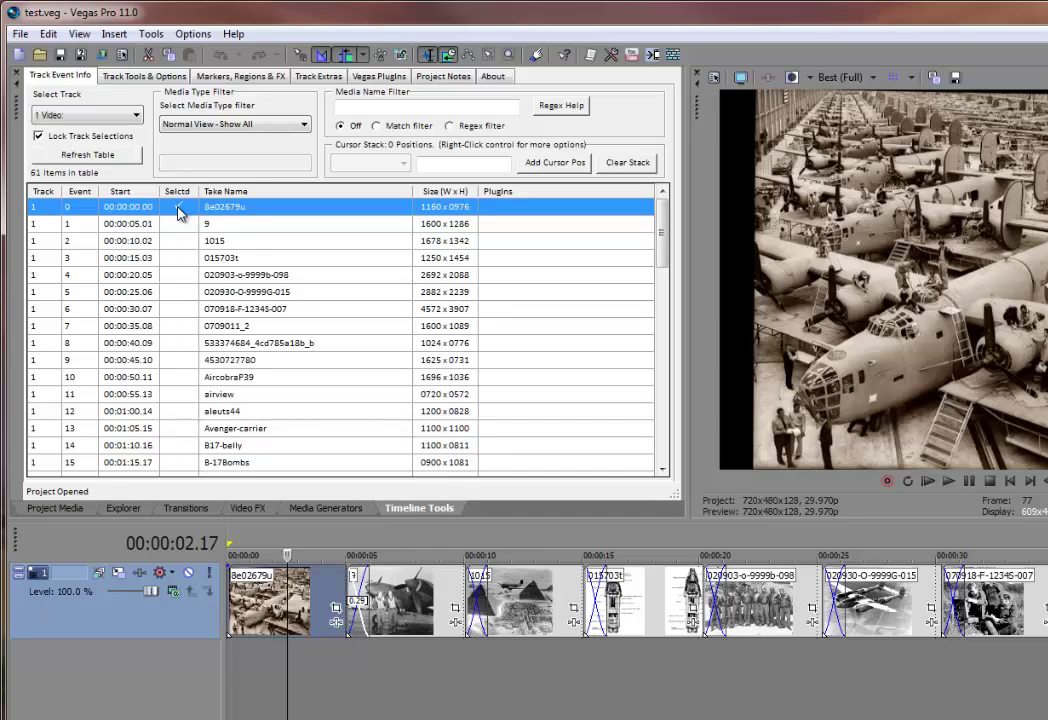
{"action": "left_click", "coordinate": [423, 608]}
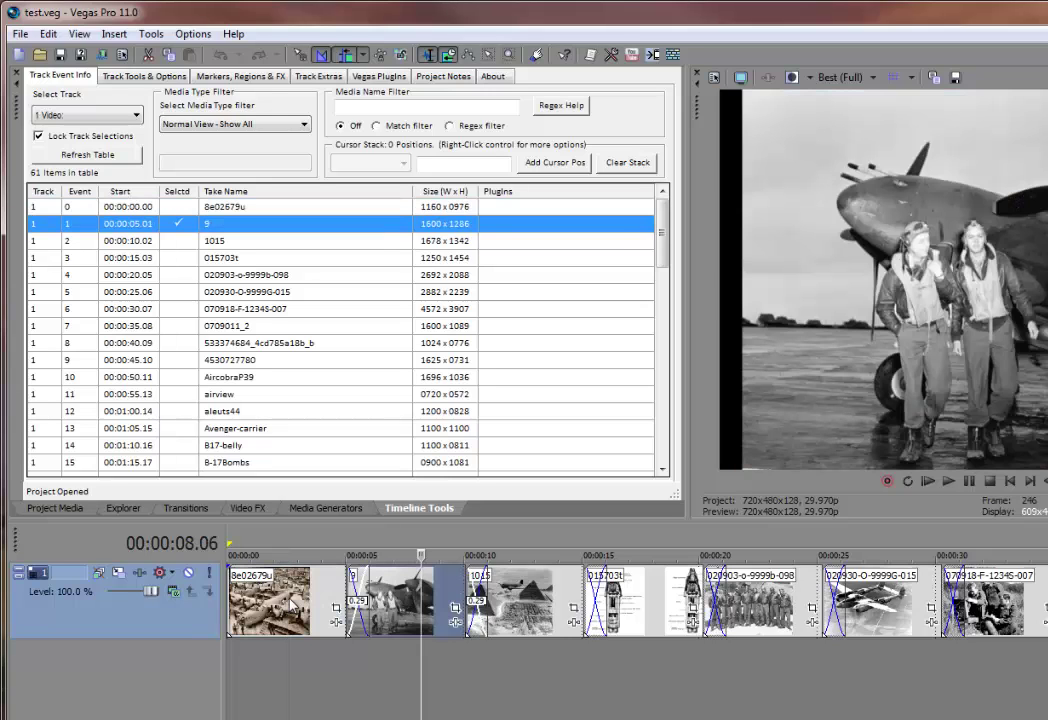
{"action": "left_click", "coordinate": [290, 600]}
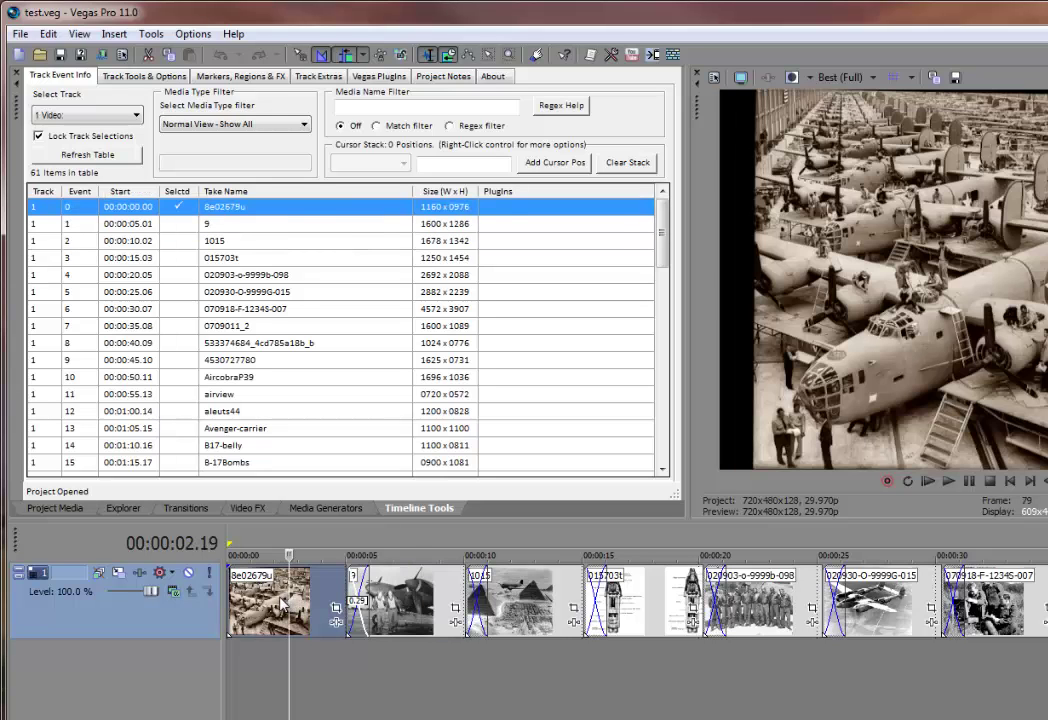
{"action": "right_click", "coordinate": [282, 601]}
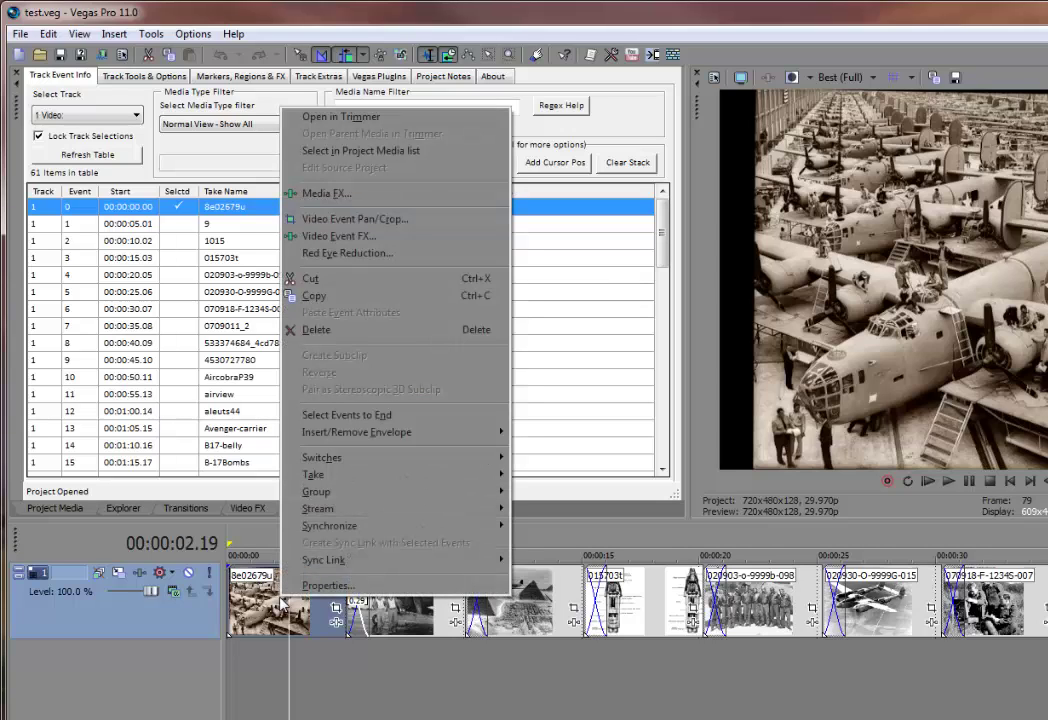
{"action": "left_click", "coordinate": [358, 415]}
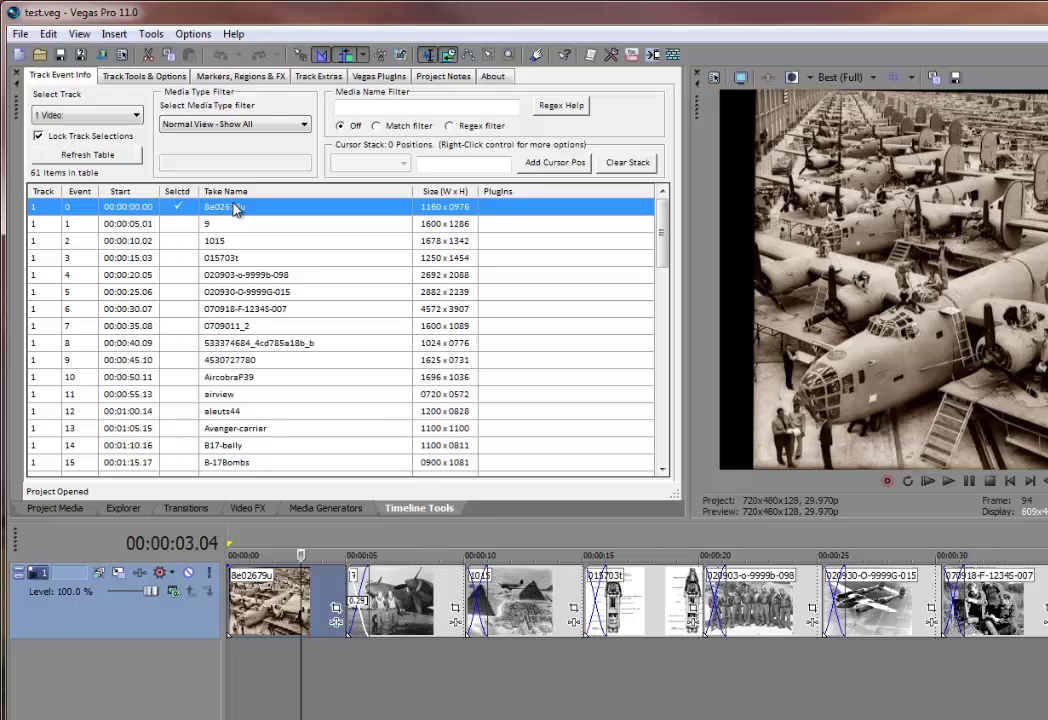
Highlight table rows and jump the timeline to events 6, 10, 13, 9 and 7.
{"action": "left_click_drag", "start_coordinate": [241, 248], "coordinate": [262, 323]}
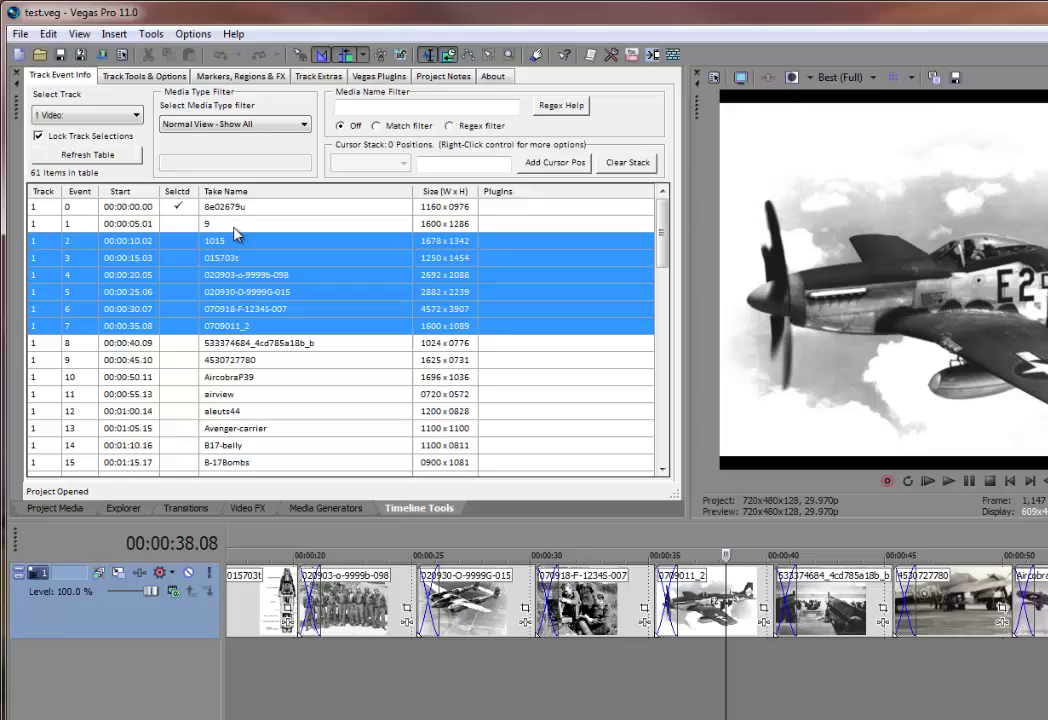
{"action": "left_click", "coordinate": [236, 228]}
{"action": "left_click", "coordinate": [238, 307]}
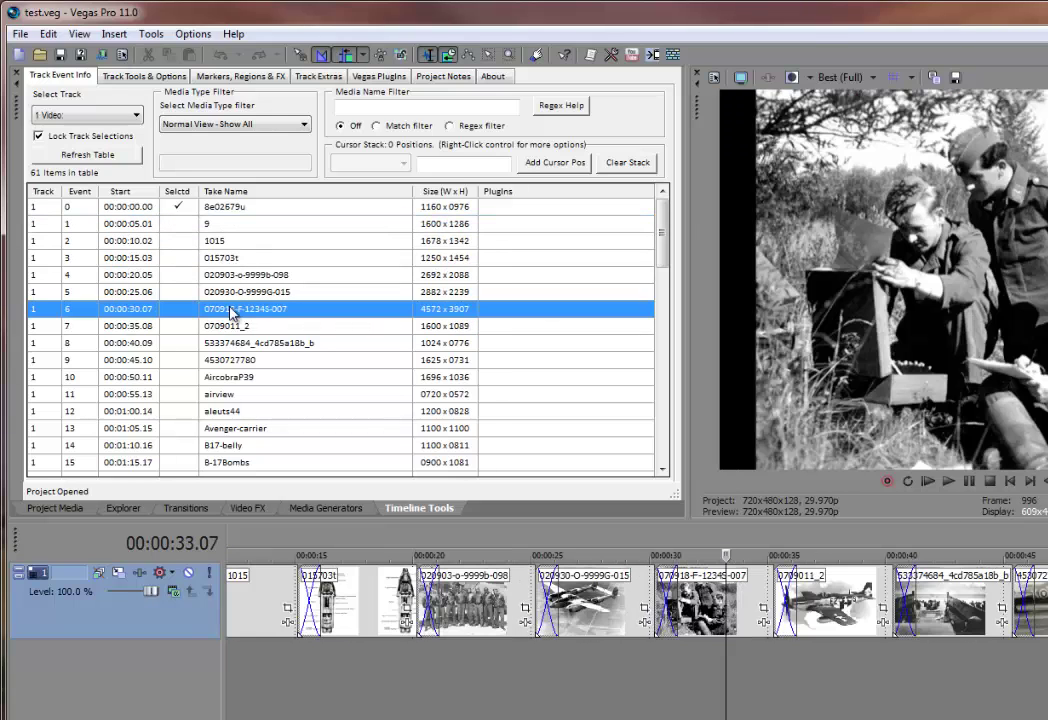
{"action": "left_click", "coordinate": [297, 381]}
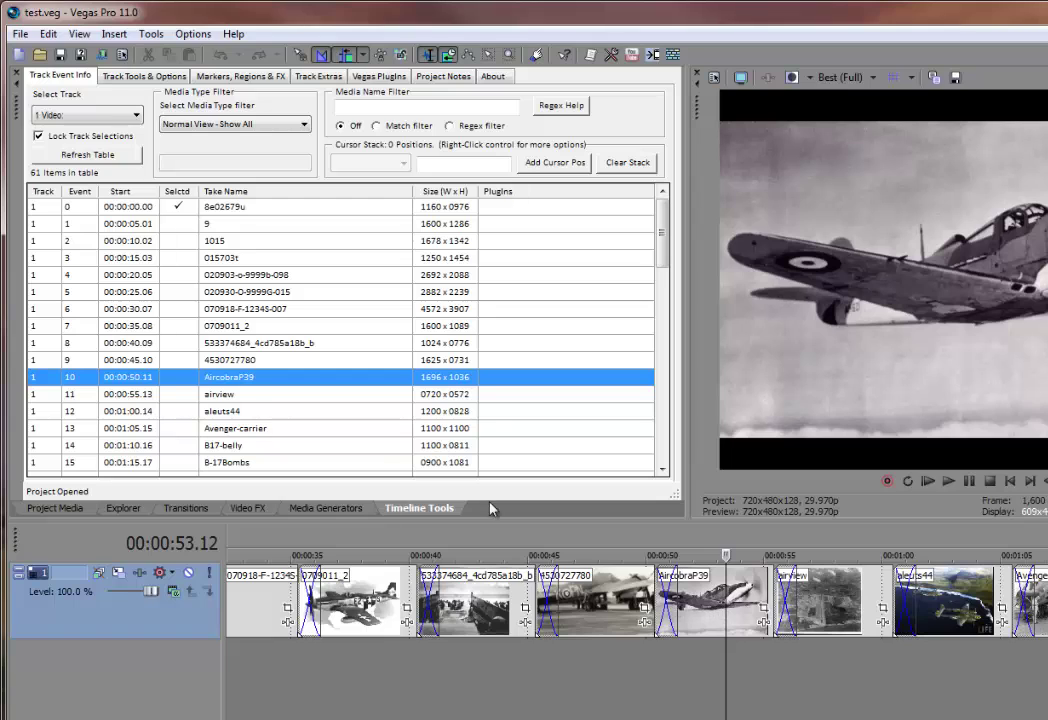
{"action": "left_click", "coordinate": [281, 428]}
{"action": "left_click", "coordinate": [250, 381]}
{"action": "left_click", "coordinate": [246, 360]}
{"action": "left_click", "coordinate": [244, 326]}
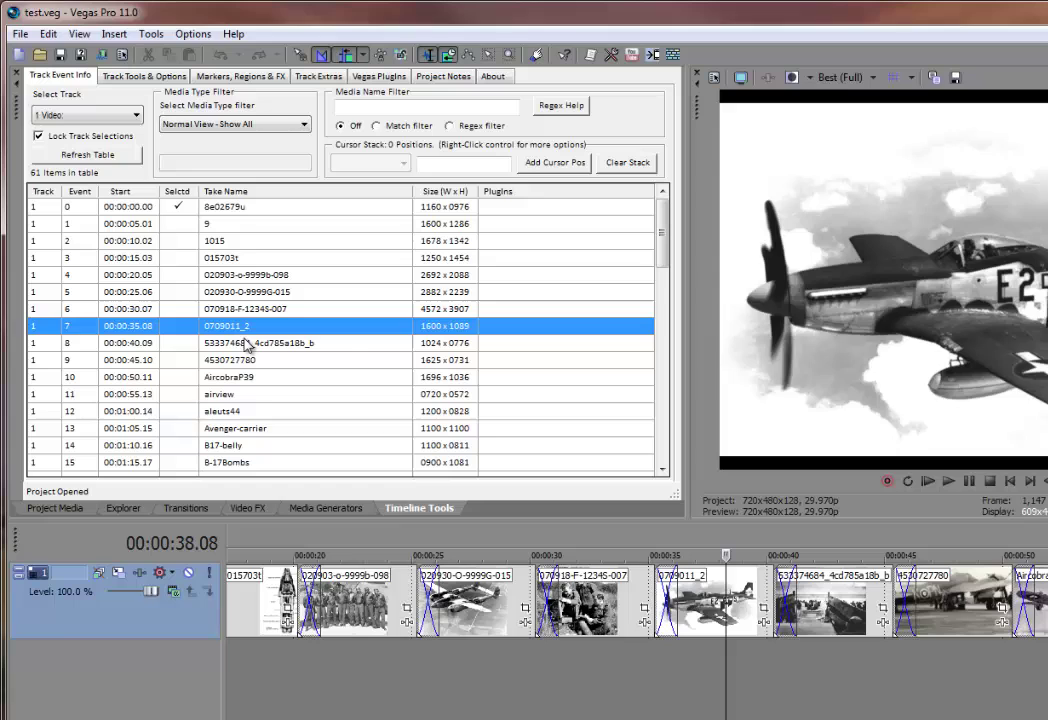
Jump through aleuts44, Avenger-carrier, 015703t, airview and 020903-o-9999b-098 to 020930-O-9999G-015.
{"action": "left_click", "coordinate": [327, 411]}
{"action": "left_click", "coordinate": [270, 377]}
{"action": "left_click", "coordinate": [258, 328]}
{"action": "left_click", "coordinate": [256, 382]}
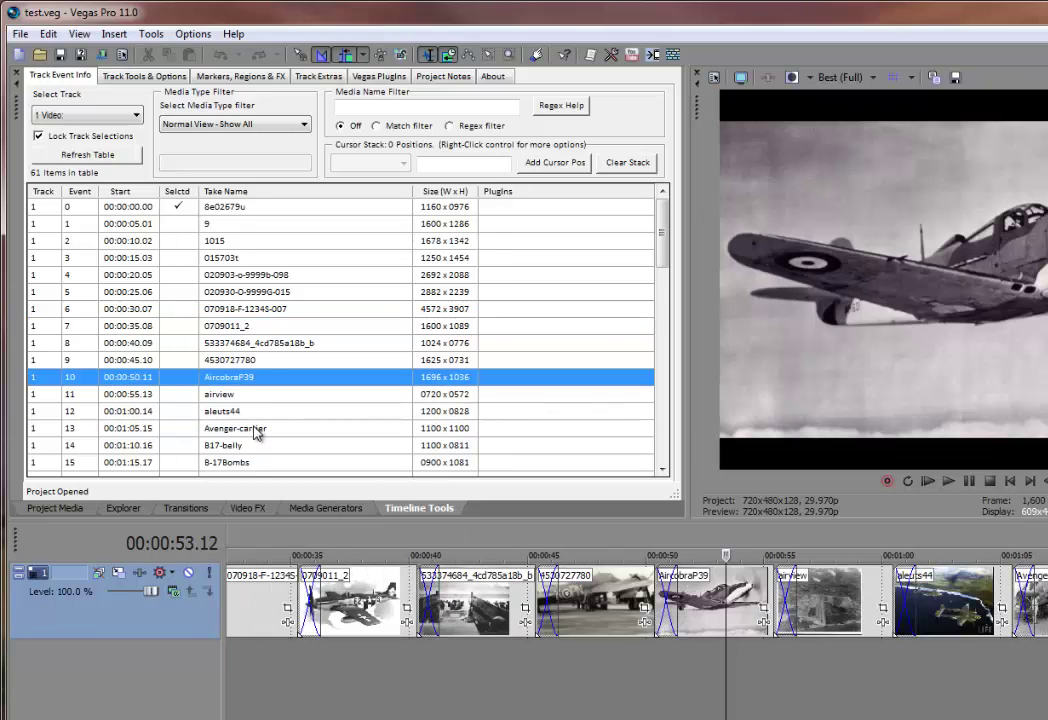
{"action": "left_click", "coordinate": [256, 430]}
{"action": "left_click", "coordinate": [248, 345]}
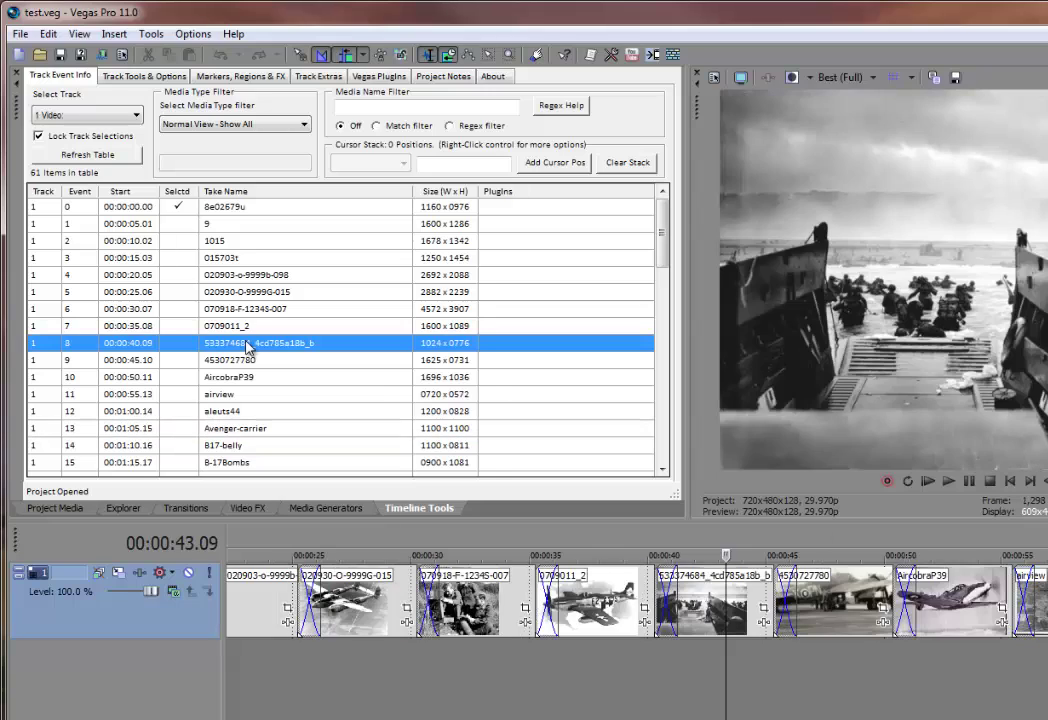
{"action": "left_click", "coordinate": [234, 262]}
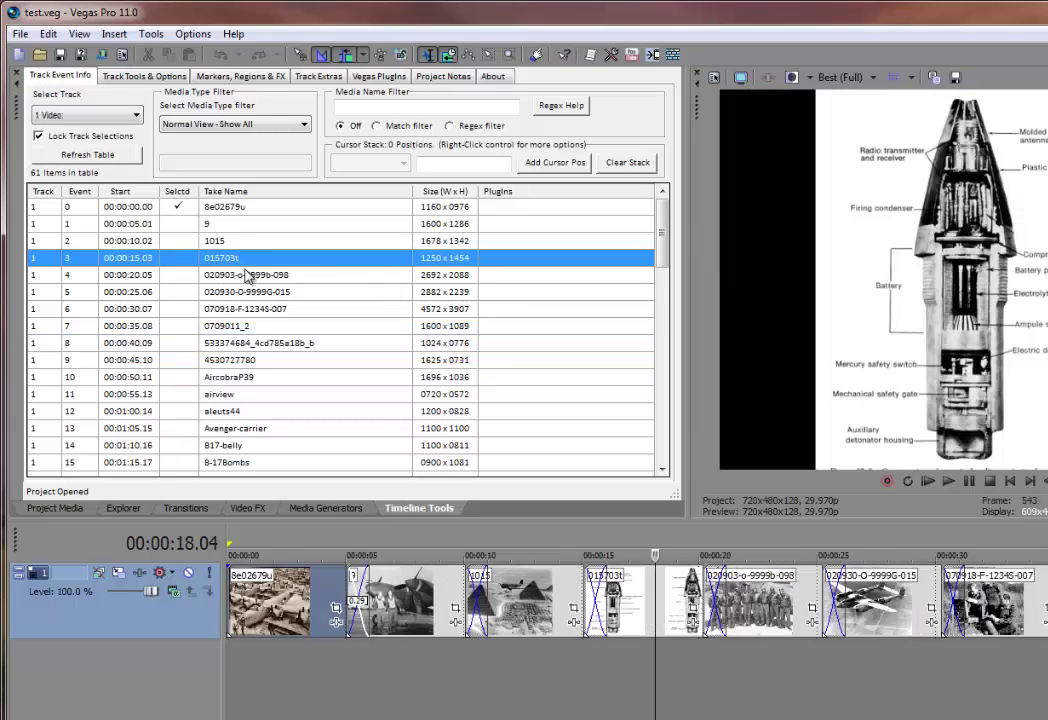
{"action": "left_click", "coordinate": [227, 396]}
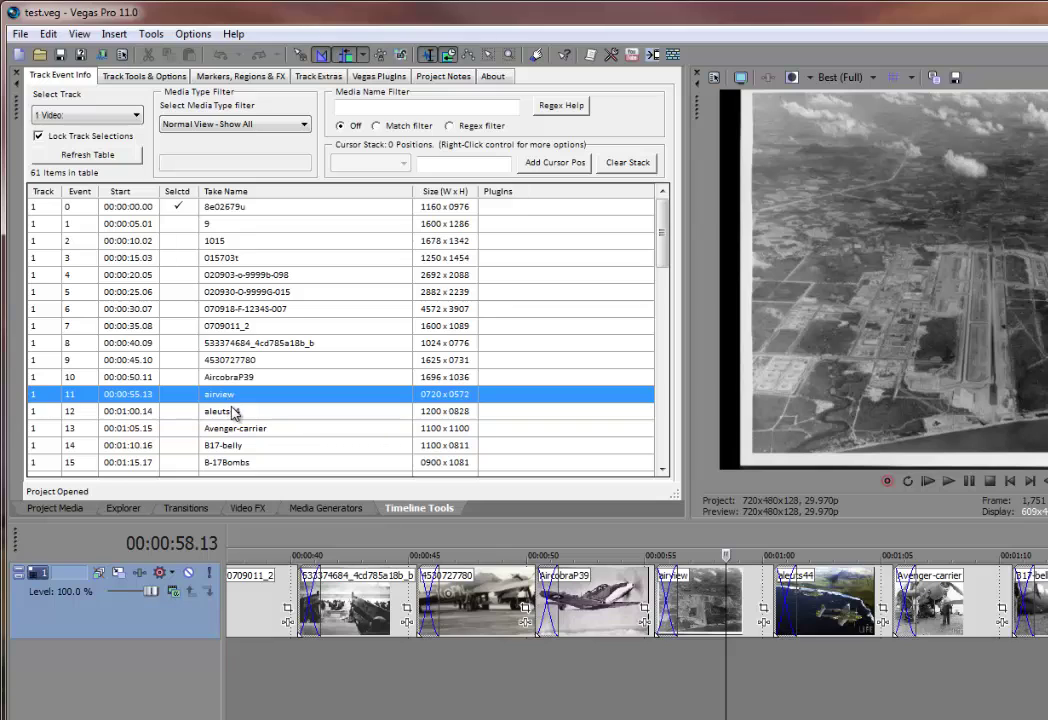
{"action": "left_click", "coordinate": [264, 279]}
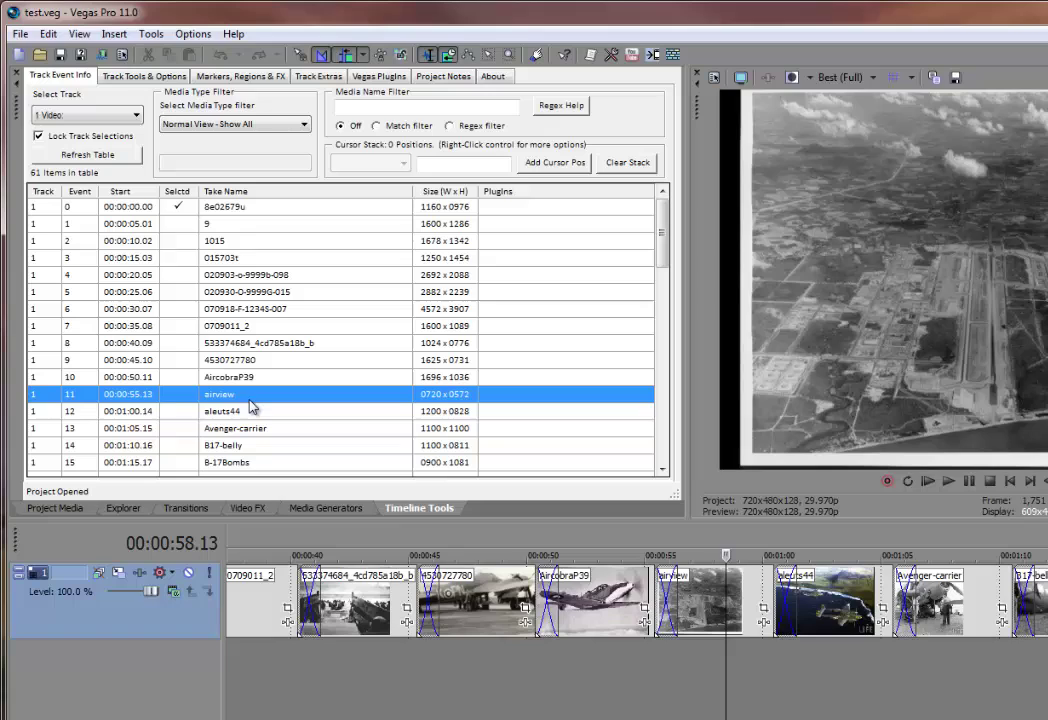
{"action": "left_click", "coordinate": [239, 292]}
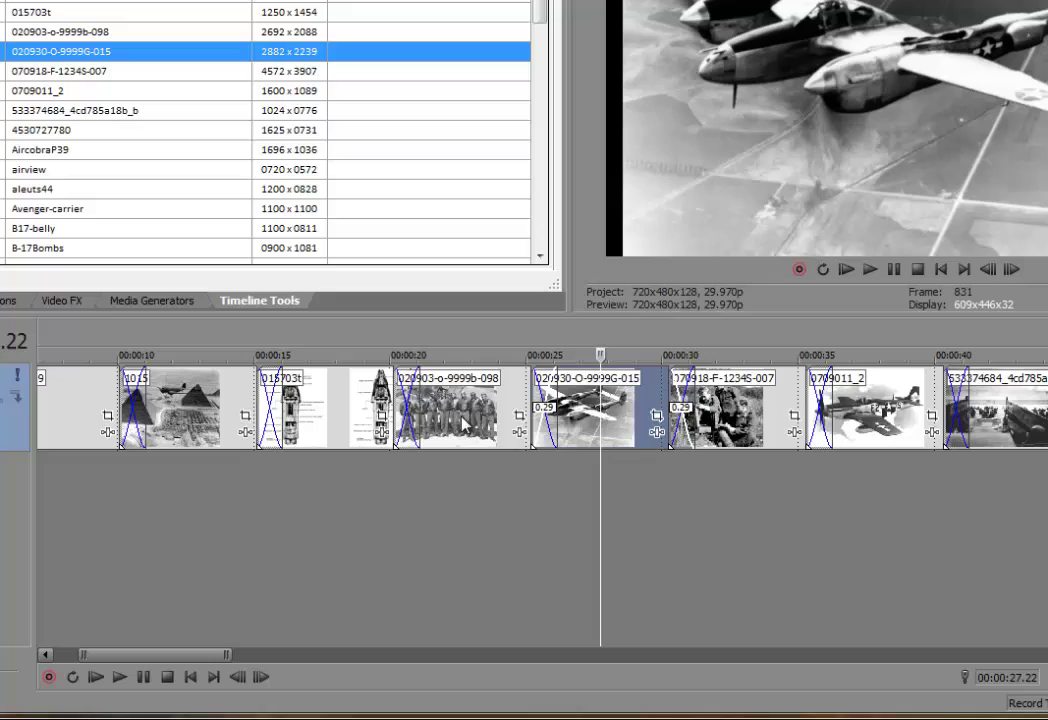
Select the 020903, 020930, 070918 and 0709011_2 clips, then return to 8e02679u.
{"action": "left_click", "coordinate": [463, 425]}
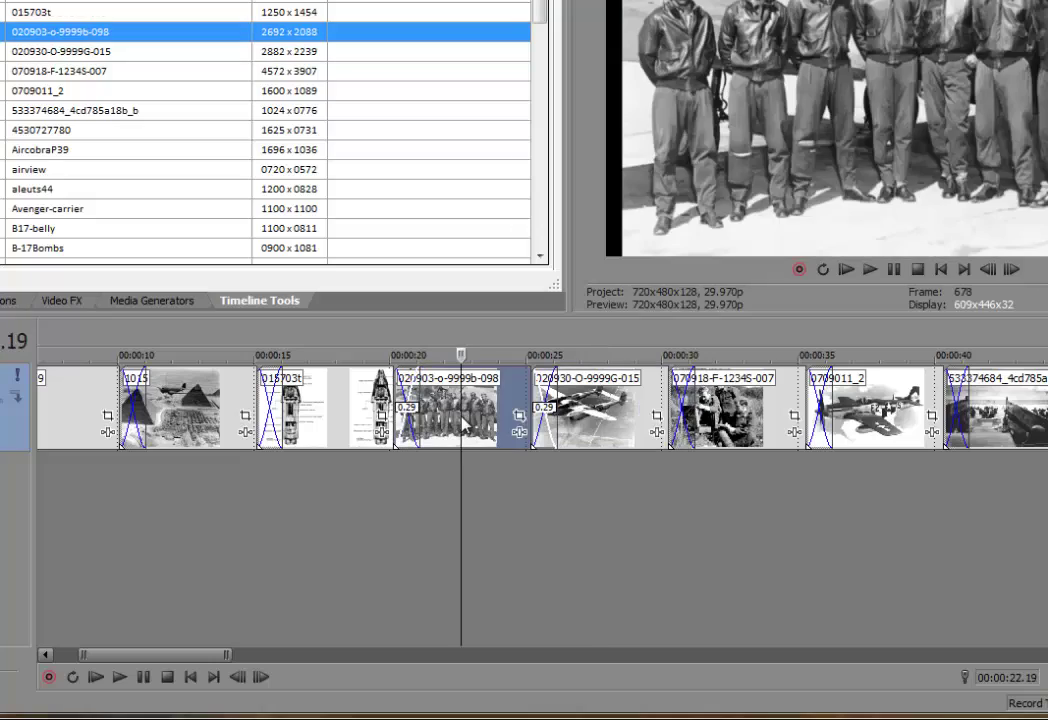
{"action": "left_click", "coordinate": [604, 421]}
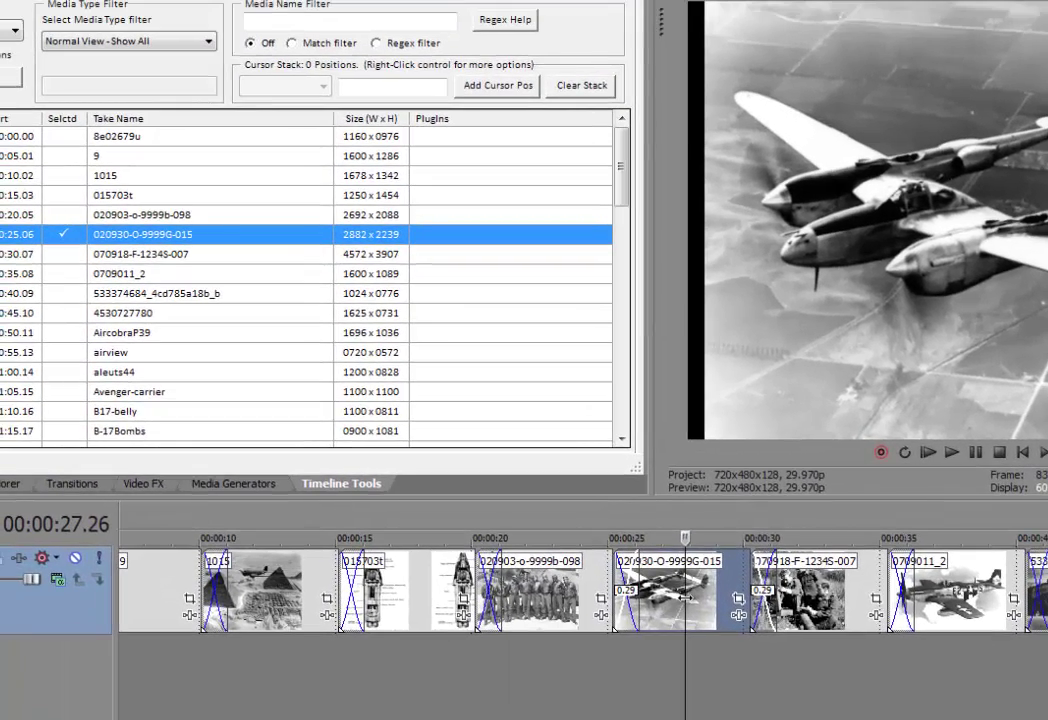
{"action": "left_click", "coordinate": [827, 600]}
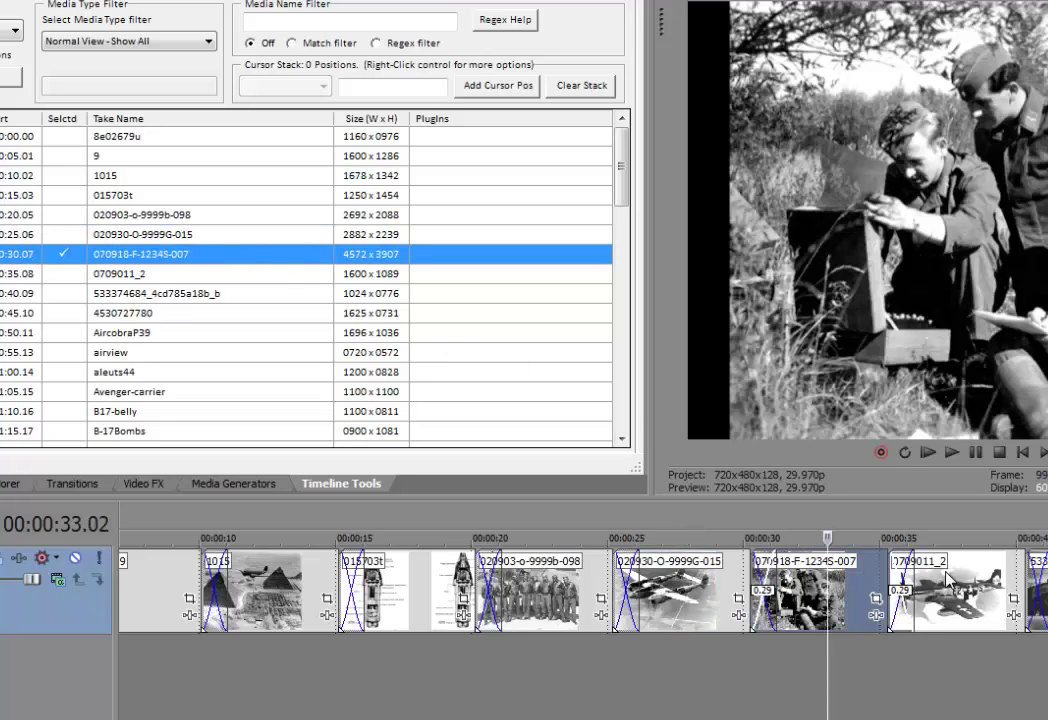
{"action": "left_click", "coordinate": [960, 608]}
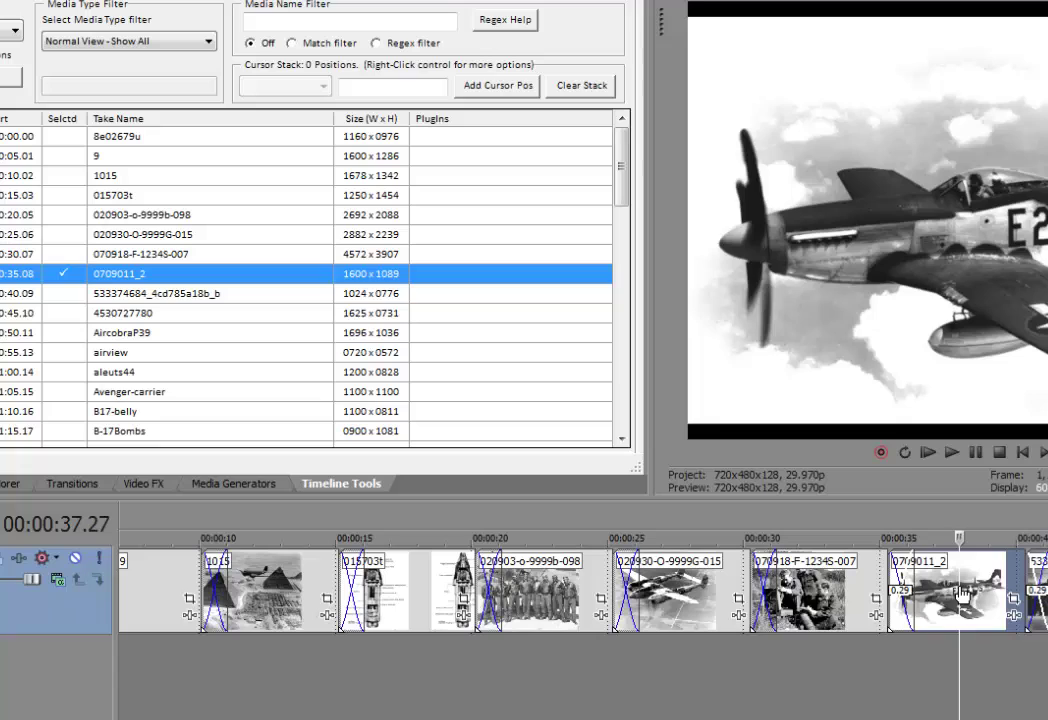
{"action": "left_click", "coordinate": [156, 293]}
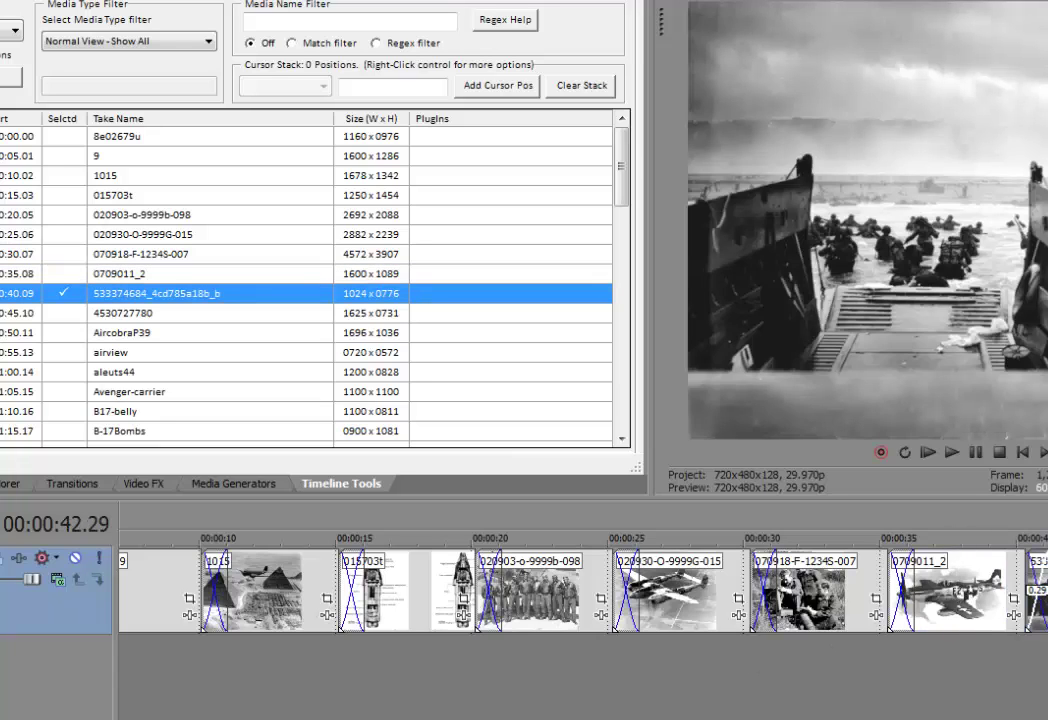
{"action": "scroll", "coordinate": [580, 590], "scroll_direction": "left", "scroll_amount": 5}
{"action": "left_click", "coordinate": [187, 593]}
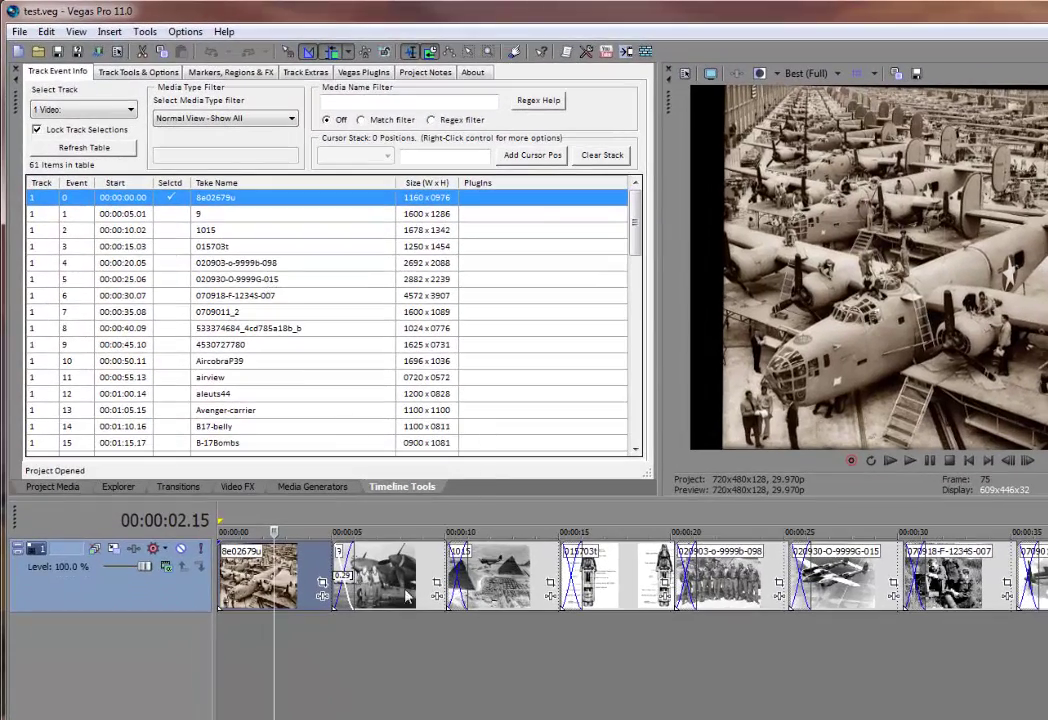
{"action": "left_click", "coordinate": [260, 580]}
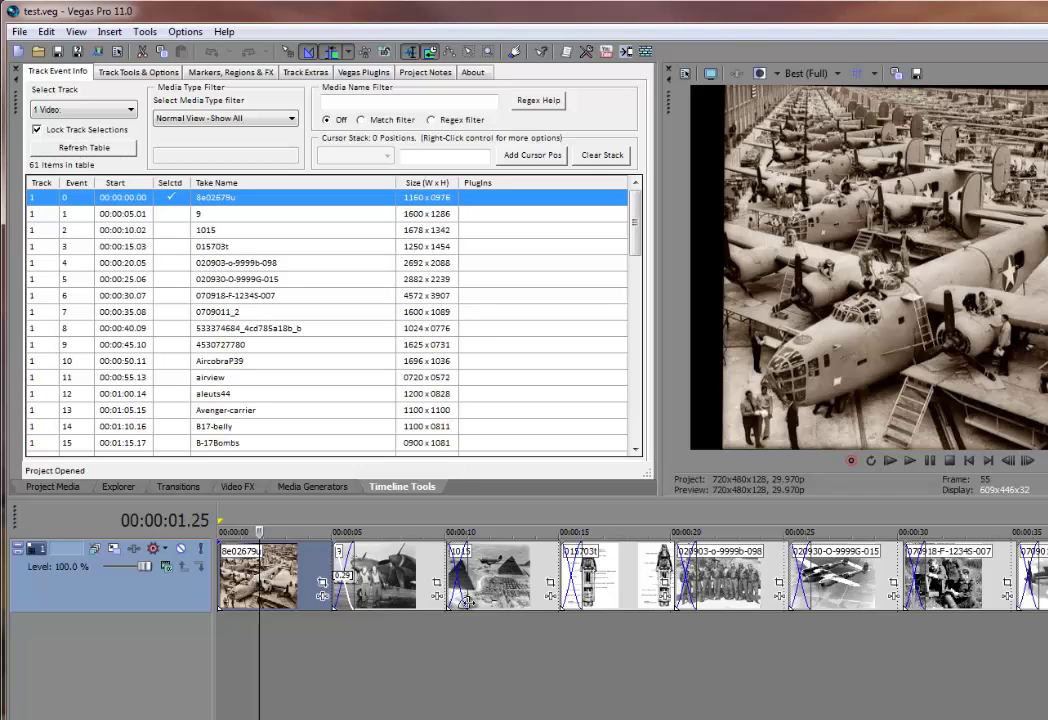
{"action": "left_click", "coordinate": [398, 573]}
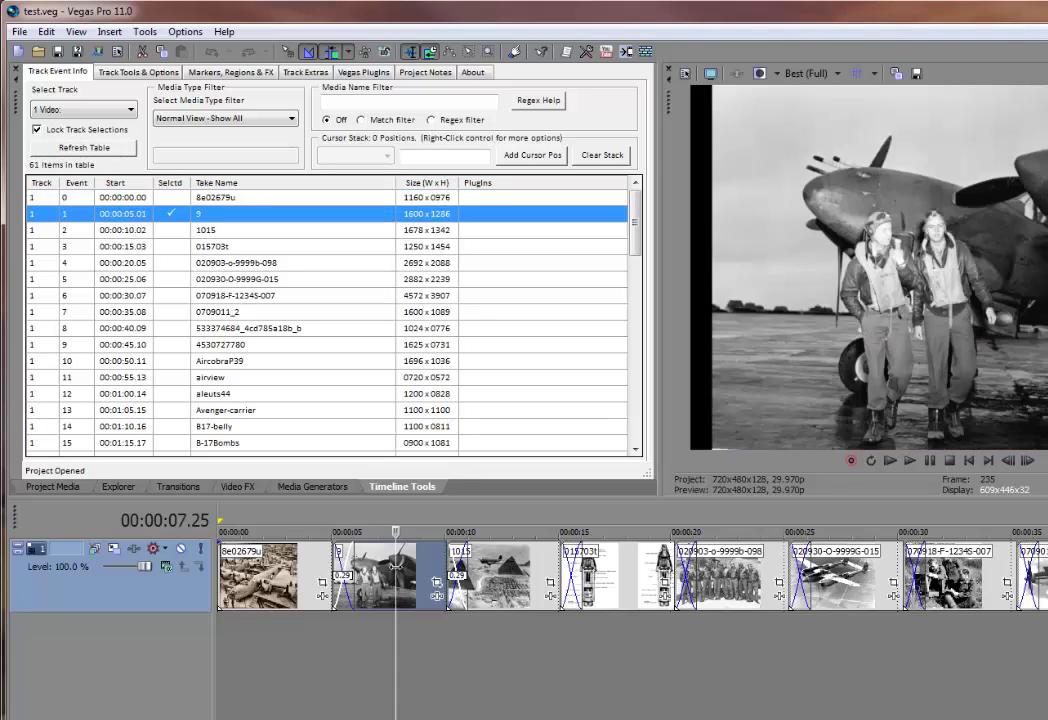
{"action": "left_click", "coordinate": [519, 577]}
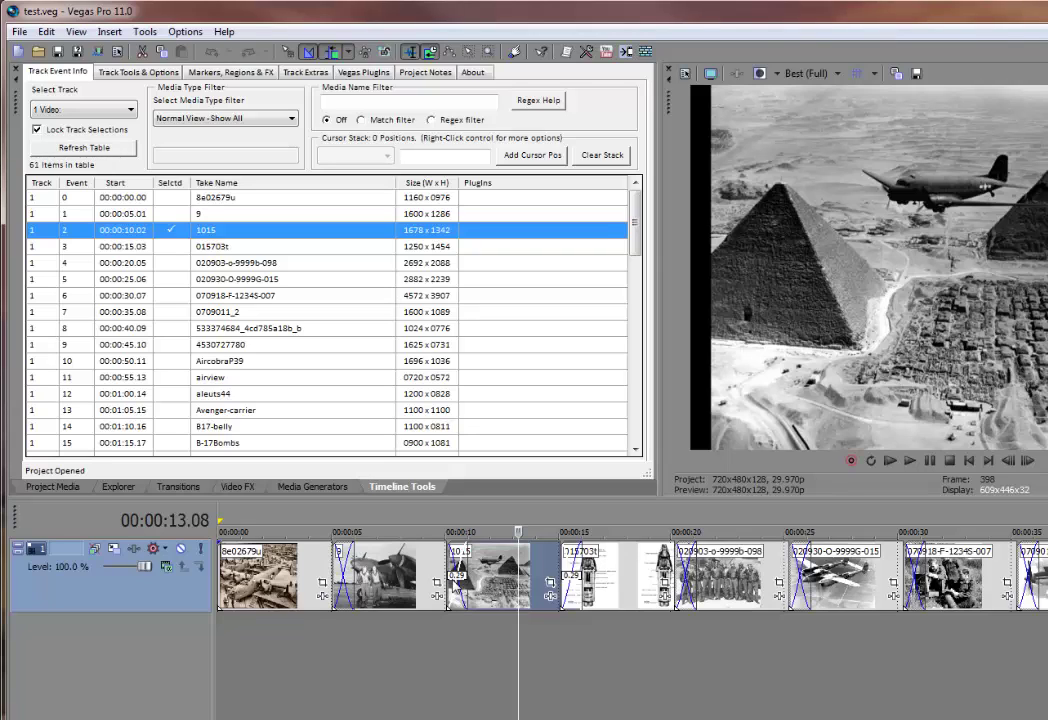
{"action": "left_click", "coordinate": [270, 580]}
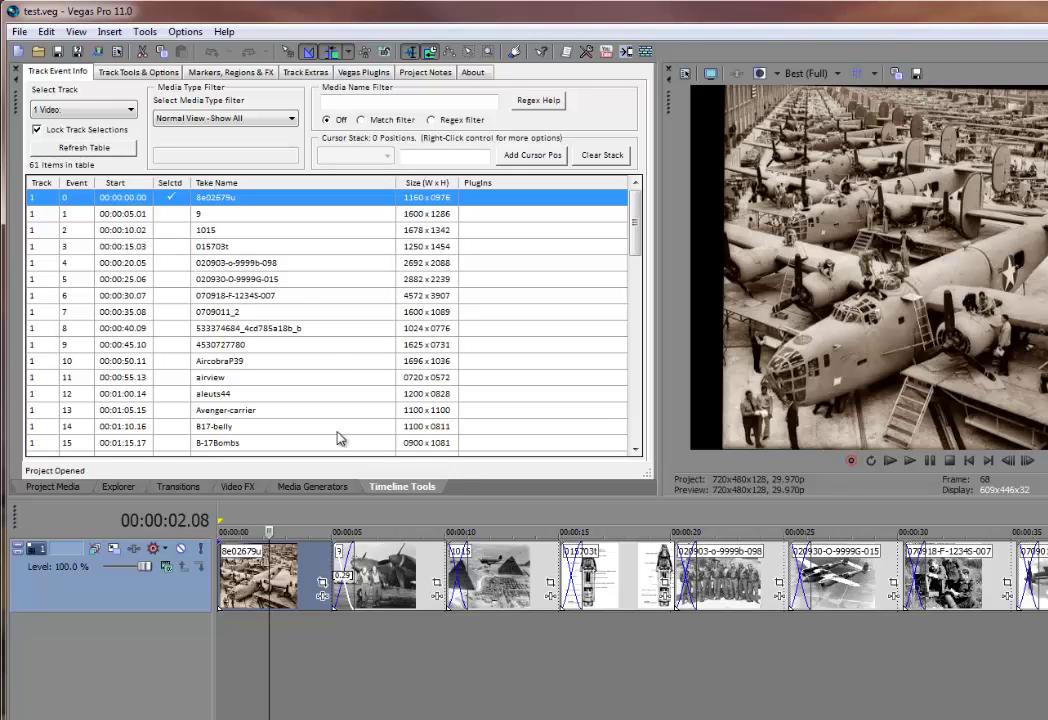
Make only events 9 and 1015 selected, then highlight 8e02679u as the move destination.
{"action": "key", "text": "space"}
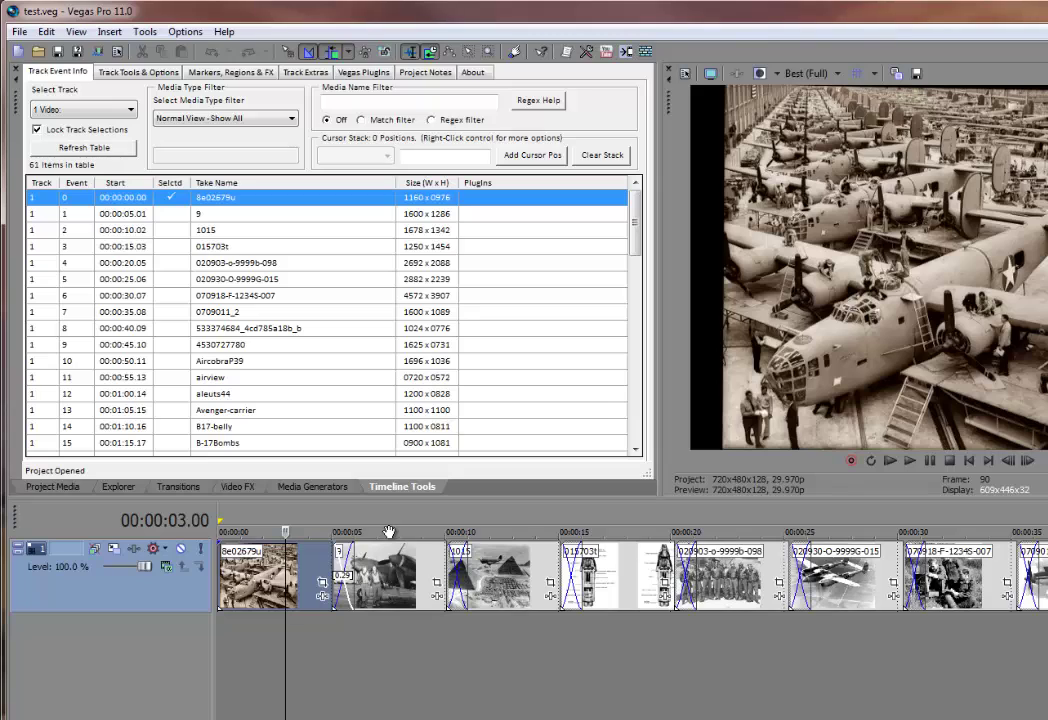
{"action": "left_click", "coordinate": [257, 216]}
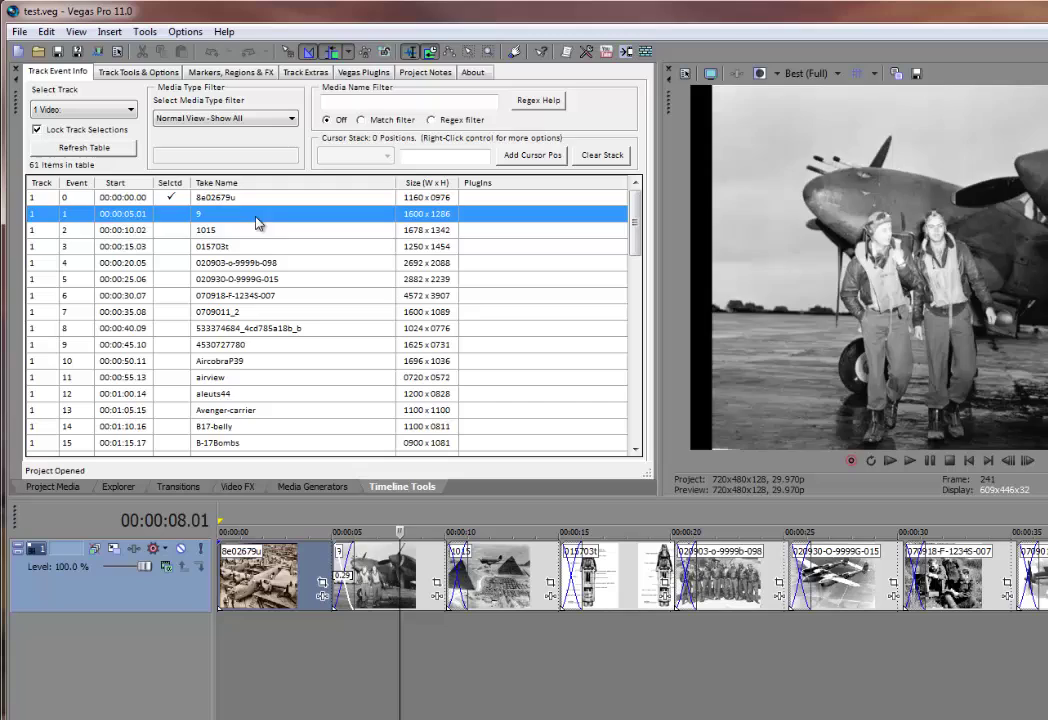
{"action": "left_click", "coordinate": [256, 232], "text": "shift"}
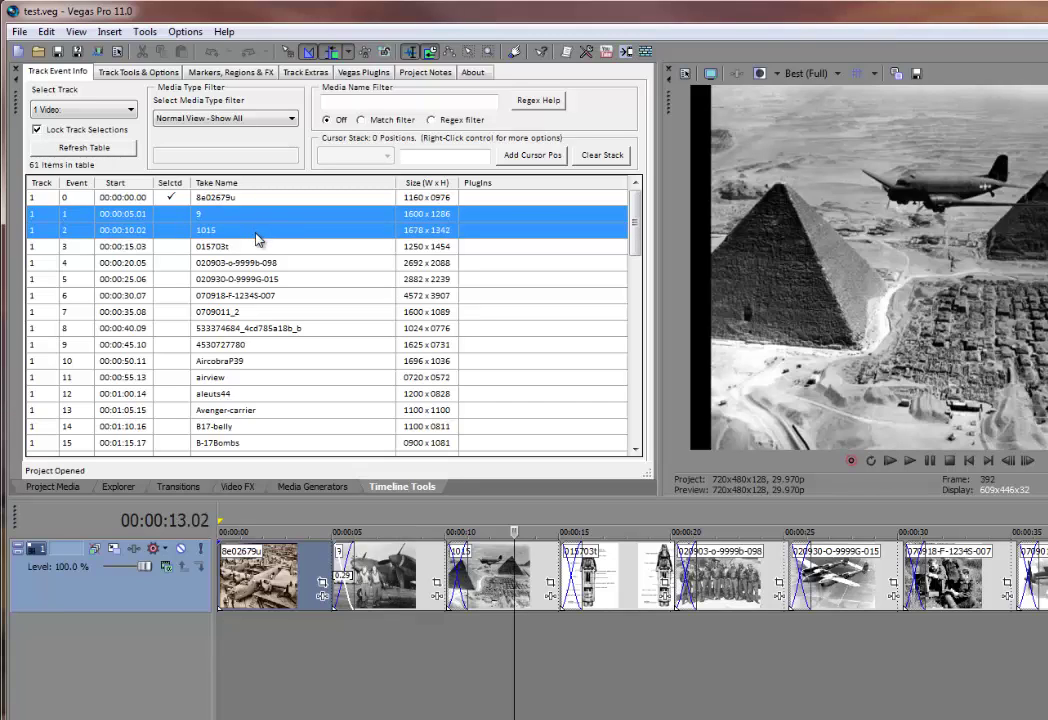
{"action": "right_click", "coordinate": [257, 239]}
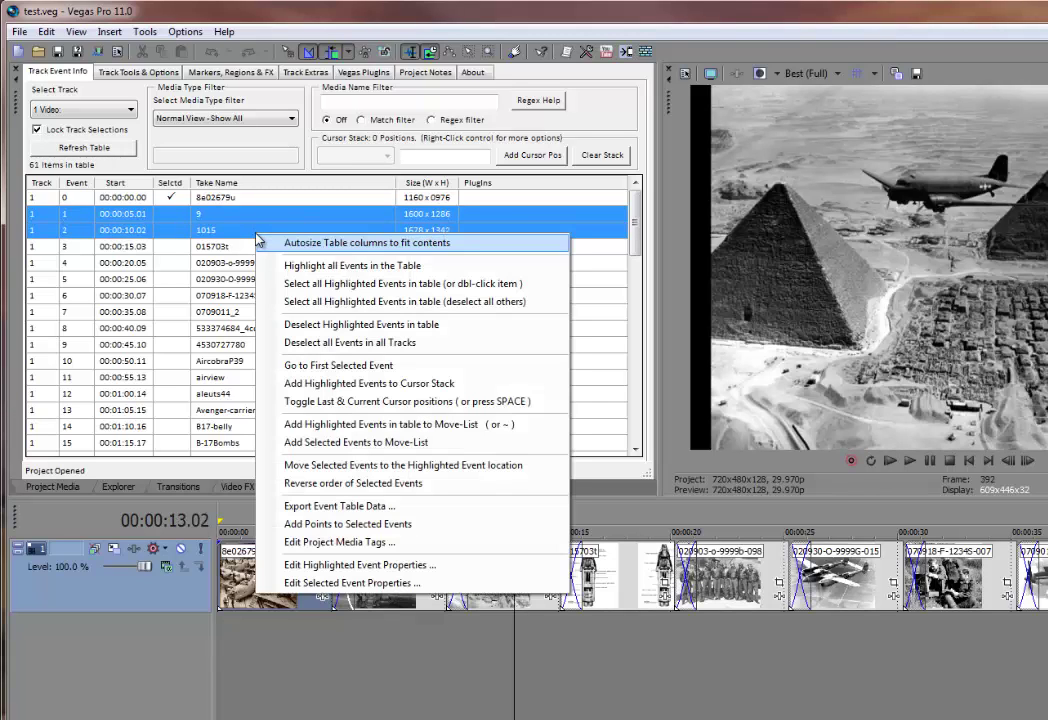
{"action": "left_click", "coordinate": [357, 302]}
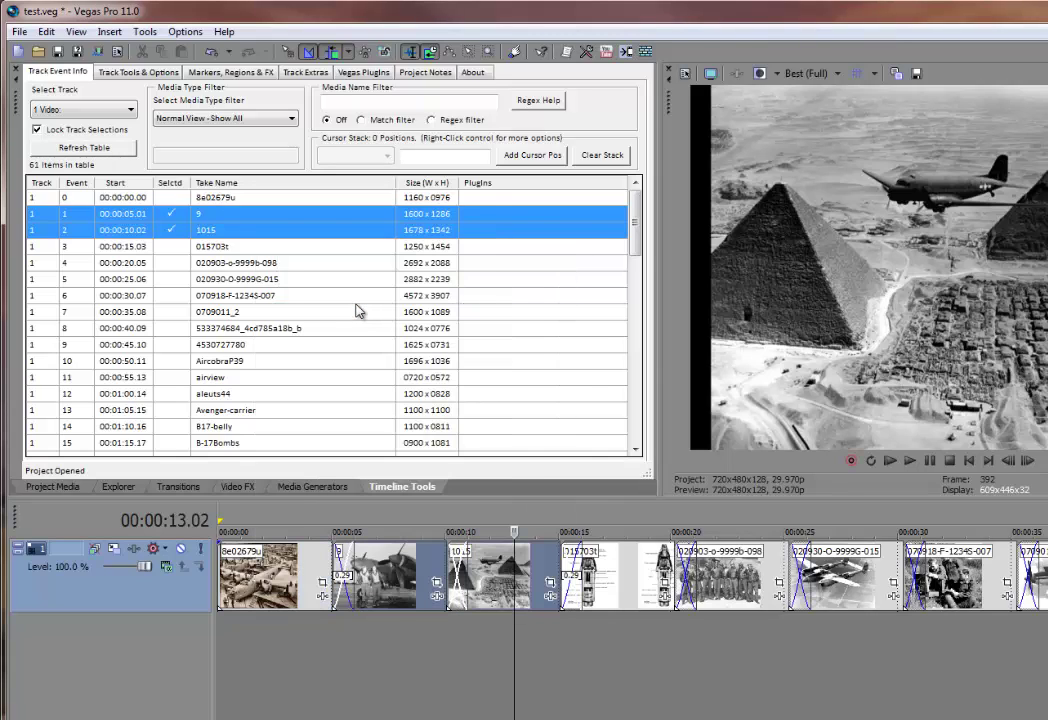
{"action": "left_click", "coordinate": [285, 198]}
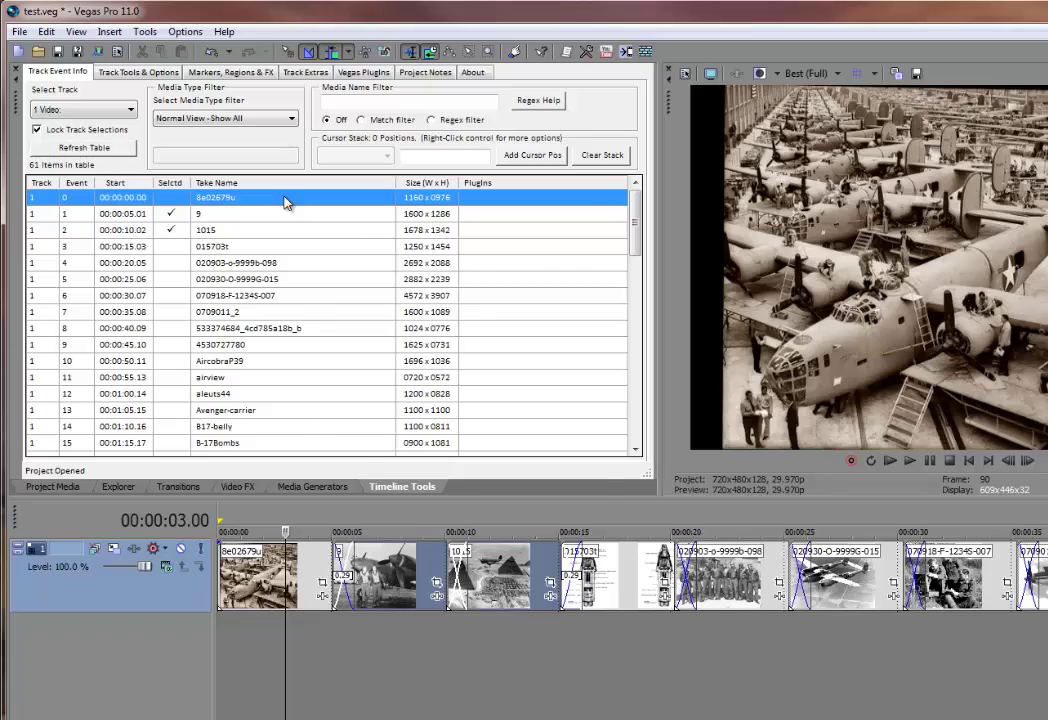
{"action": "right_click", "coordinate": [285, 203]}
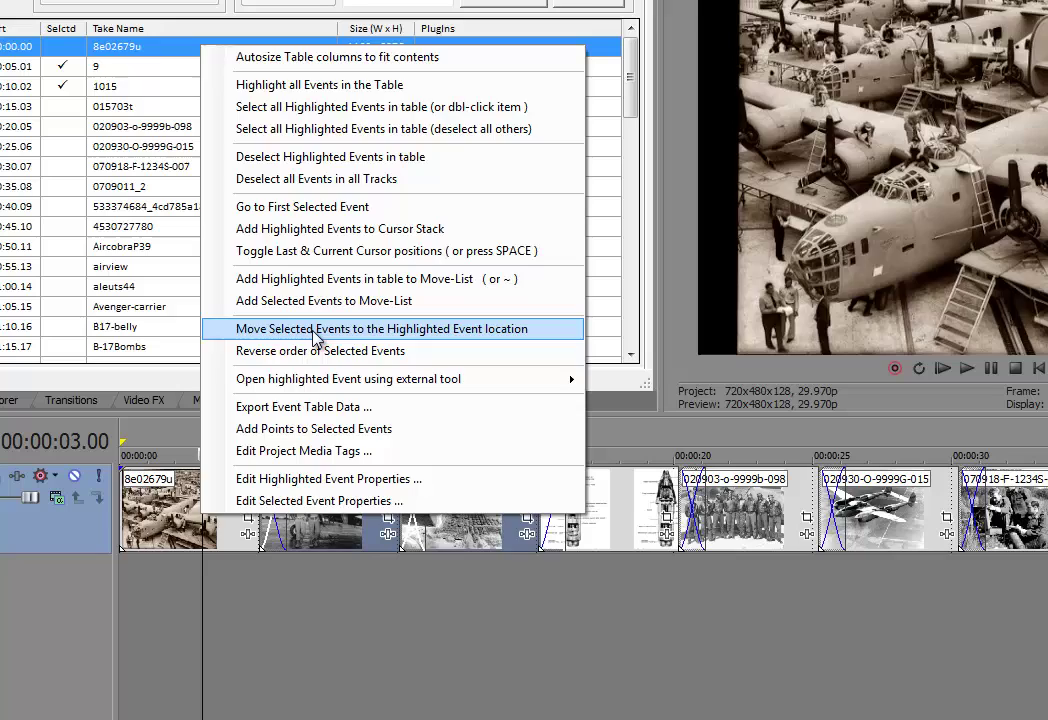
Move events 9 and 1015 to 8e02679u's location and check the clips on the timeline.
{"action": "left_click", "coordinate": [377, 430]}
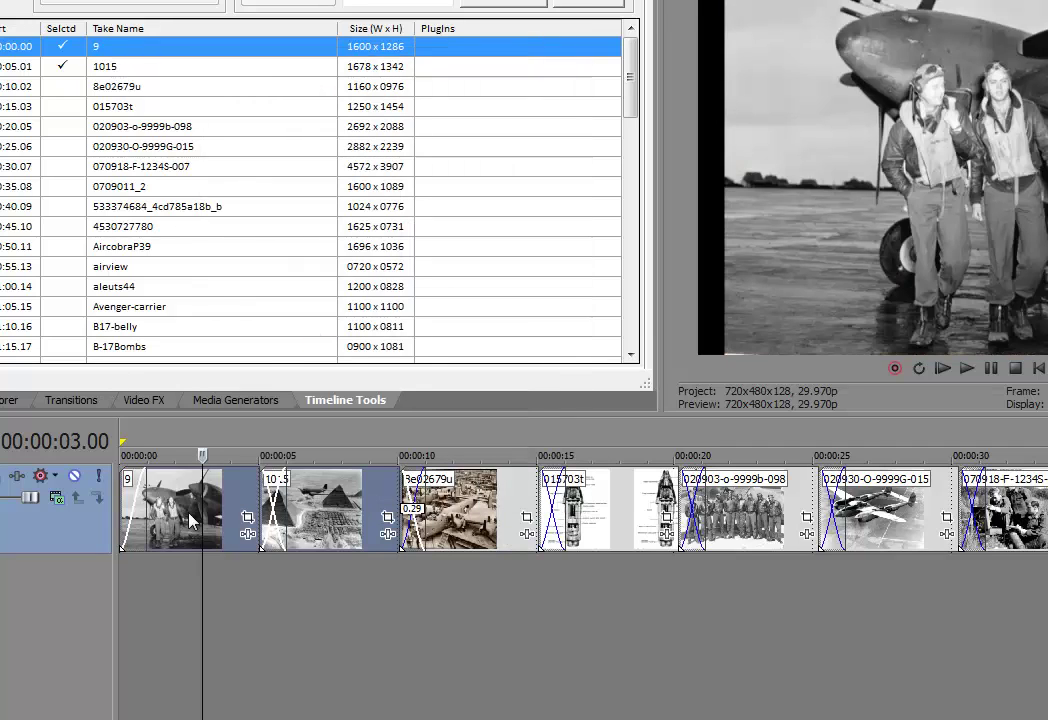
{"action": "left_click", "coordinate": [190, 518]}
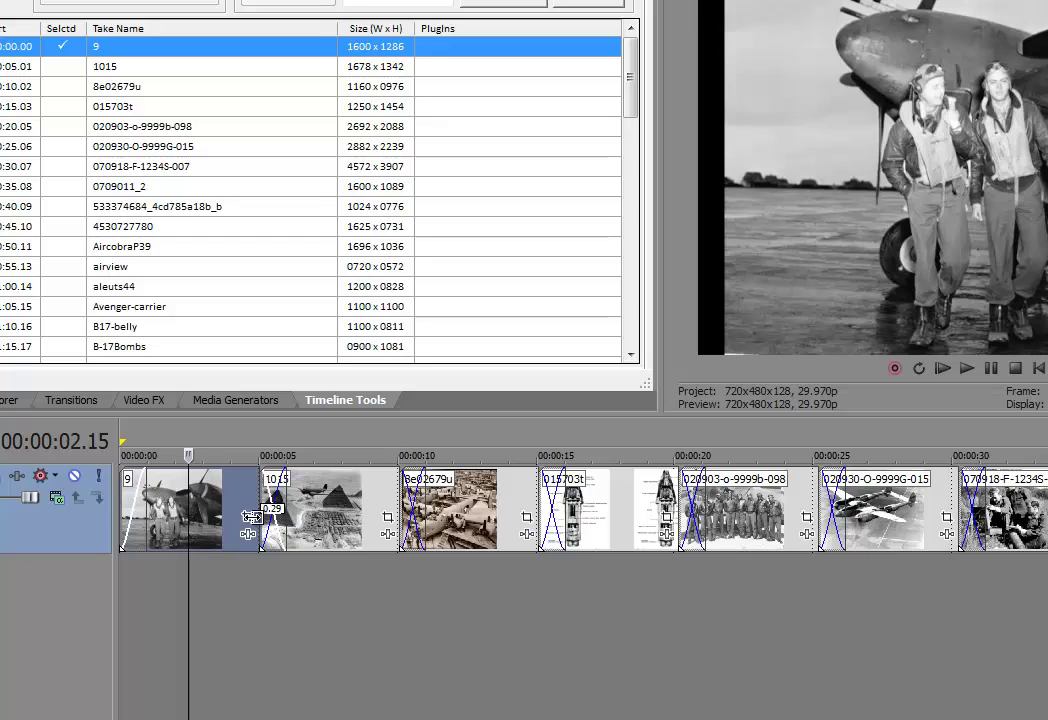
{"action": "left_click", "coordinate": [330, 503]}
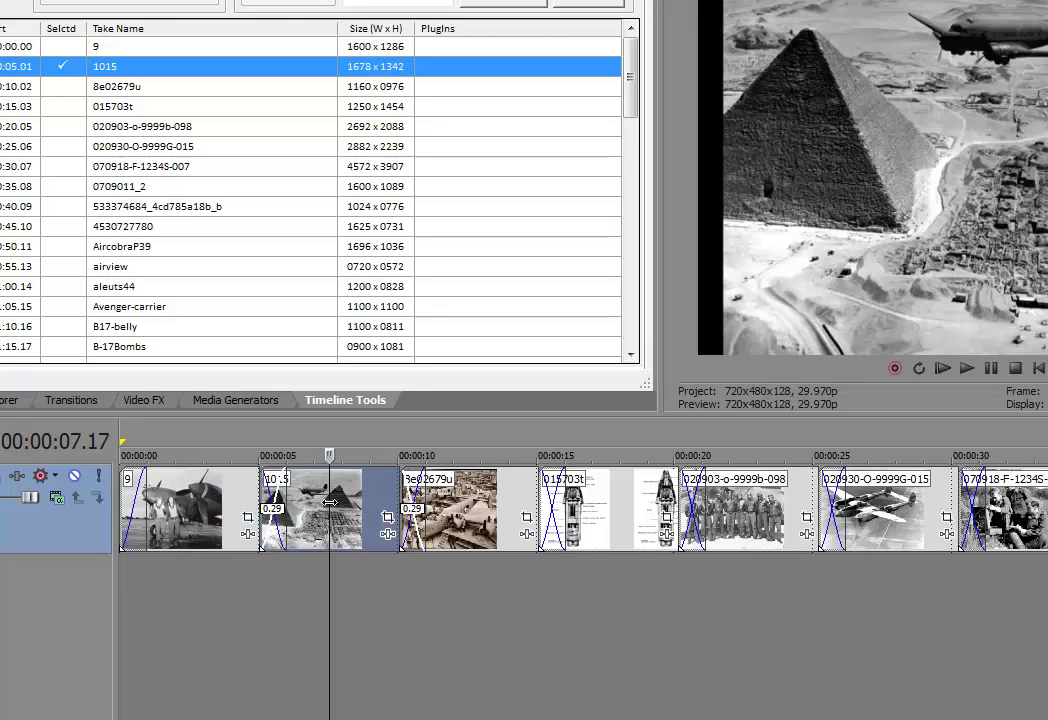
{"action": "left_click", "coordinate": [472, 516]}
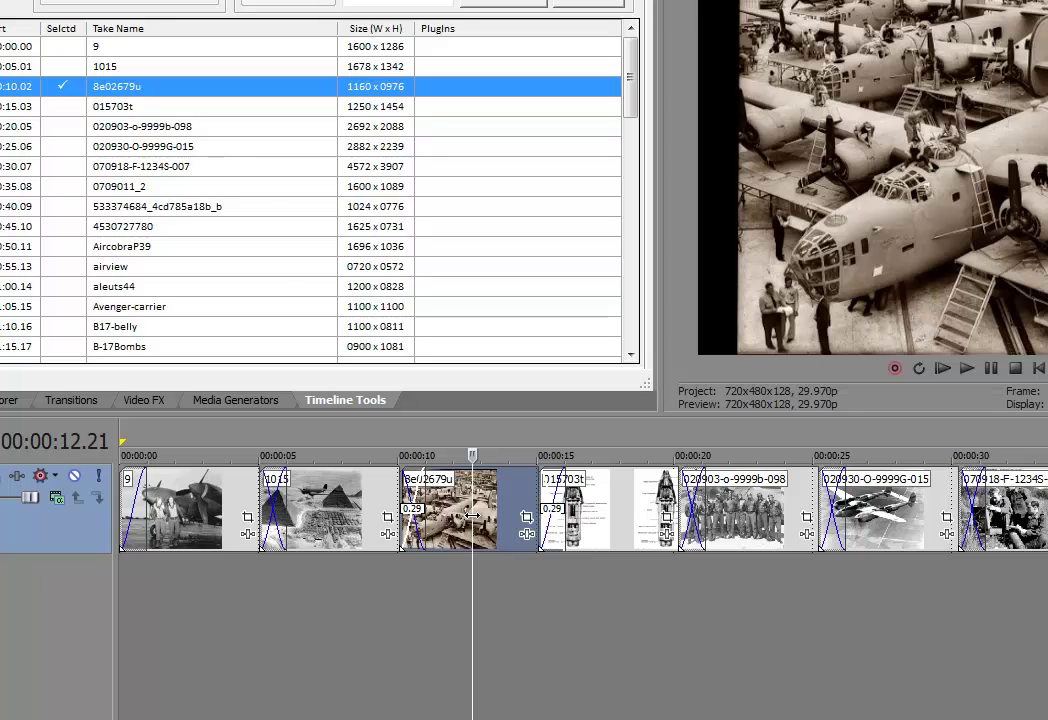
{"action": "left_click", "coordinate": [183, 507]}
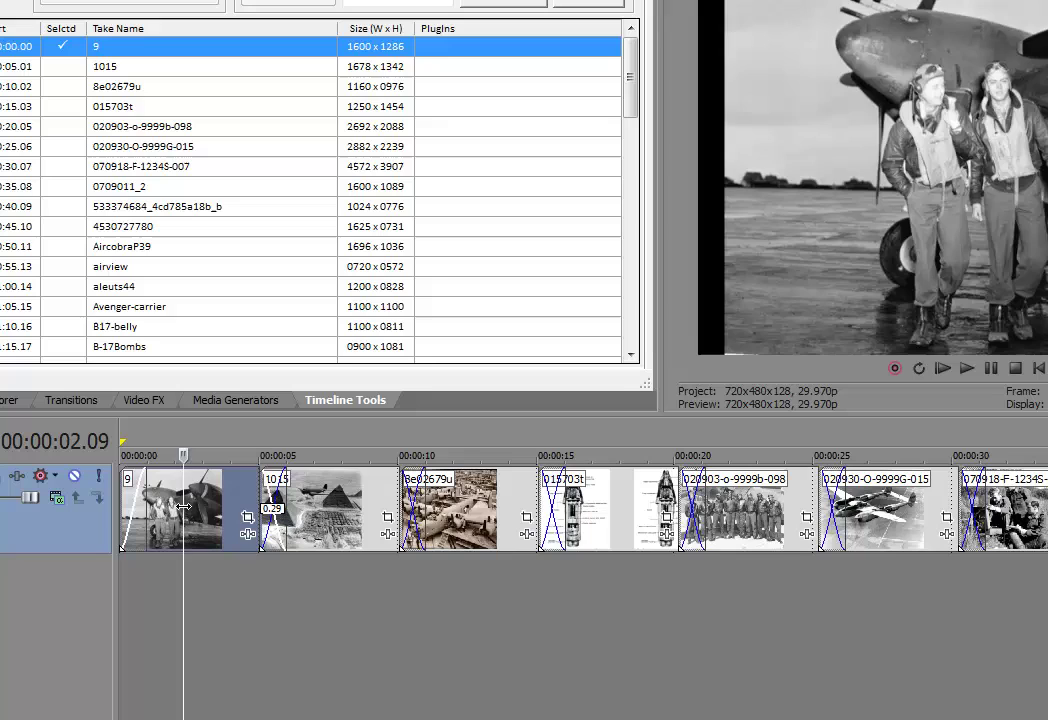
Play the reordered slideshow from the start, then stop playback.
{"action": "key", "text": "ctrl+Home"}
{"action": "key", "text": "space"}
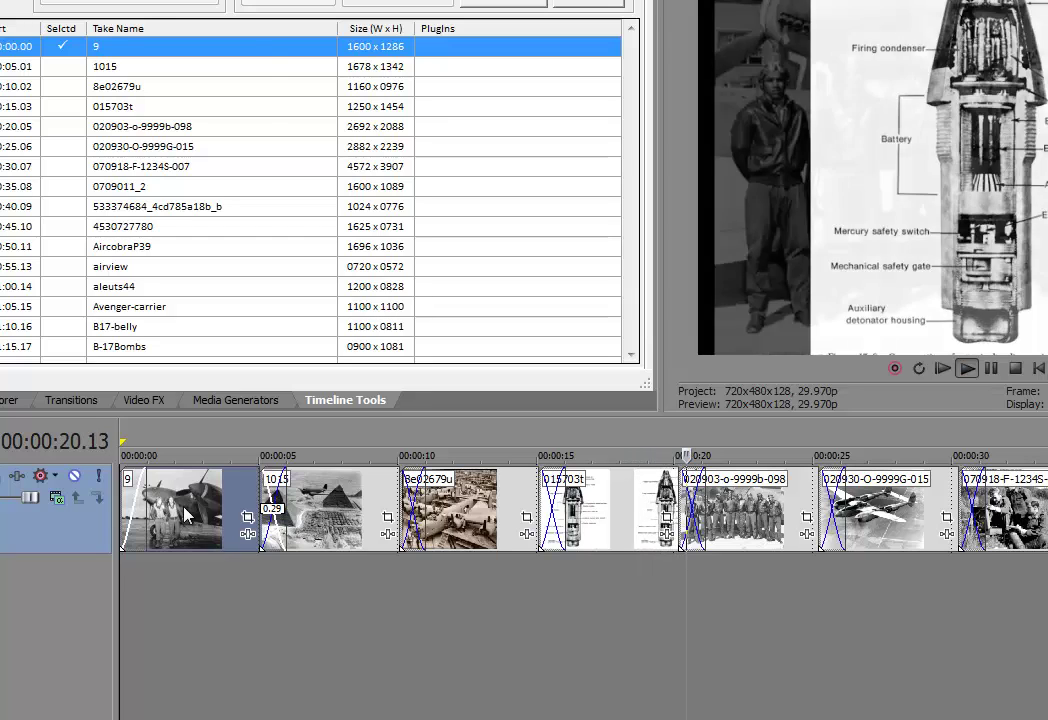
{"action": "key", "text": "Return"}
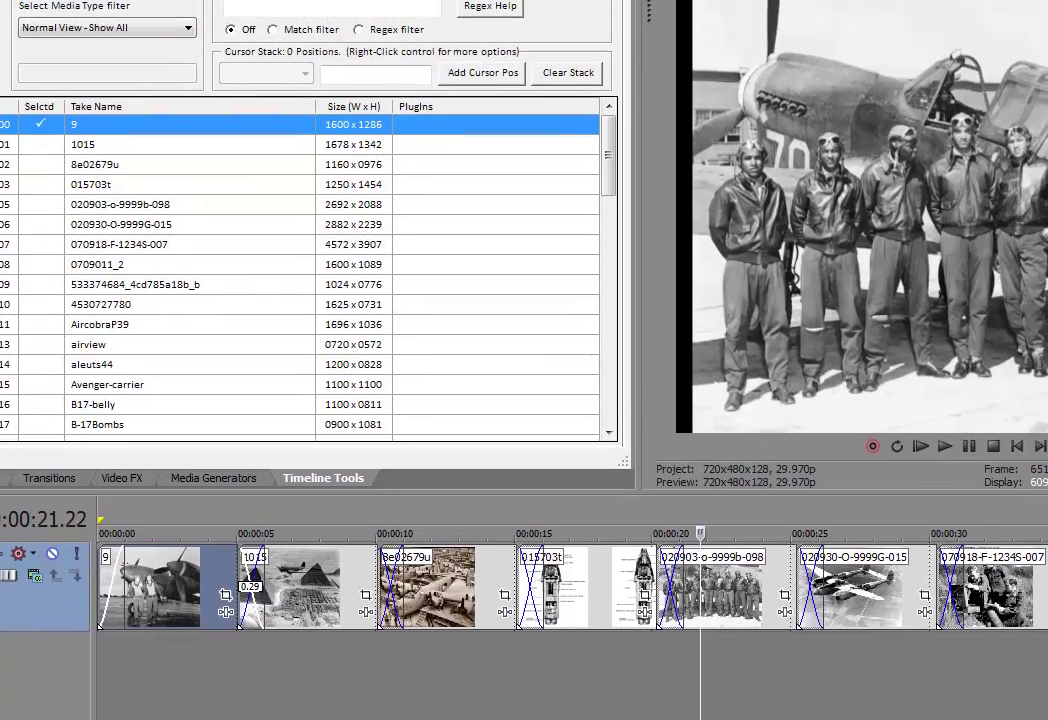
Undo the event move, then highlight event 9 in the table.
{"action": "left_click", "coordinate": [58, 65]}
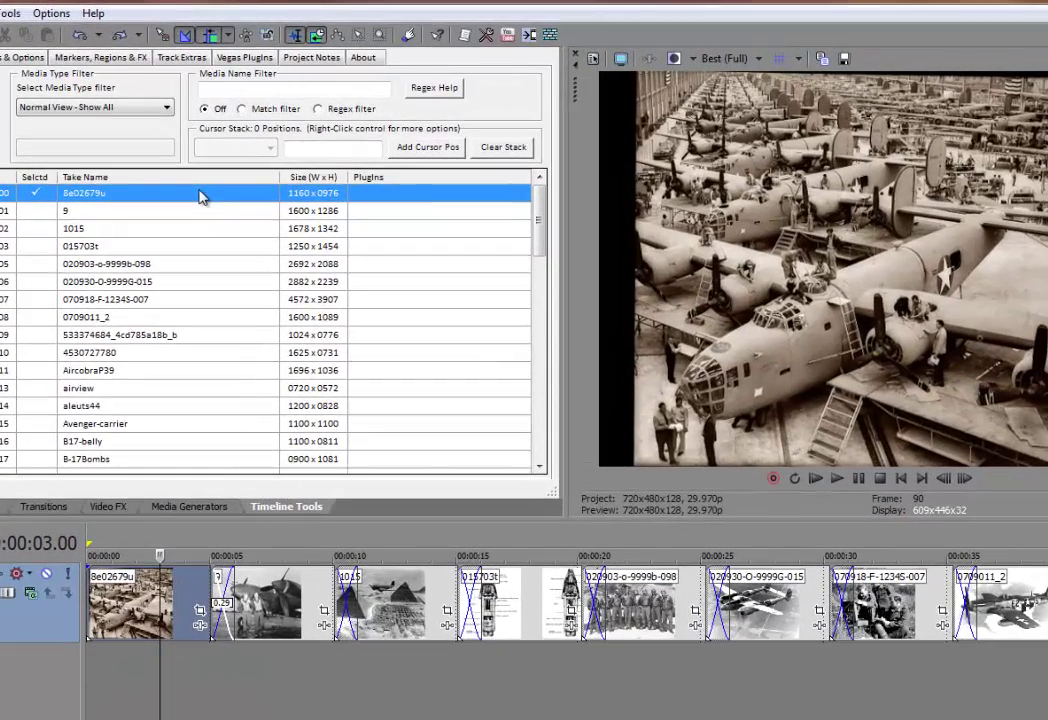
{"action": "key", "text": "Down"}
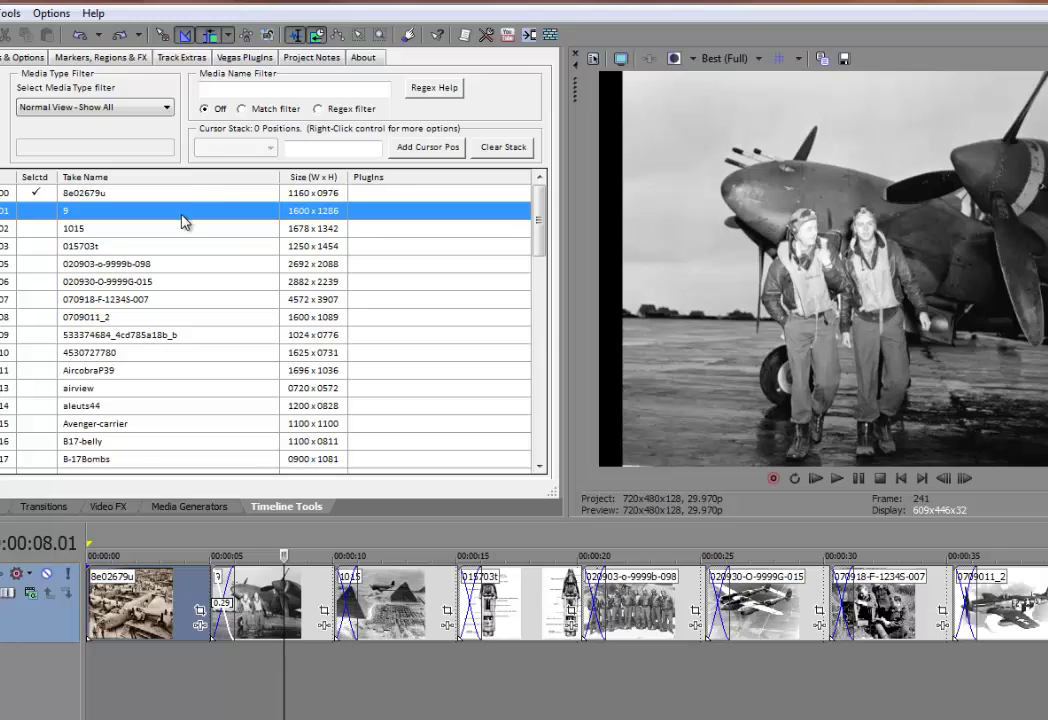
Add events 9 through Avenger-carrier to the Move-List, then highlight 8e02679u as destination.
{"action": "right_click", "coordinate": [184, 219]}
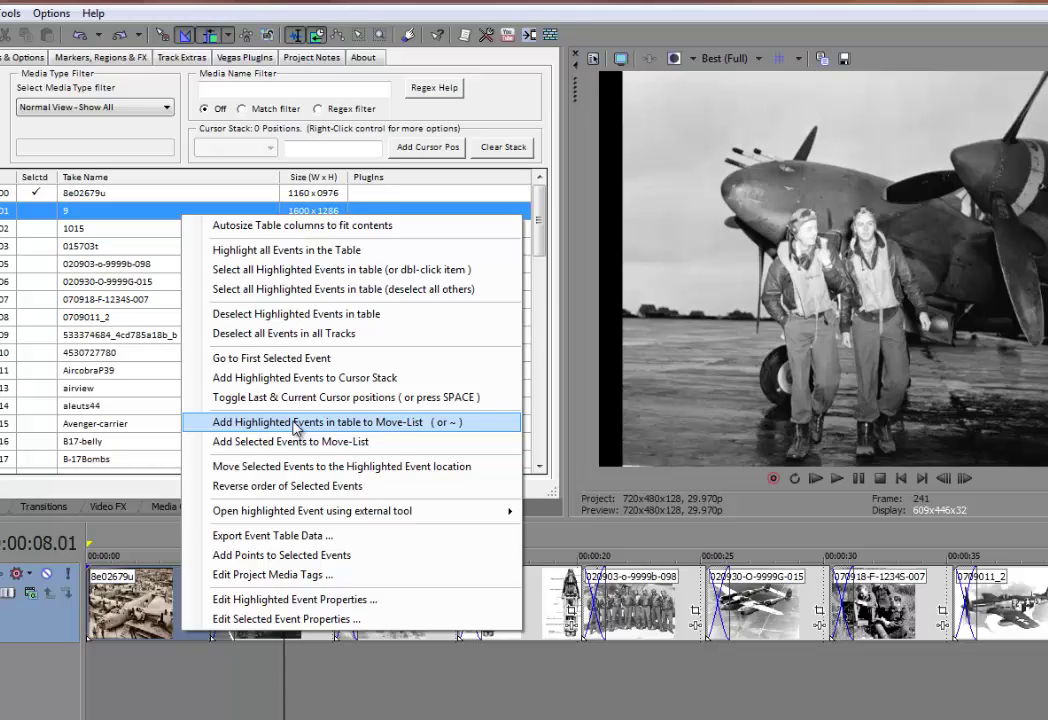
{"action": "left_click", "coordinate": [463, 427]}
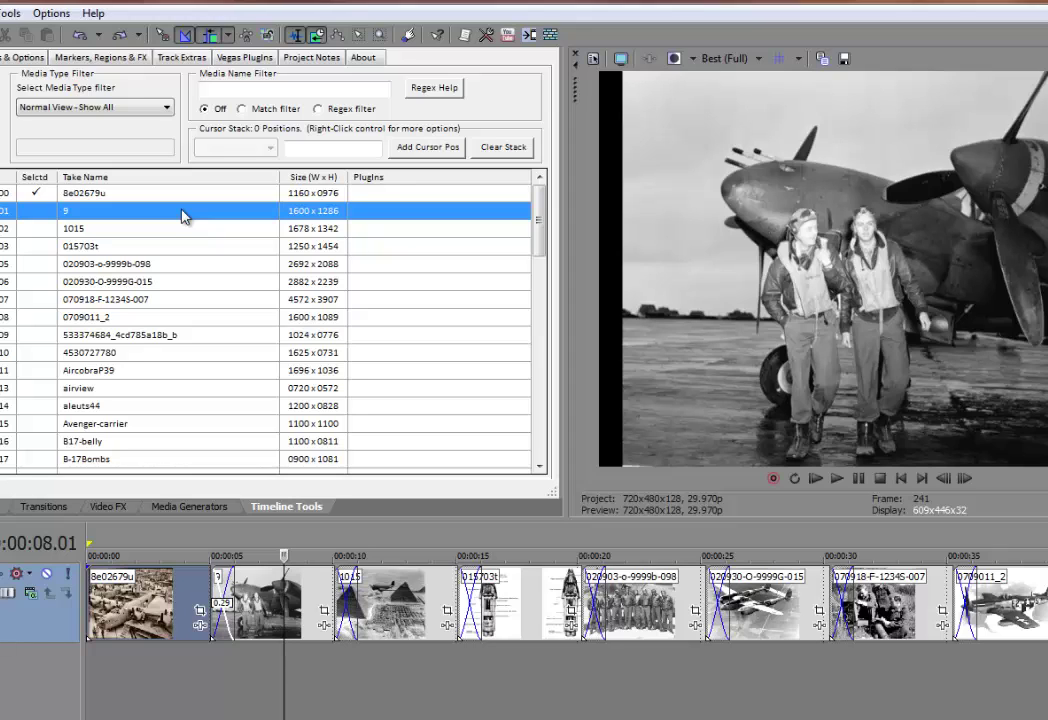
{"action": "key", "text": "Down"}
{"action": "key", "text": "Down"}
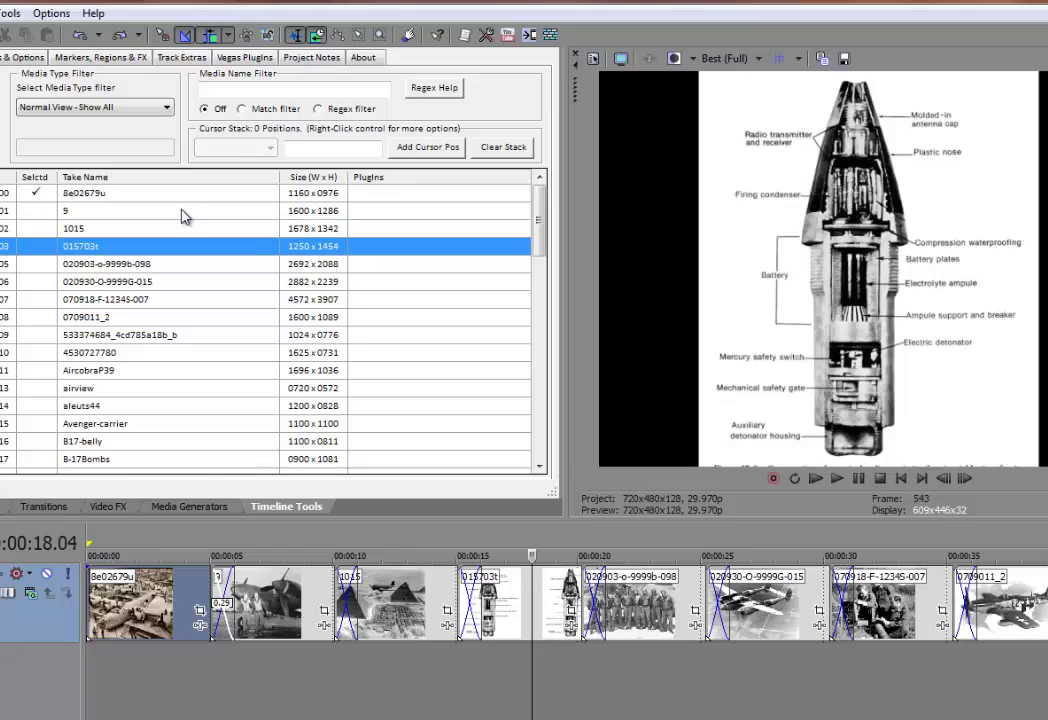
{"action": "key", "text": "Down"}
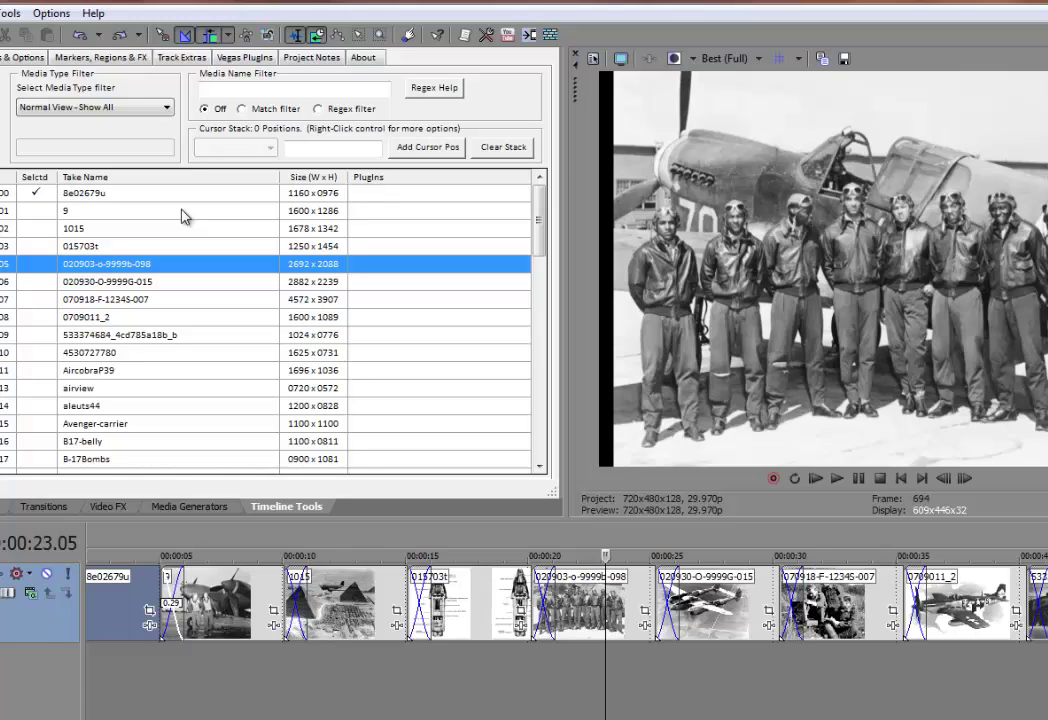
{"action": "key", "text": "Down"}
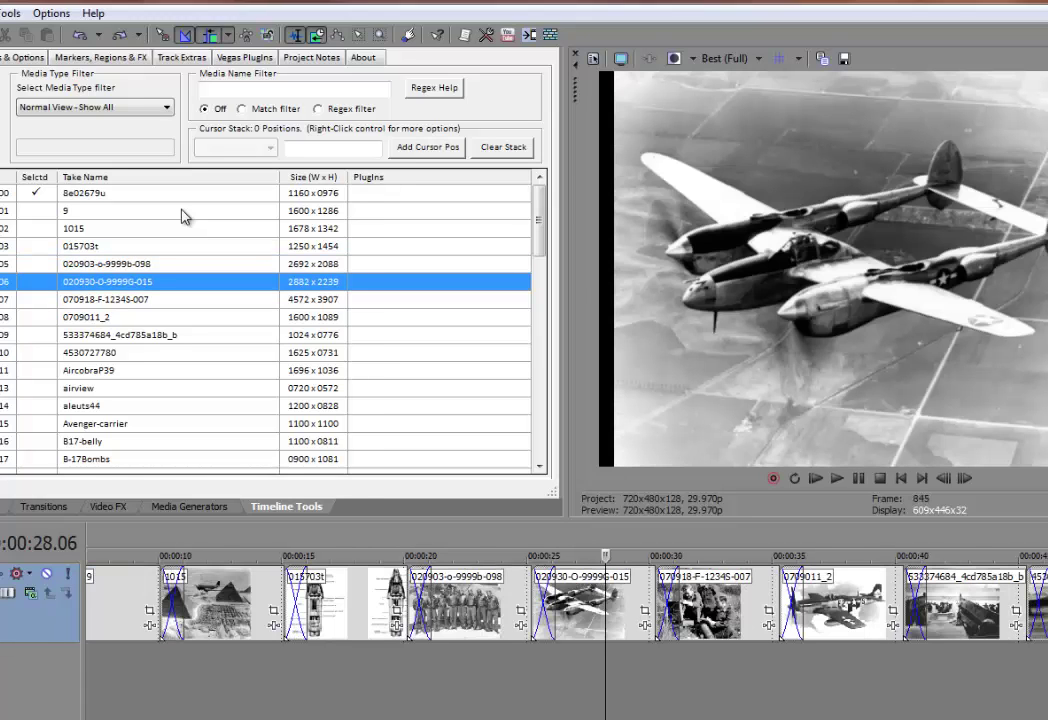
{"action": "key", "text": "Down"}
{"action": "key", "text": "Down"}
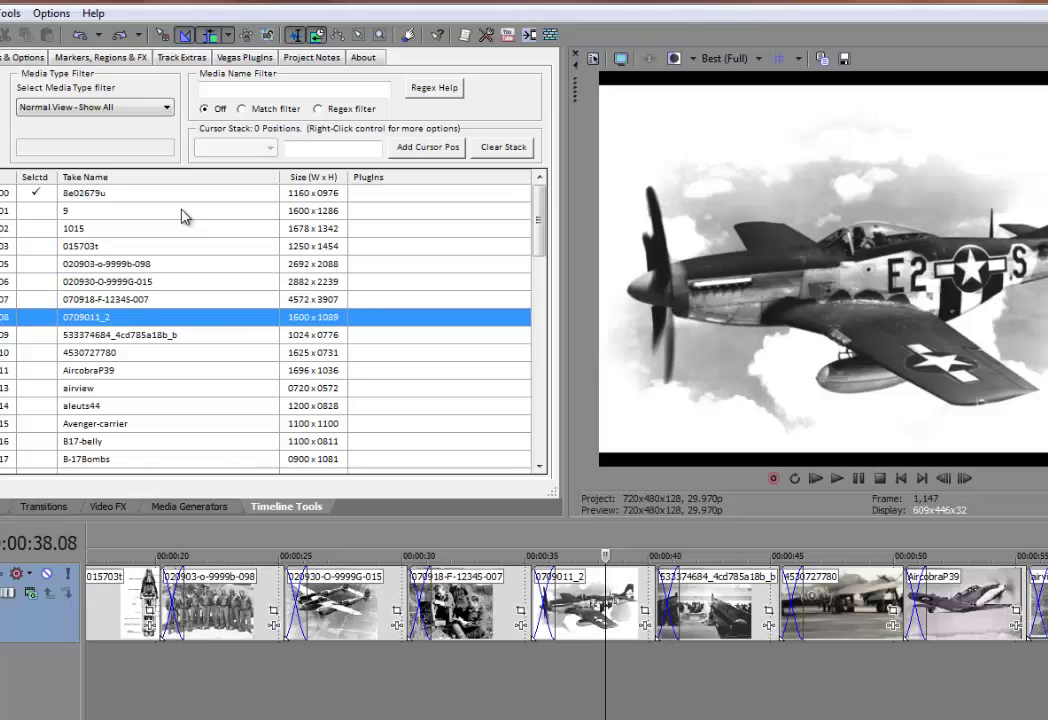
{"action": "key", "text": "Down"}
{"action": "key", "text": "Down"}
{"action": "key", "text": "Down"}
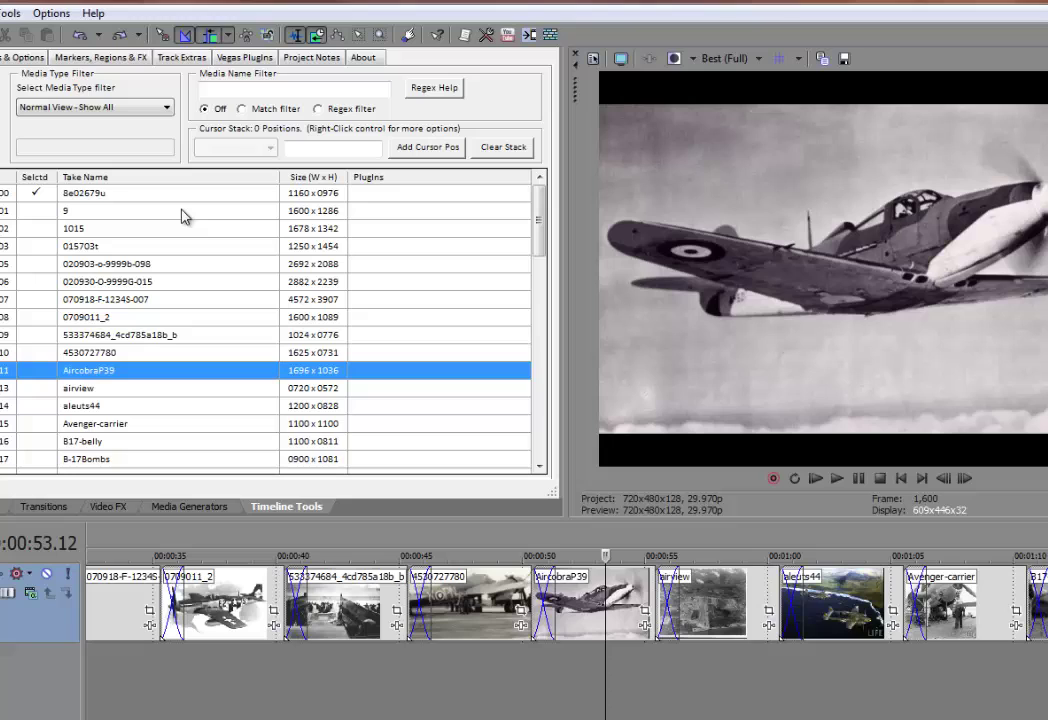
{"action": "key", "text": "Down"}
{"action": "key", "text": "Down"}
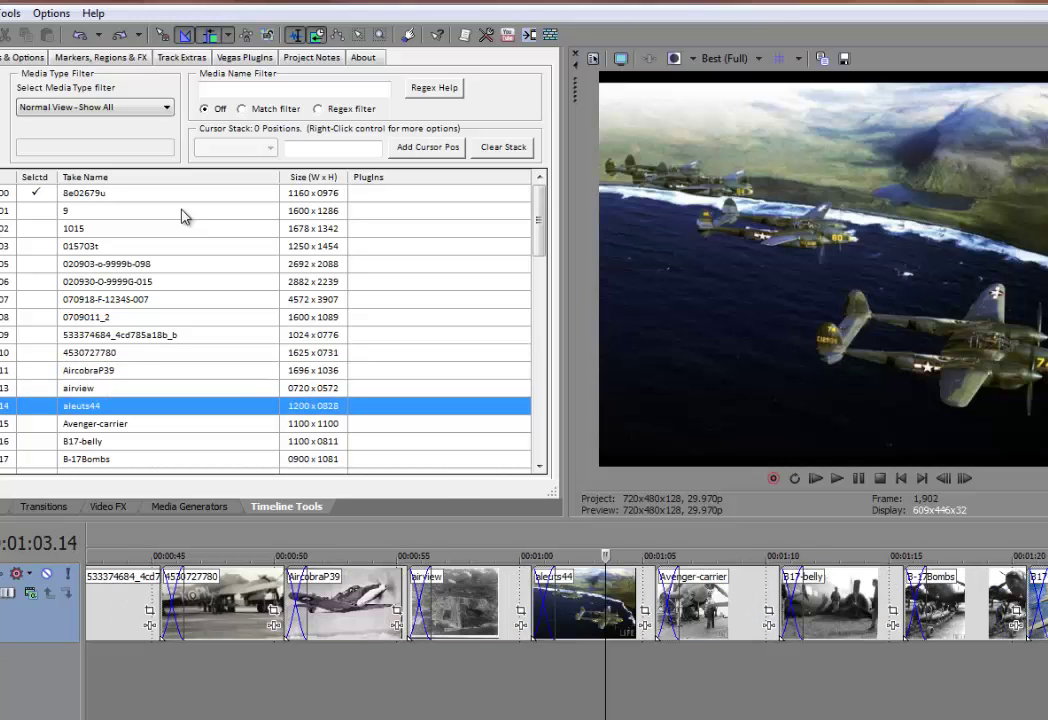
{"action": "key", "text": "Down"}
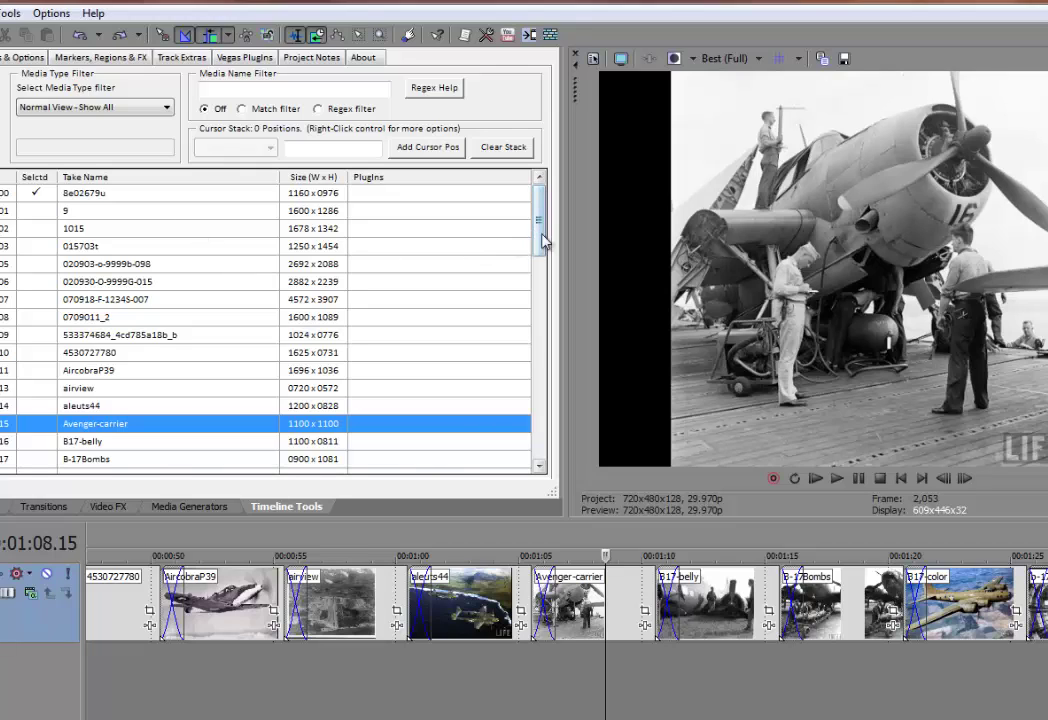
{"action": "left_click", "coordinate": [175, 197]}
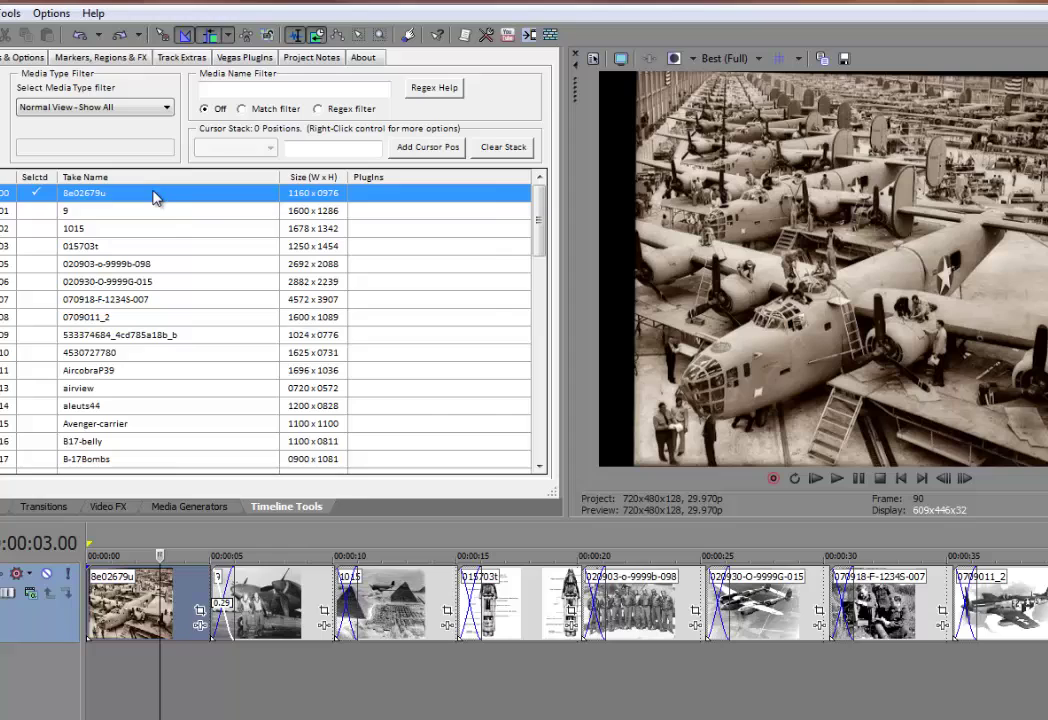
Choose Edit Move-List from the 8e02679u row's context menu.
{"action": "right_click", "coordinate": [155, 197]}
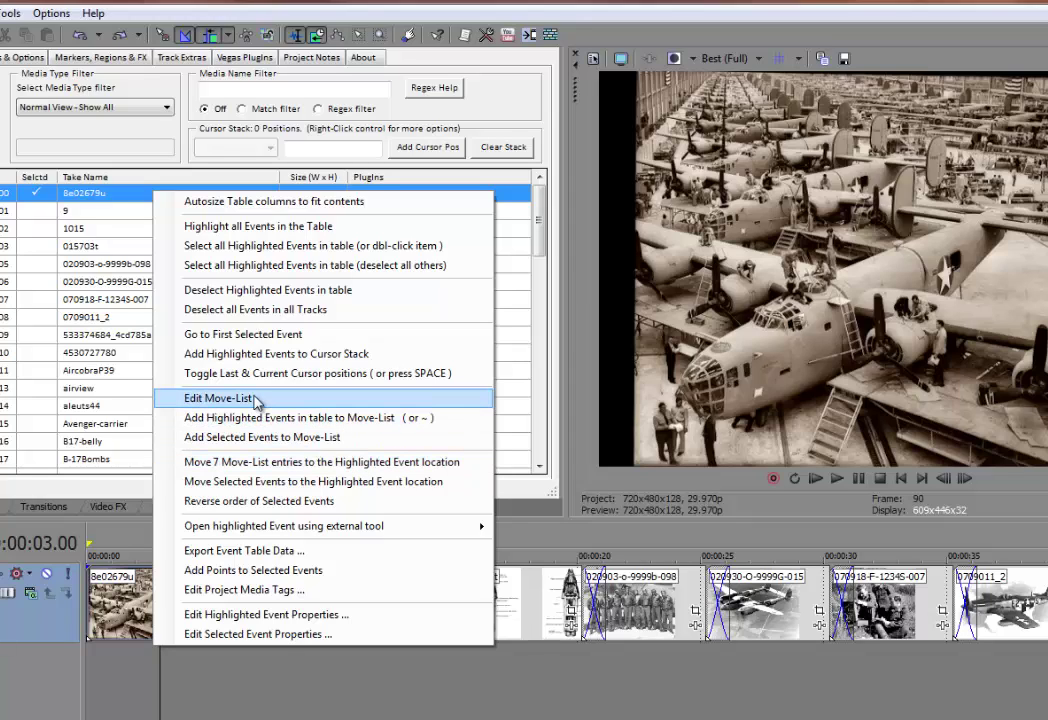
{"action": "left_click", "coordinate": [265, 400]}
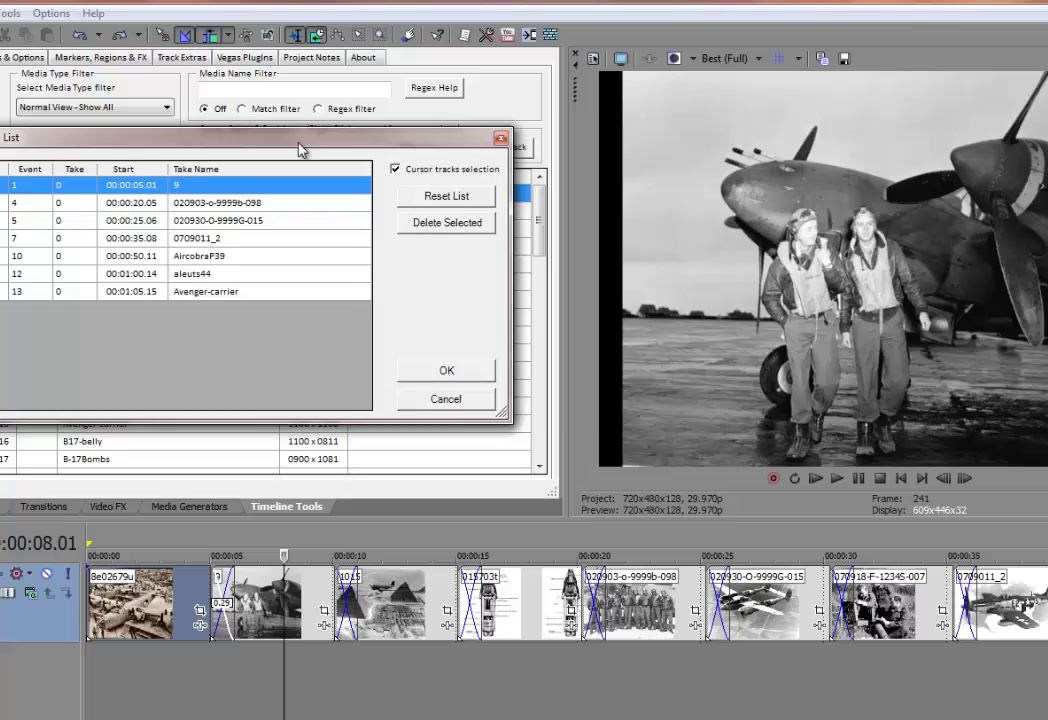
{"action": "left_click_drag", "start_coordinate": [300, 150], "coordinate": [389, 155]}
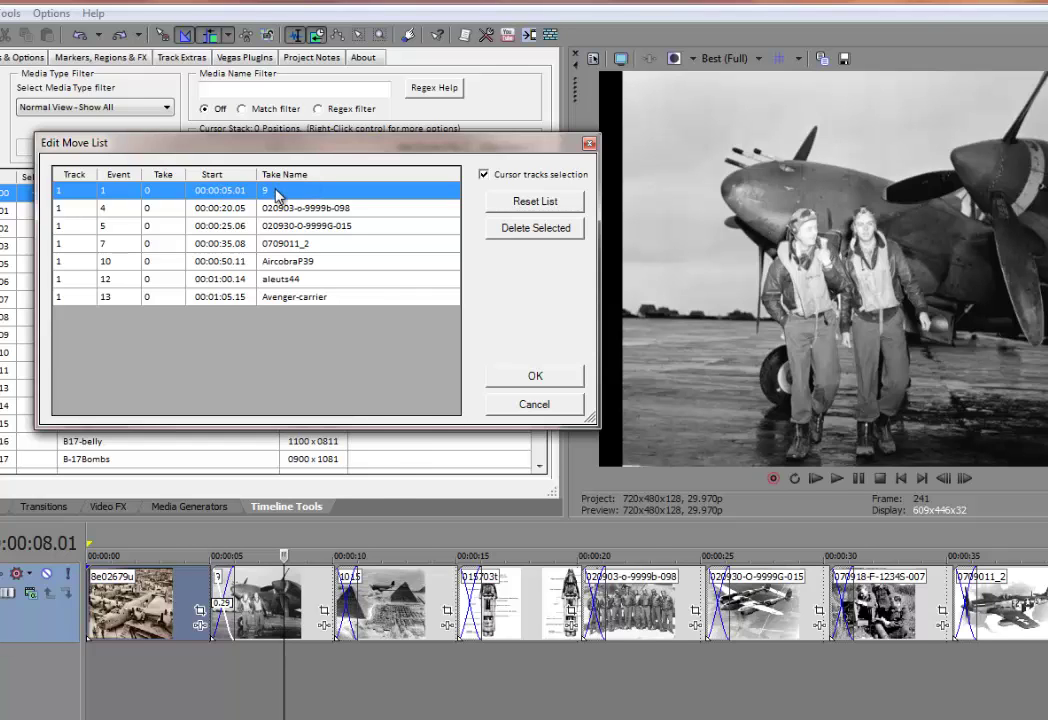
{"action": "key", "text": "Down"}
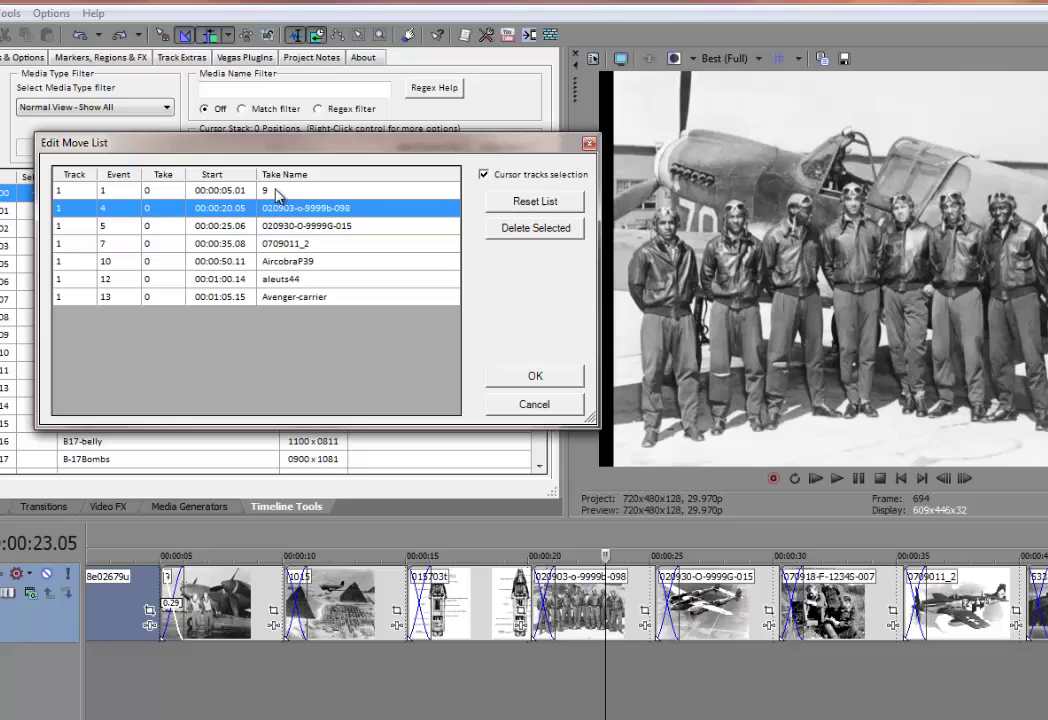
{"action": "key", "text": "Down"}
{"action": "key", "text": "Down"}
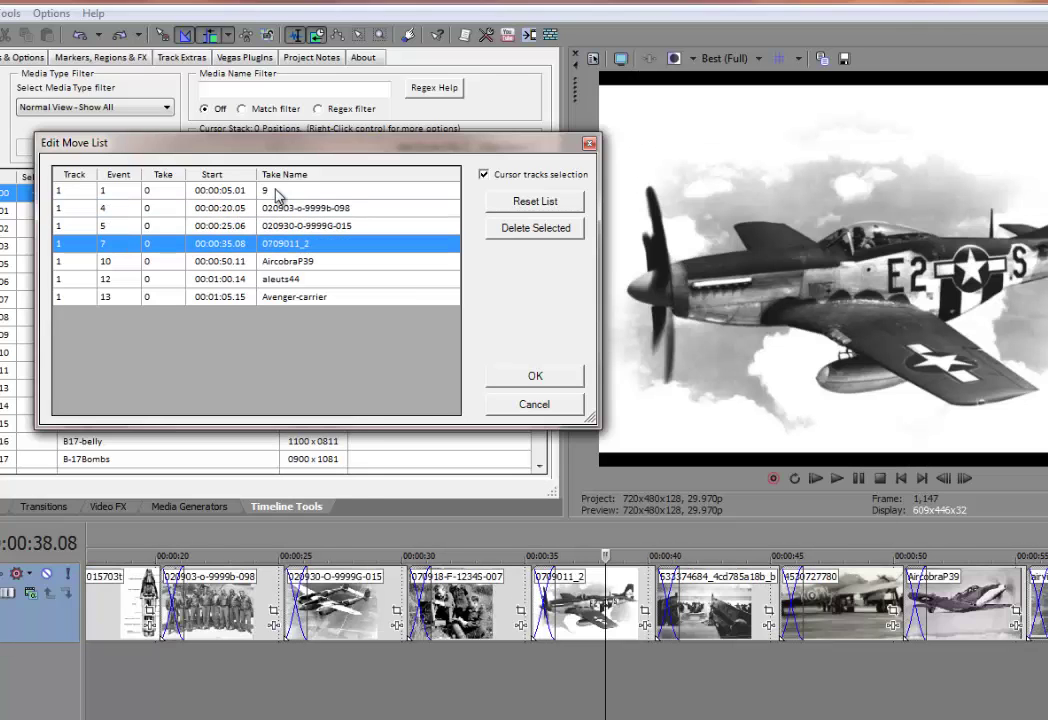
{"action": "key", "text": "Down"}
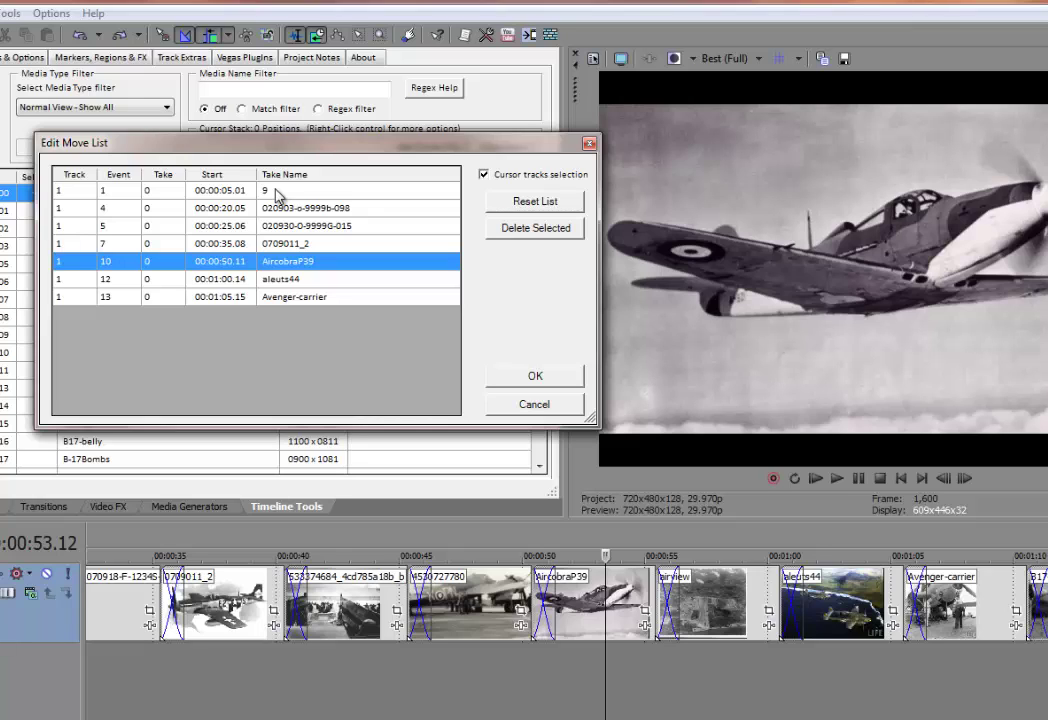
{"action": "key", "text": "Down"}
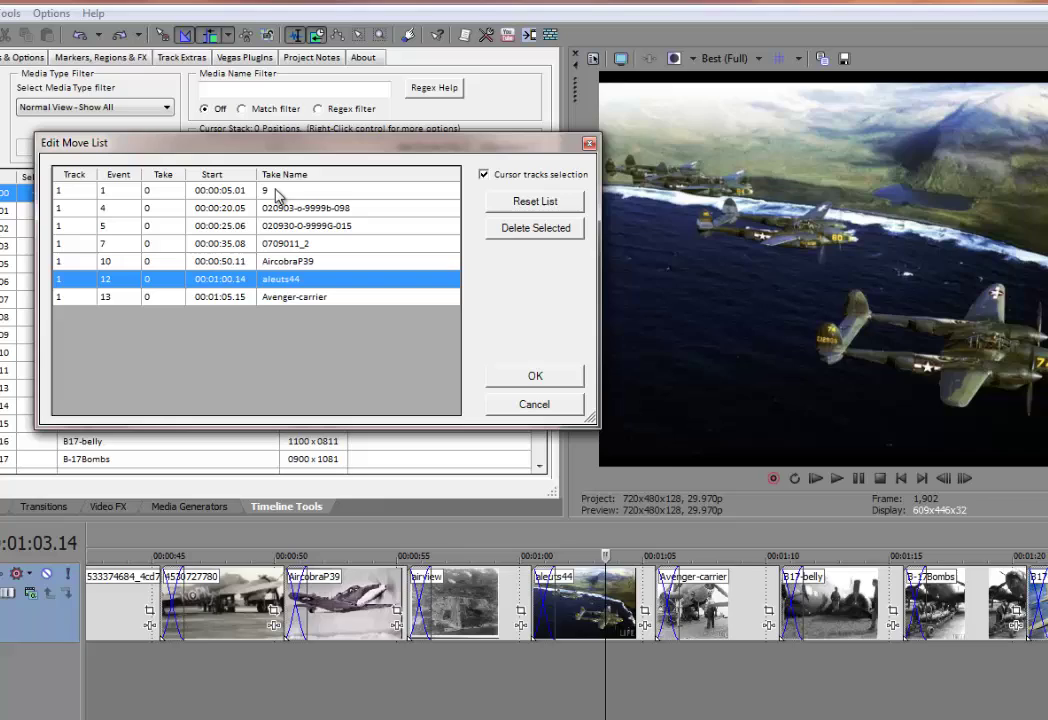
{"action": "key", "text": "Down"}
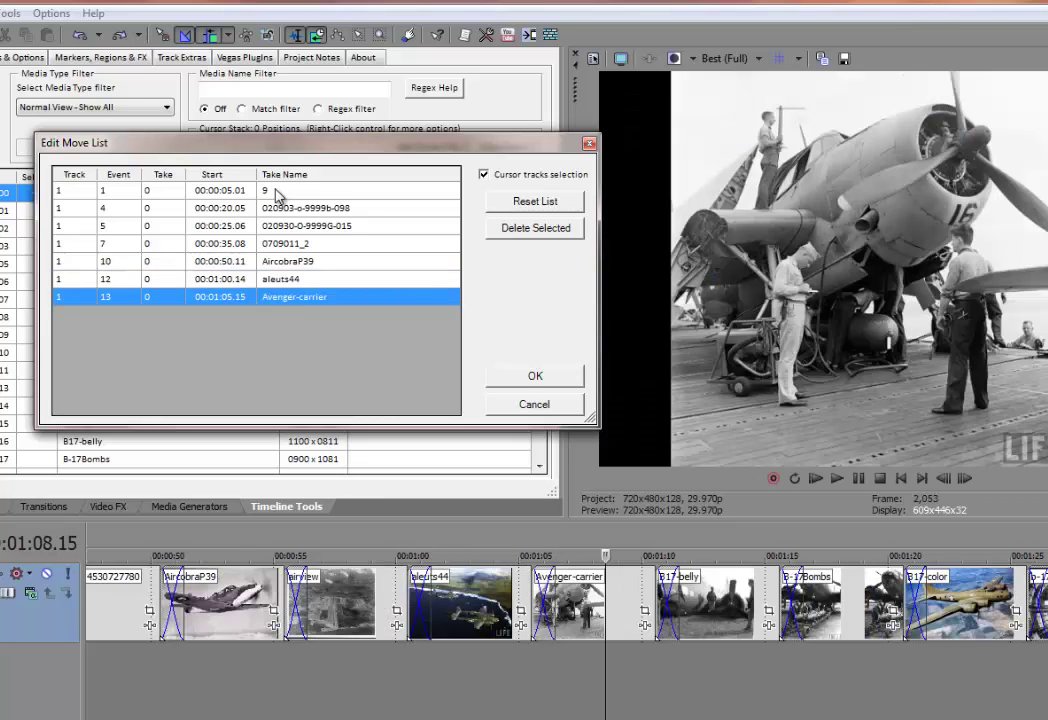
{"action": "key", "text": "Home"}
{"action": "key", "text": "Down"}
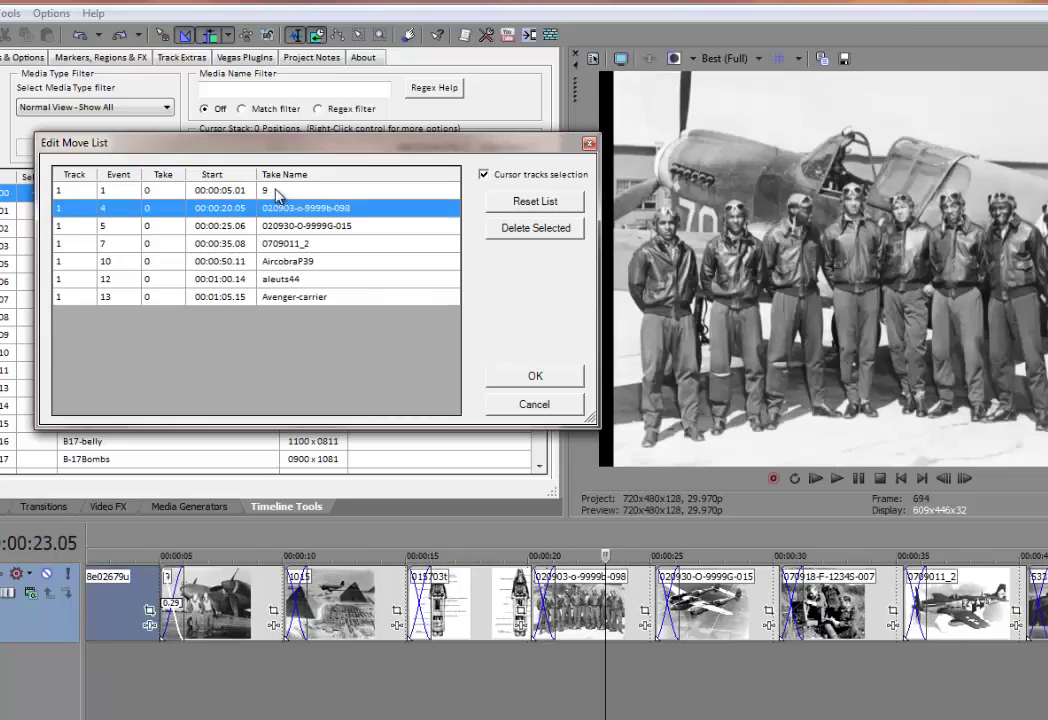
{"action": "key", "text": "Down"}
{"action": "key", "text": "Down"}
{"action": "key", "text": "Down"}
{"action": "key", "text": "Down"}
{"action": "key", "text": "Down"}
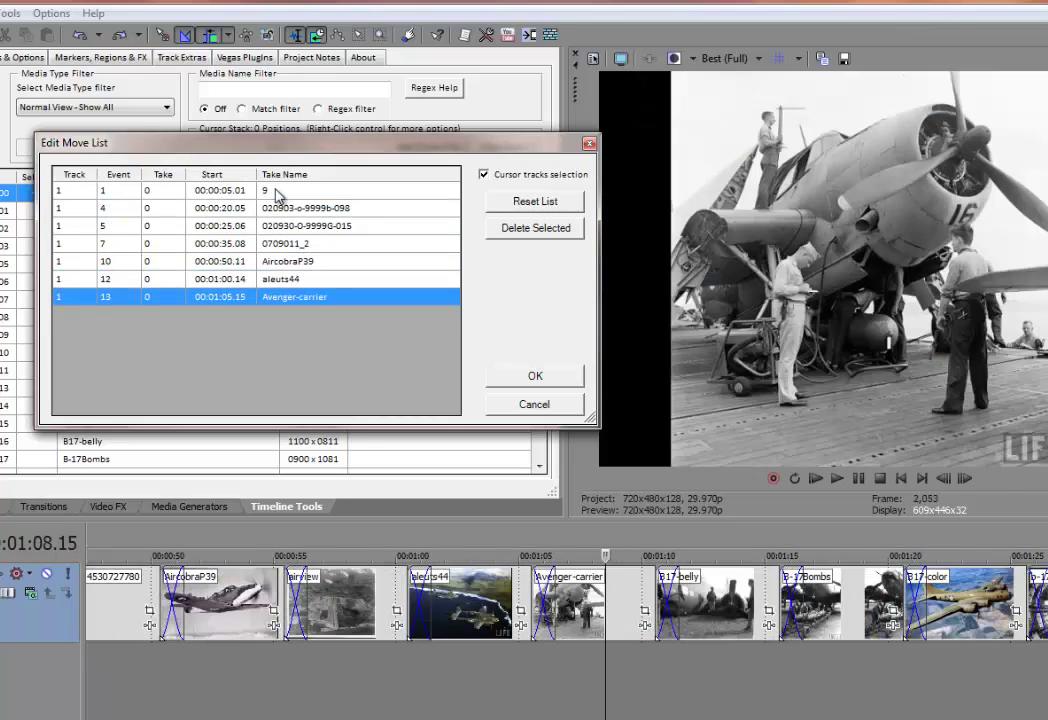
{"action": "key", "text": "Up"}
{"action": "key", "text": "Up"}
{"action": "key", "text": "Up"}
{"action": "key", "text": "Up"}
{"action": "key", "text": "Up"}
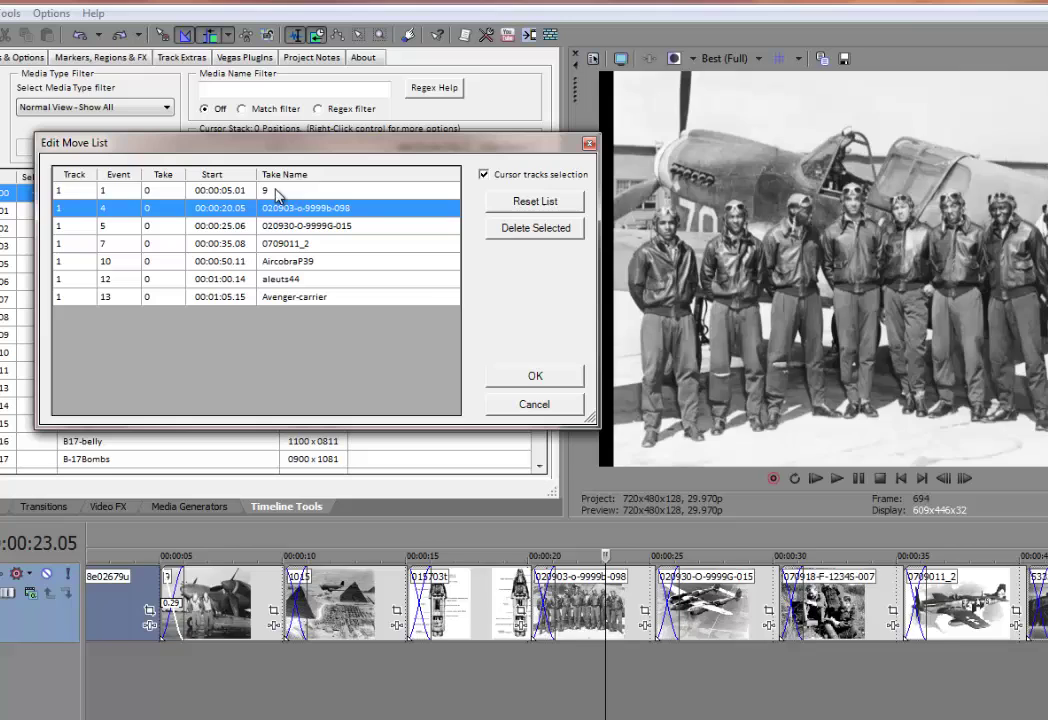
{"action": "key", "text": "Up"}
{"action": "key", "text": "Down"}
{"action": "key", "text": "Down"}
{"action": "key", "text": "Down"}
{"action": "key", "text": "Down"}
{"action": "key", "text": "Down"}
{"action": "key", "text": "Down"}
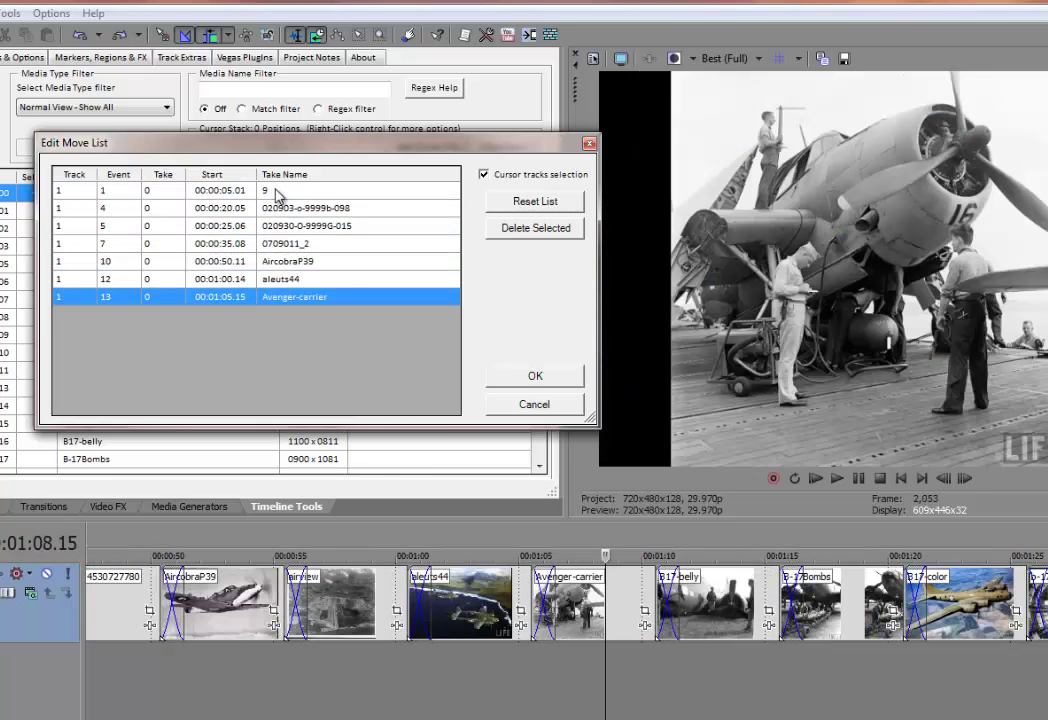
{"action": "key", "text": "Up"}
{"action": "key", "text": "Up"}
{"action": "key", "text": "Up"}
{"action": "key", "text": "Up"}
{"action": "key", "text": "Up"}
{"action": "key", "text": "Up"}
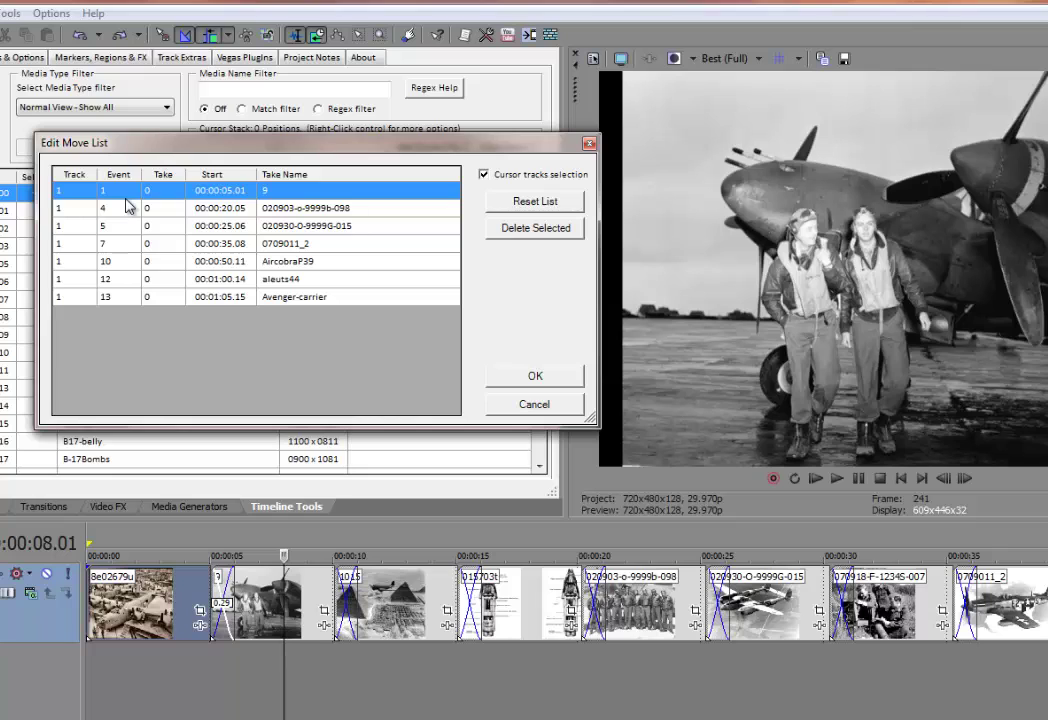
Accept the Move-List and move its 7 entries to 8e02679u's location.
{"action": "left_click", "coordinate": [535, 377]}
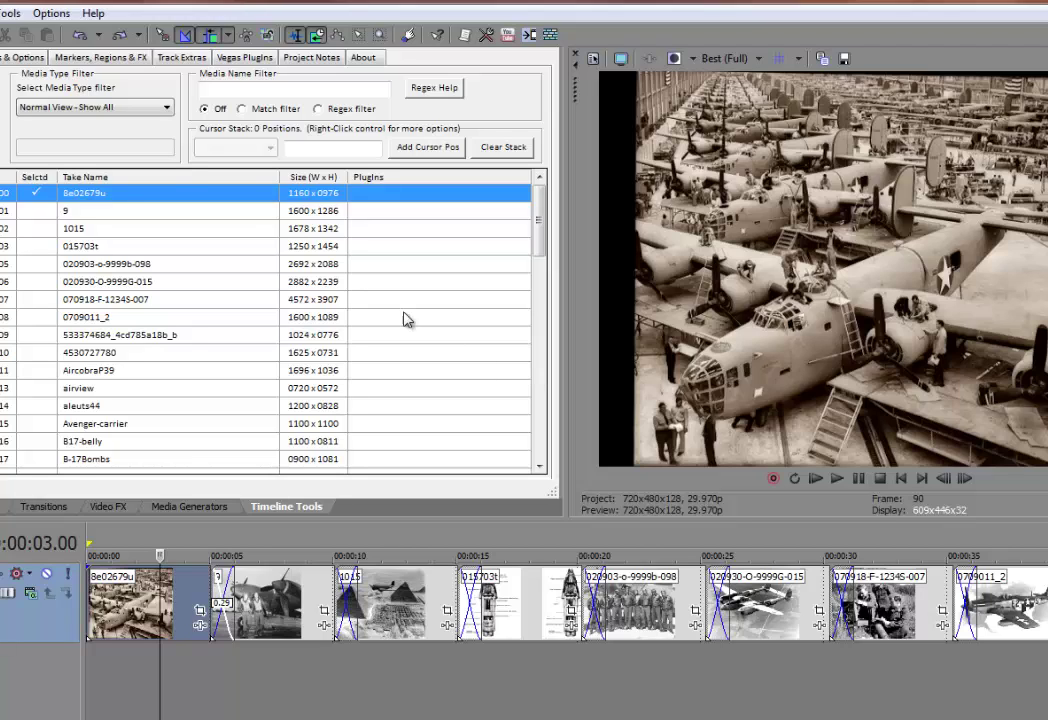
{"action": "right_click", "coordinate": [131, 199]}
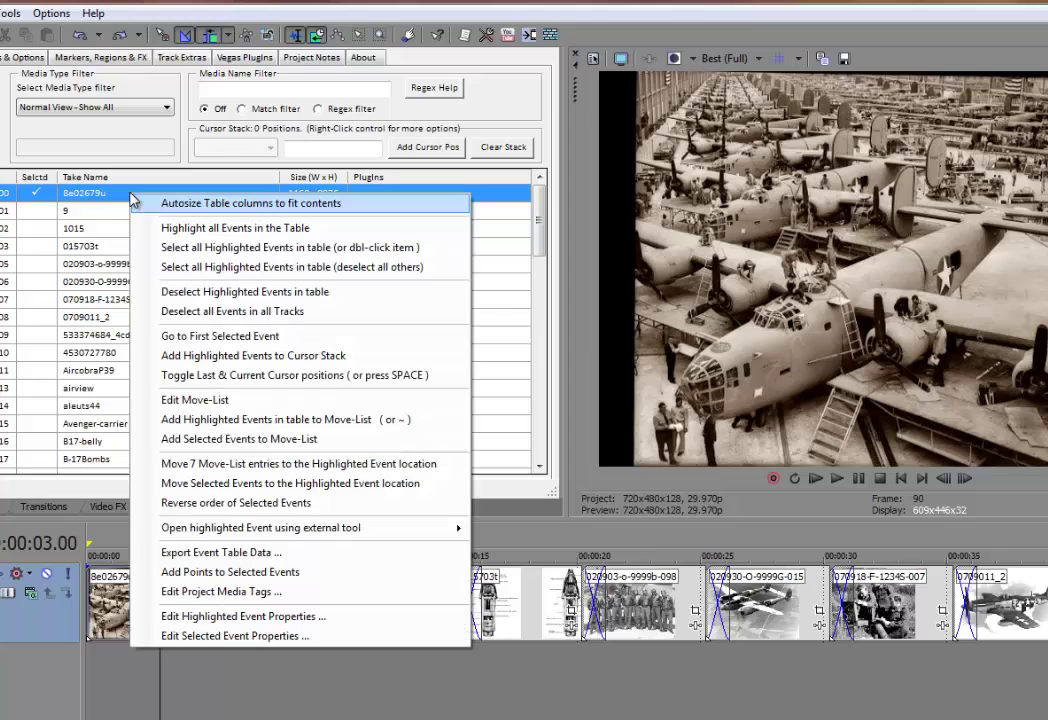
{"action": "left_click", "coordinate": [271, 464]}
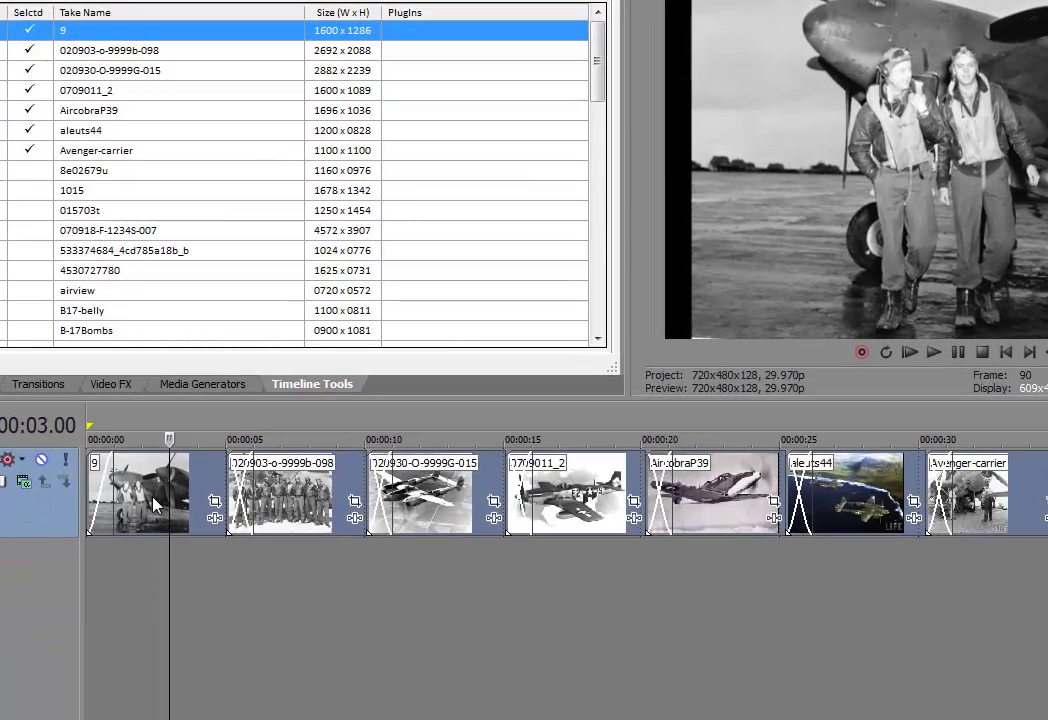
Step through clips 9 to Avenger-carrier, then jump to 8e02679u from the event table.
{"action": "left_click", "coordinate": [144, 606]}
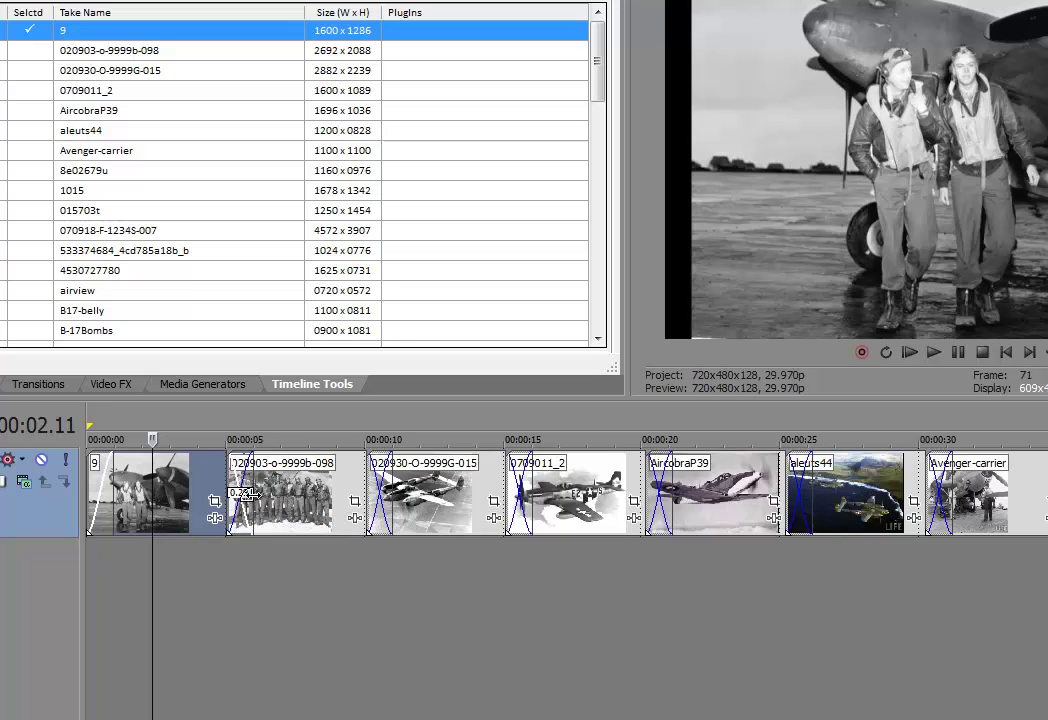
{"action": "left_click", "coordinate": [287, 495]}
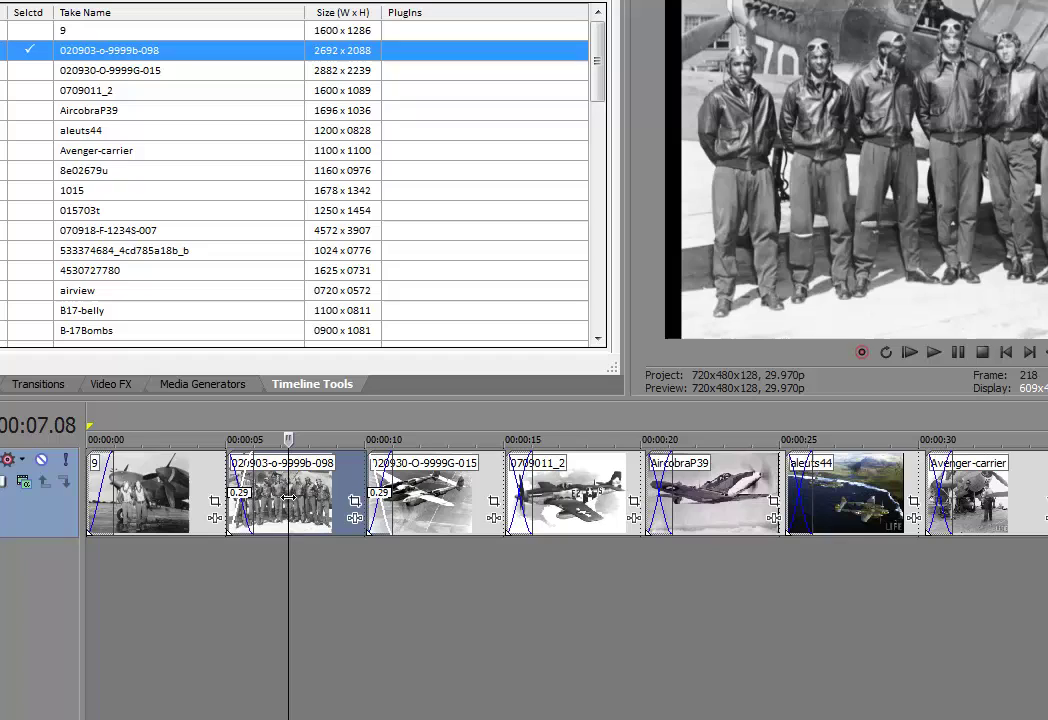
{"action": "left_click", "coordinate": [443, 507]}
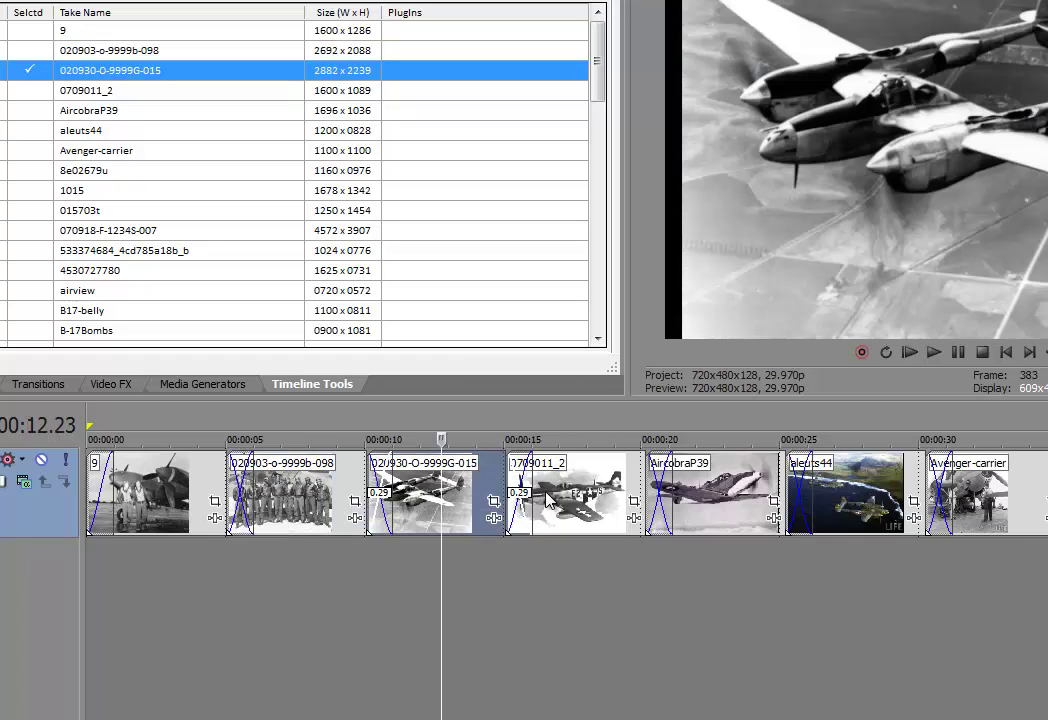
{"action": "left_click", "coordinate": [566, 494]}
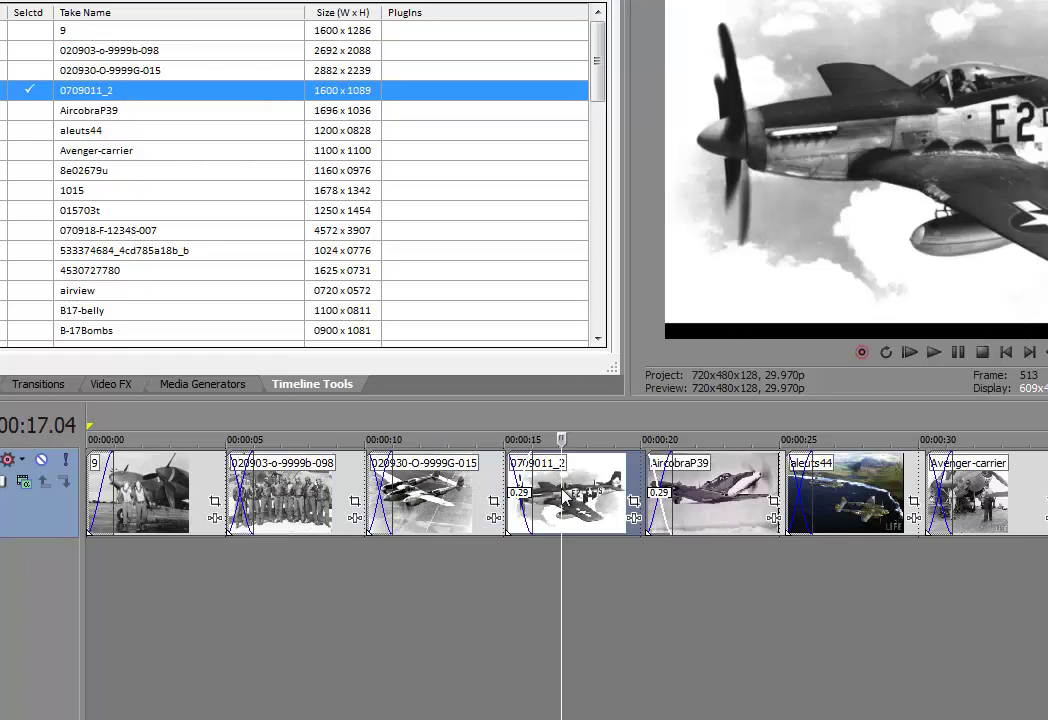
{"action": "left_click", "coordinate": [720, 507]}
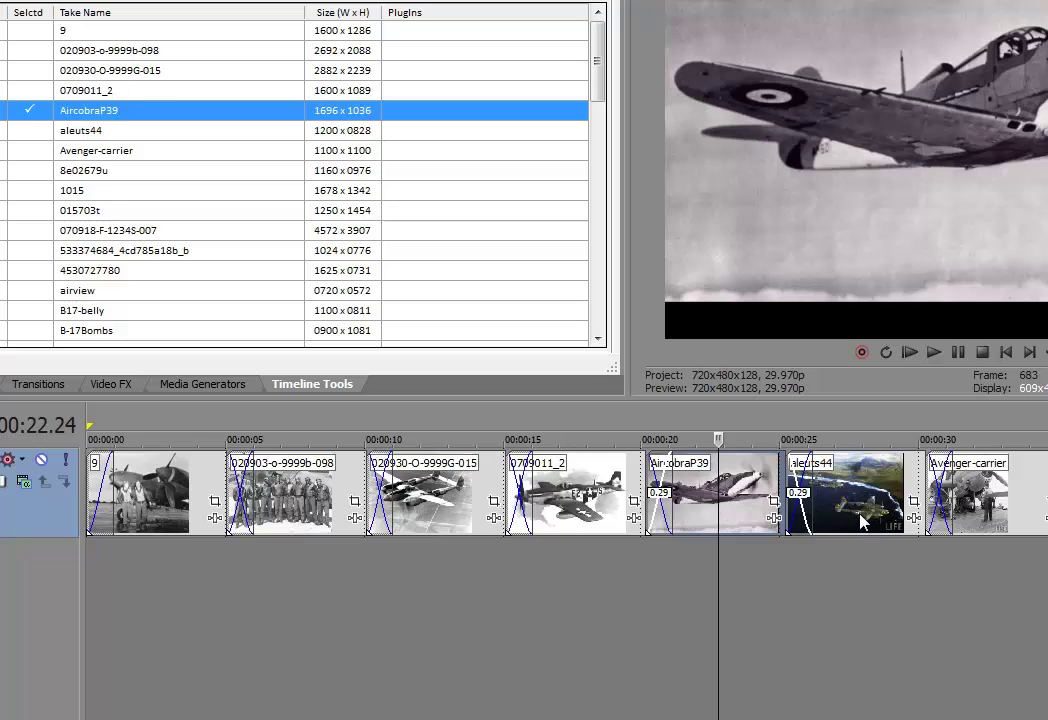
{"action": "left_click", "coordinate": [884, 519]}
{"action": "left_click", "coordinate": [942, 516]}
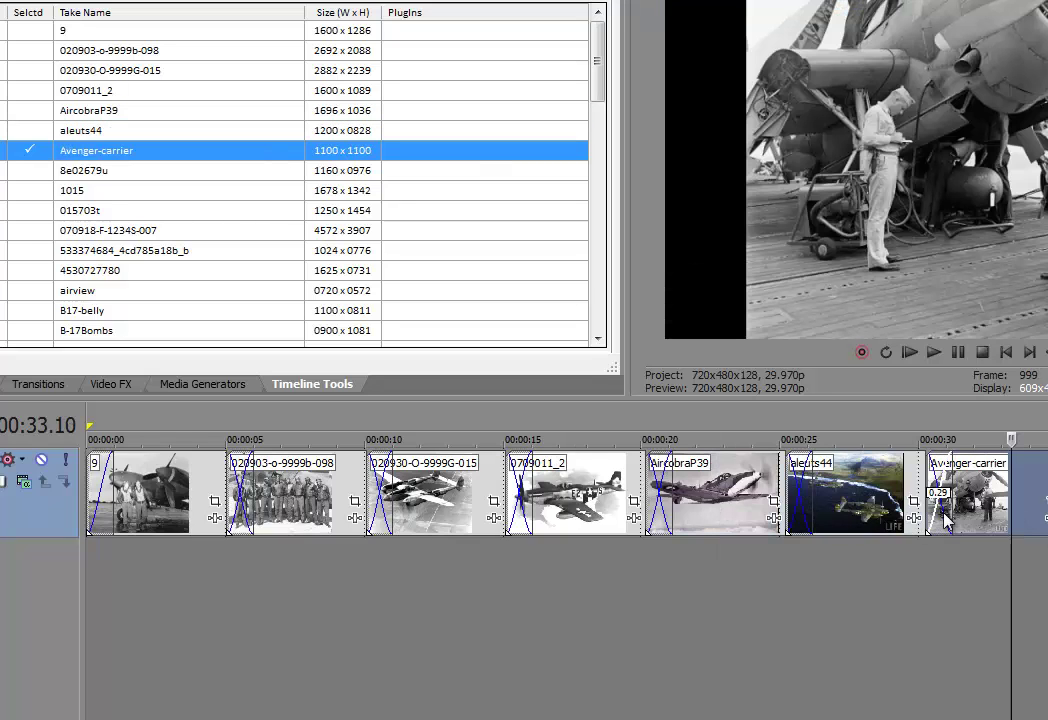
{"action": "left_click", "coordinate": [103, 172]}
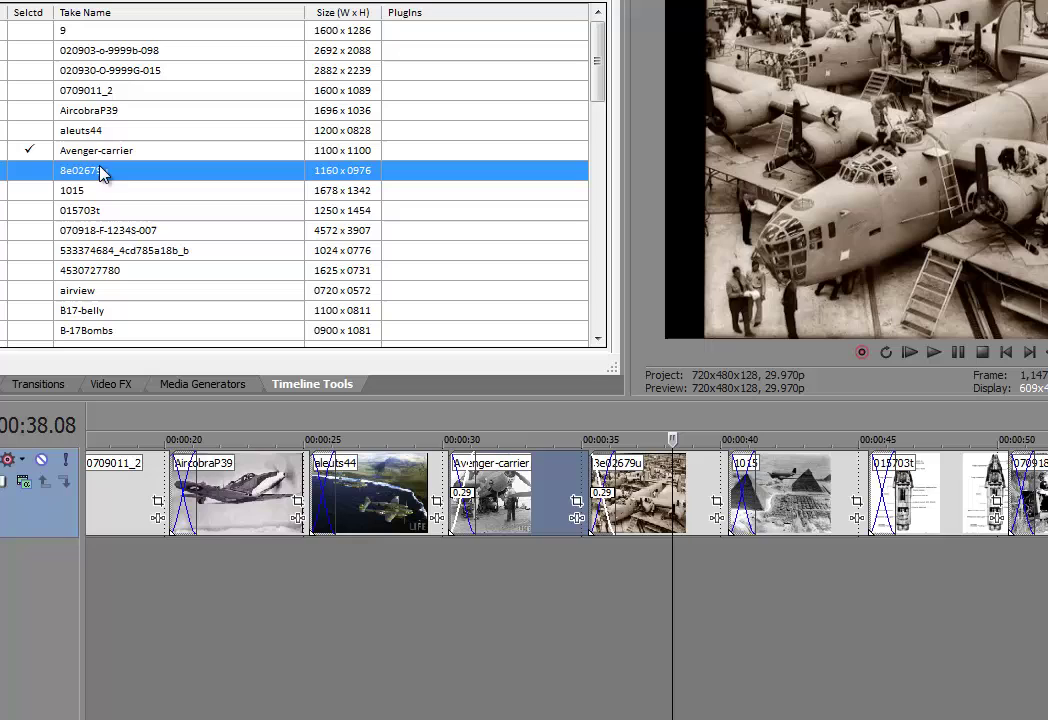
Play the reordered slideshow from the project start for about 20 seconds, then stop.
{"action": "scroll", "coordinate": [560, 490], "scroll_direction": "left", "scroll_amount": 5}
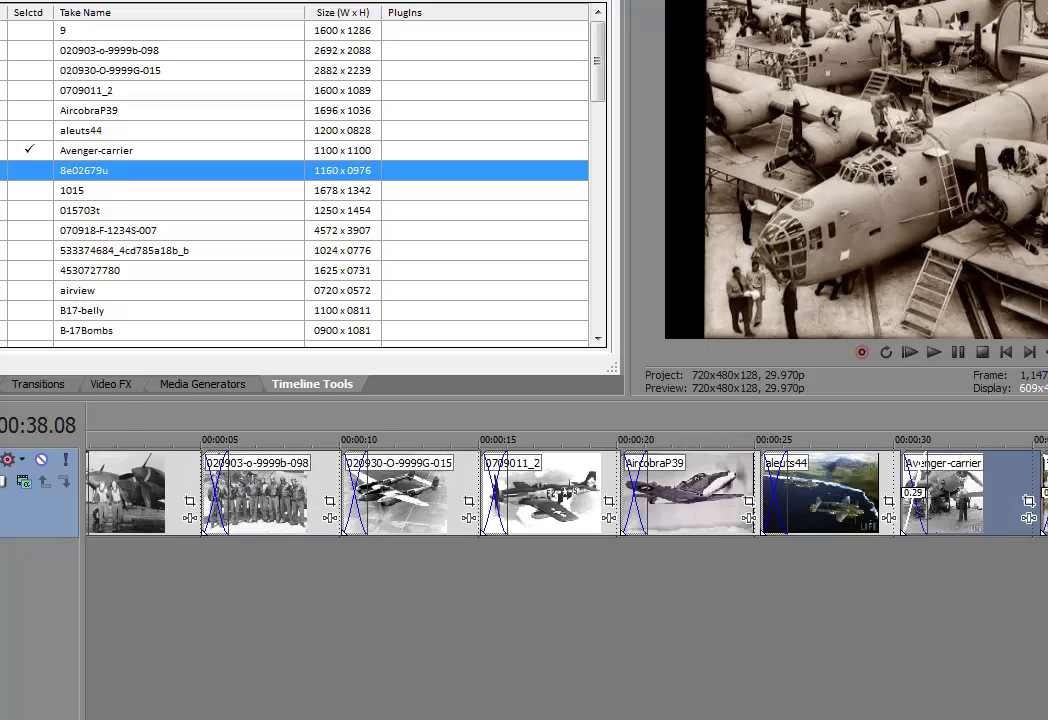
{"action": "left_click", "coordinate": [170, 517]}
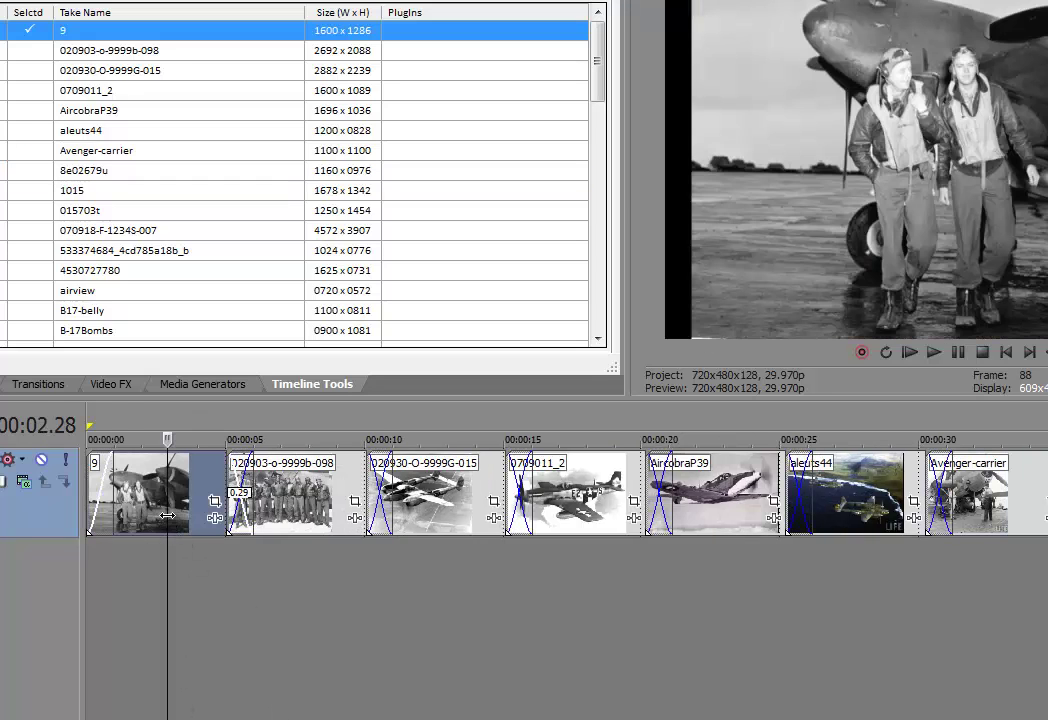
{"action": "key", "text": "ctrl+Home"}
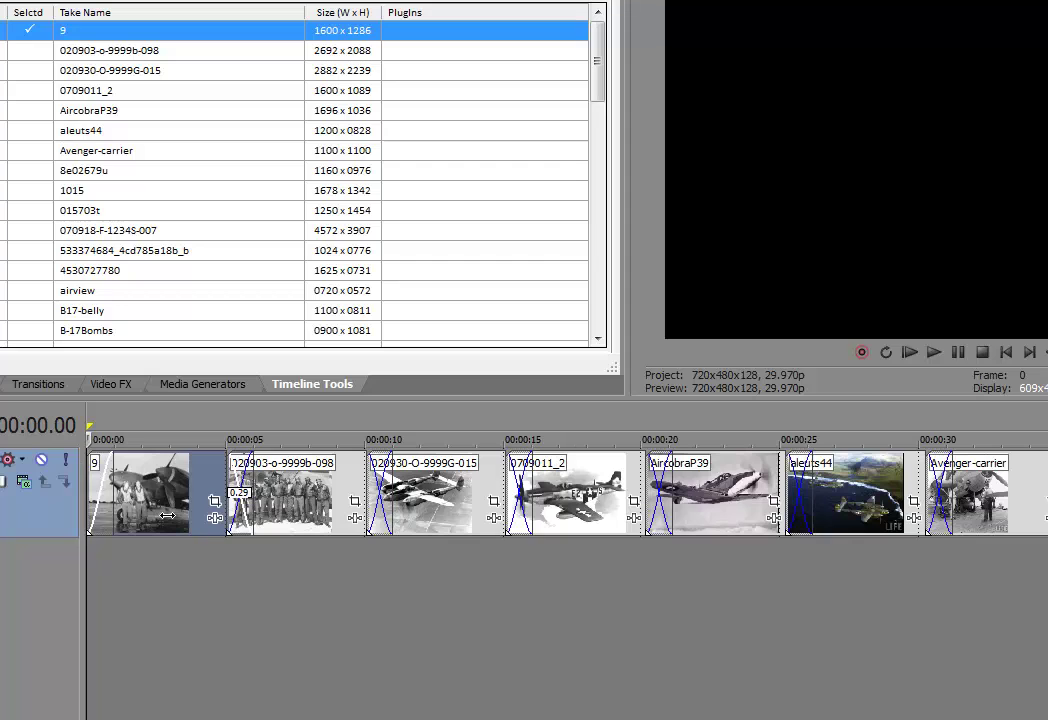
{"action": "key", "text": "space"}
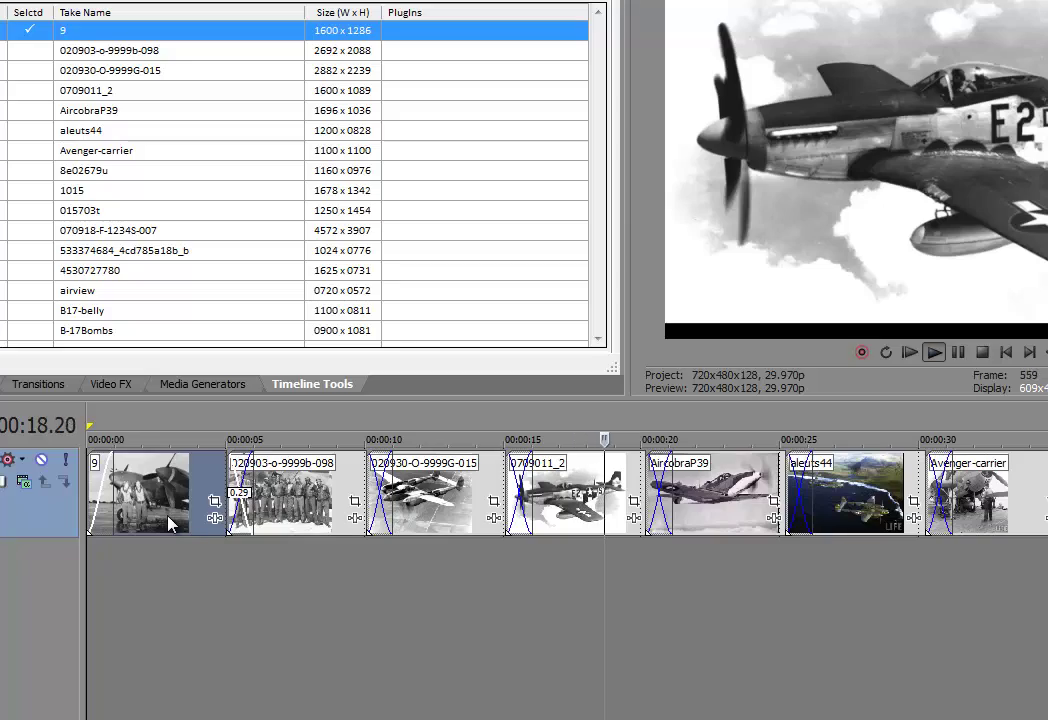
{"action": "key", "text": "space"}
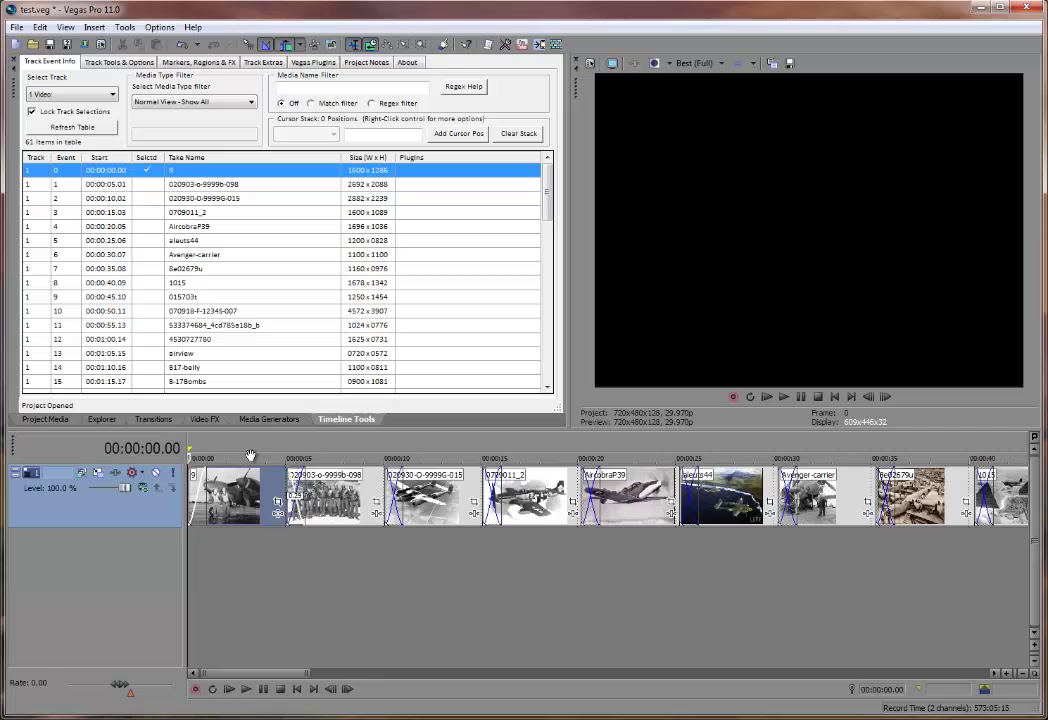
Undo 'Move Events in Move-List' from the undo history to restore the original order.
{"action": "left_click", "coordinate": [213, 492]}
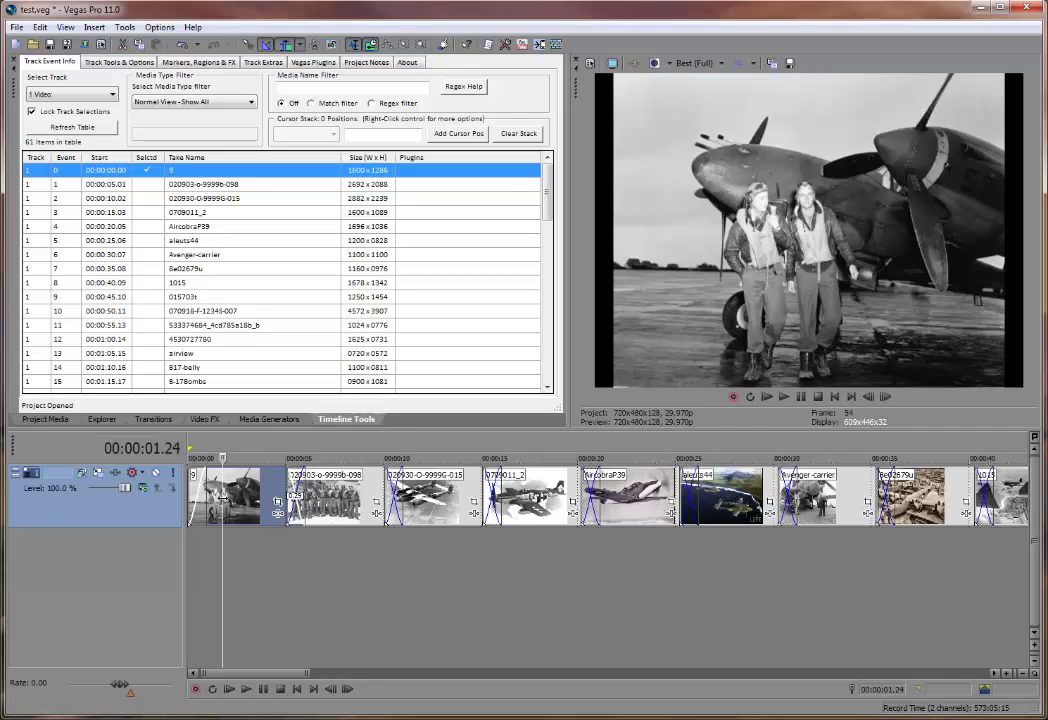
{"action": "left_click", "coordinate": [199, 46]}
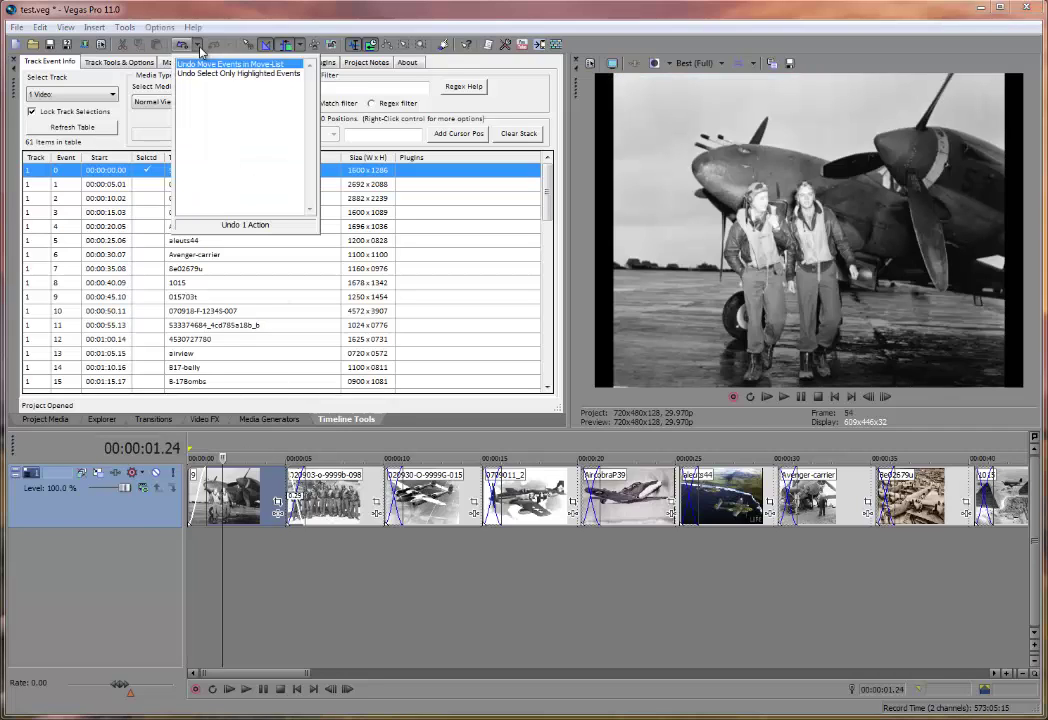
{"action": "left_click", "coordinate": [203, 73]}
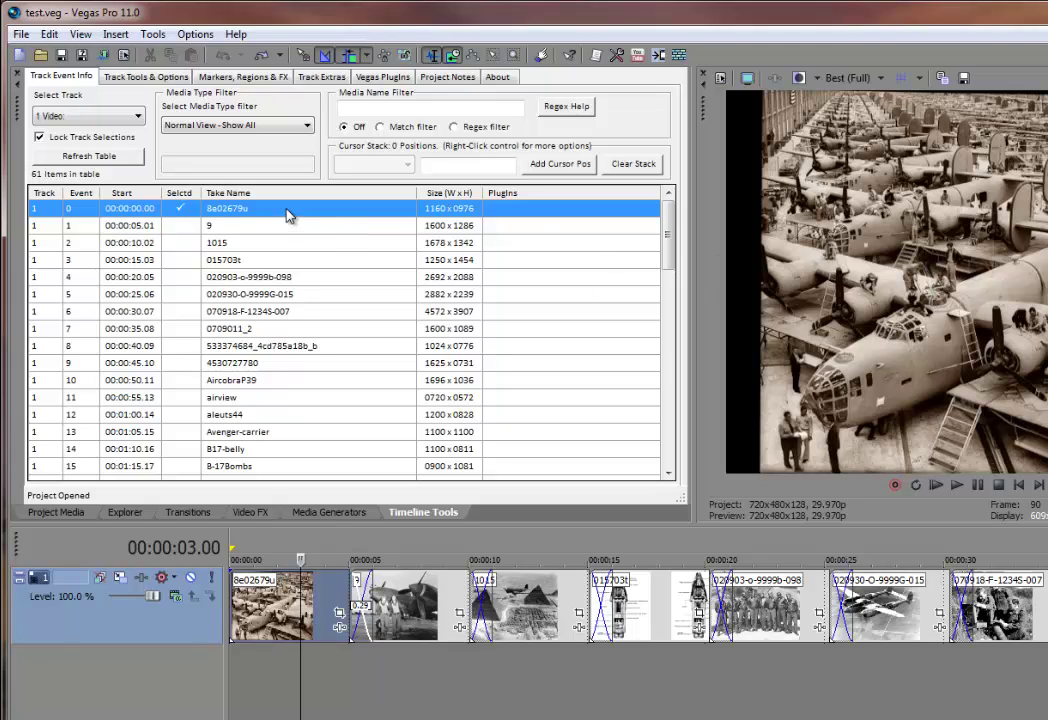
{"action": "left_click", "coordinate": [279, 228]}
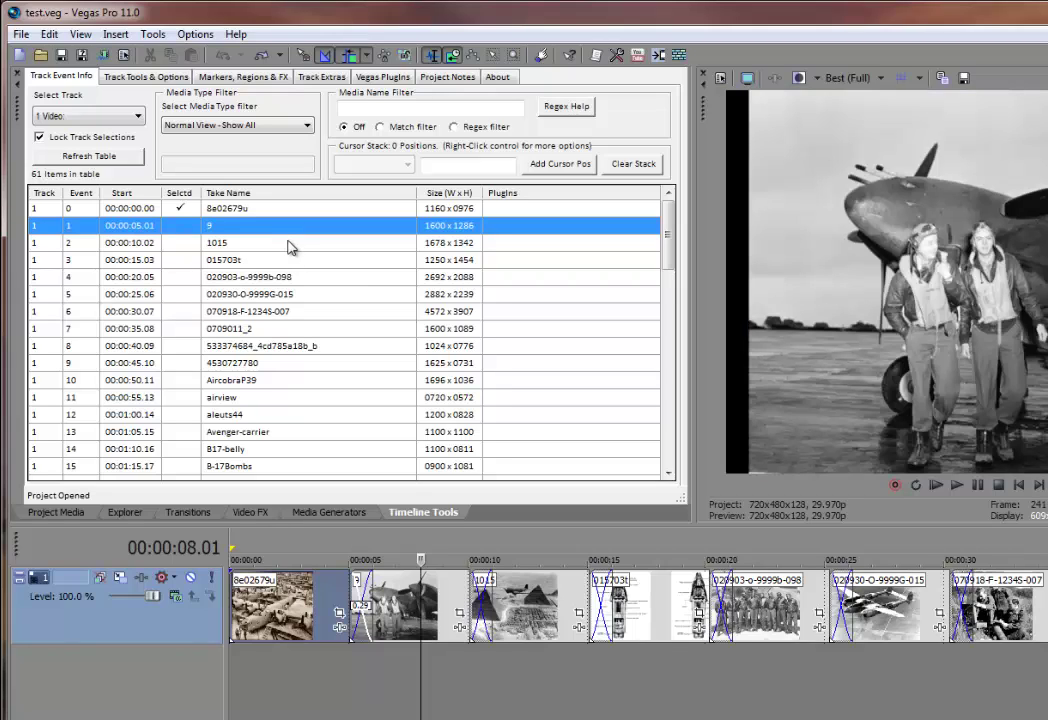
{"action": "left_click", "coordinate": [287, 246]}
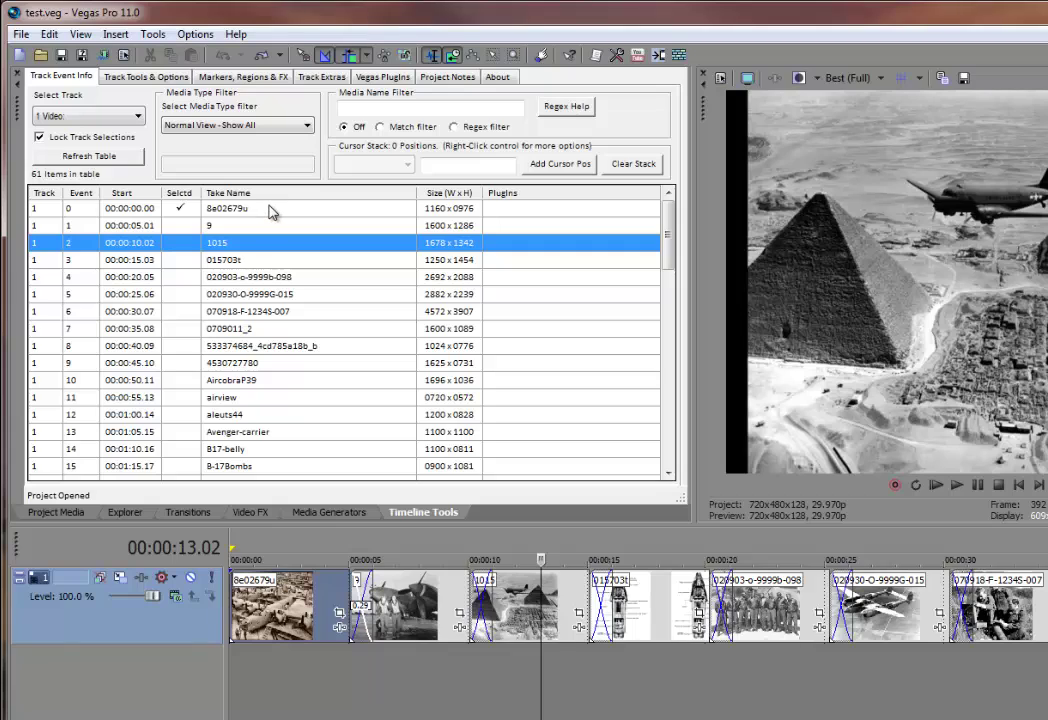
{"action": "left_click", "coordinate": [258, 268]}
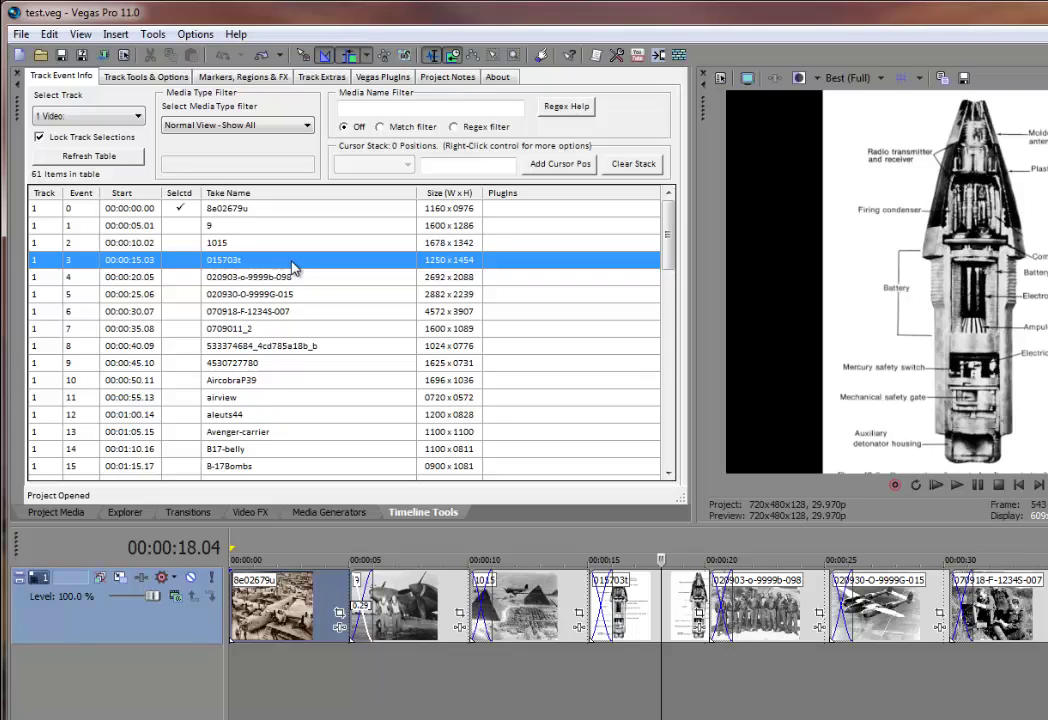
{"action": "left_click", "coordinate": [291, 211]}
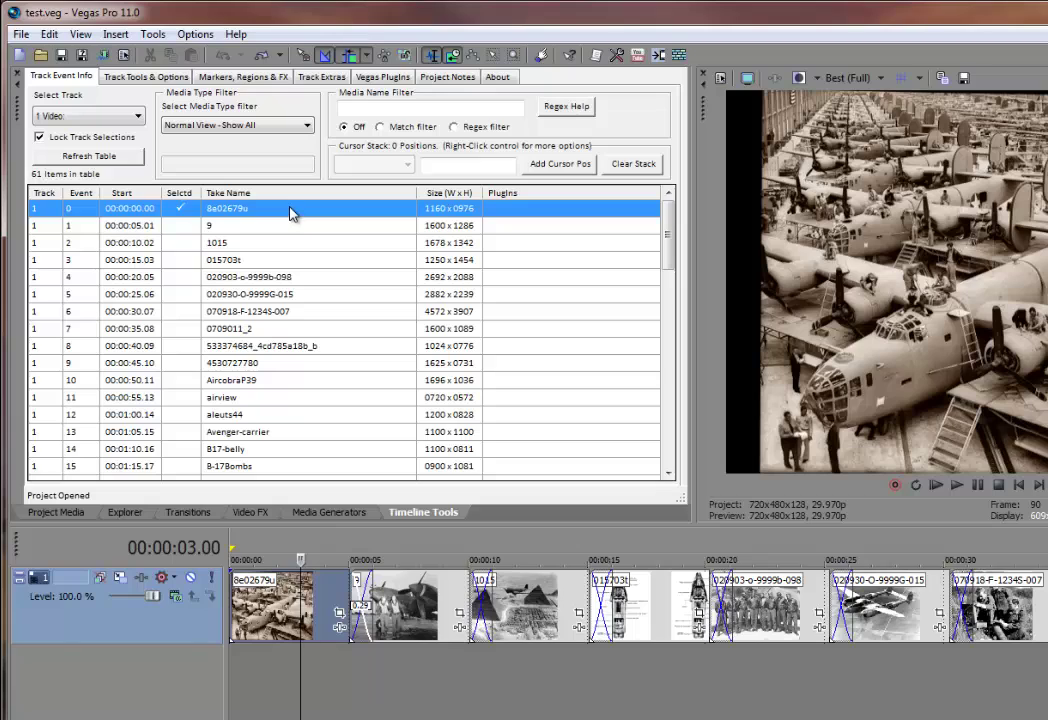
Make table rows 0–3 (8e02679u, 9, 1015, 015703t) the only selected events.
{"action": "left_click_drag", "start_coordinate": [291, 211], "coordinate": [295, 262]}
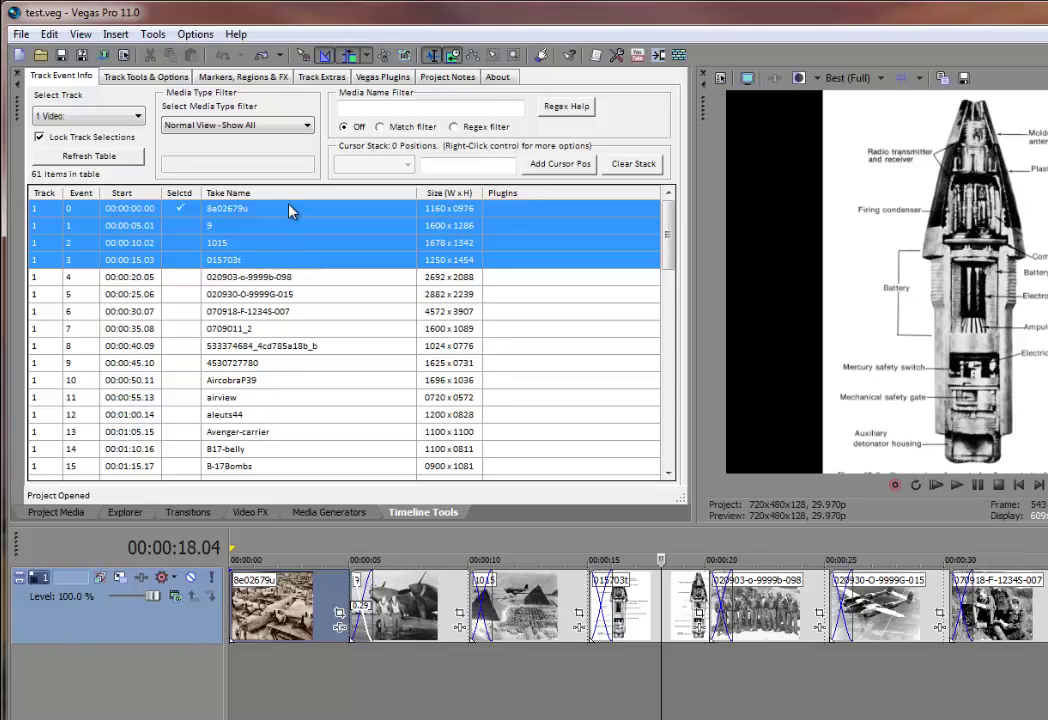
{"action": "right_click", "coordinate": [290, 214]}
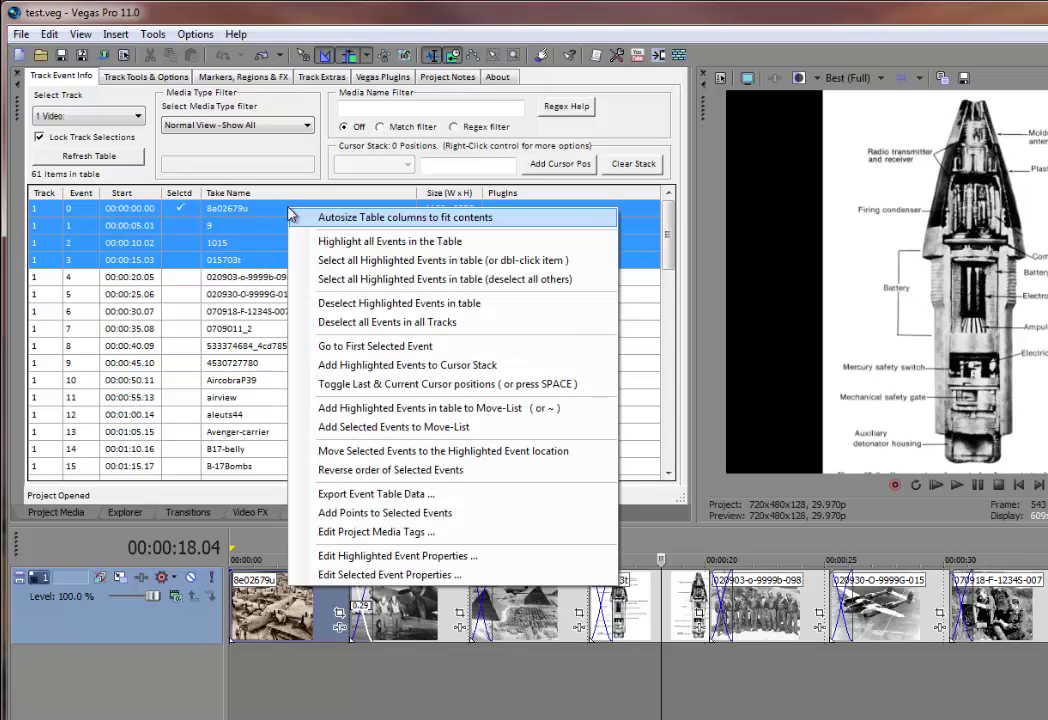
{"action": "left_click", "coordinate": [351, 280]}
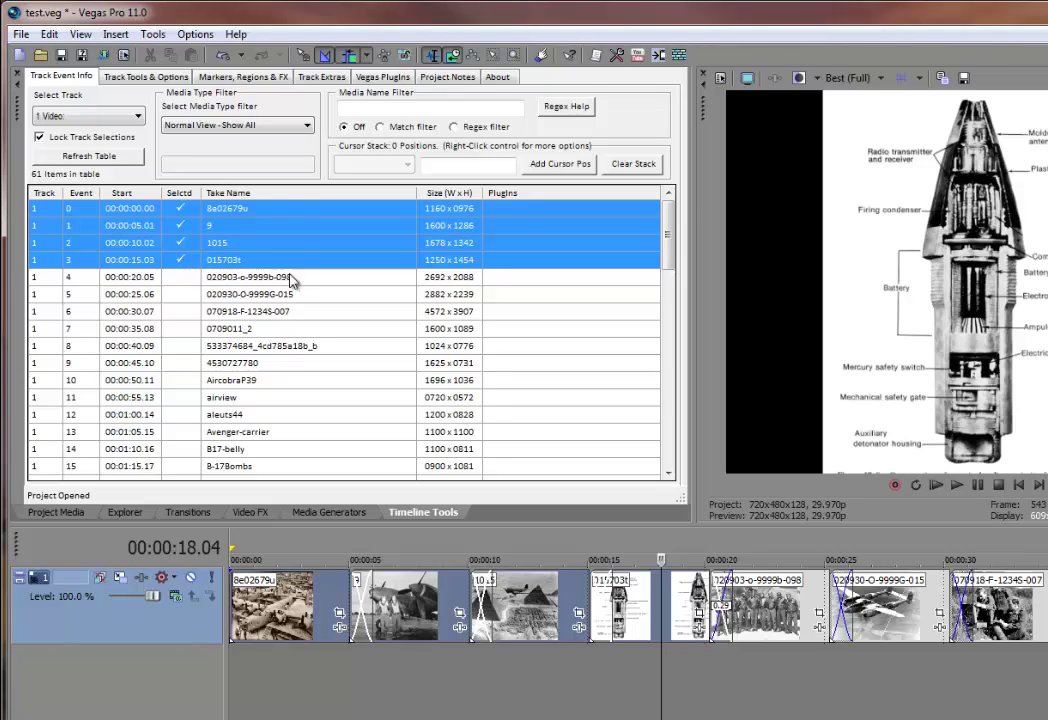
{"action": "right_click", "coordinate": [305, 219]}
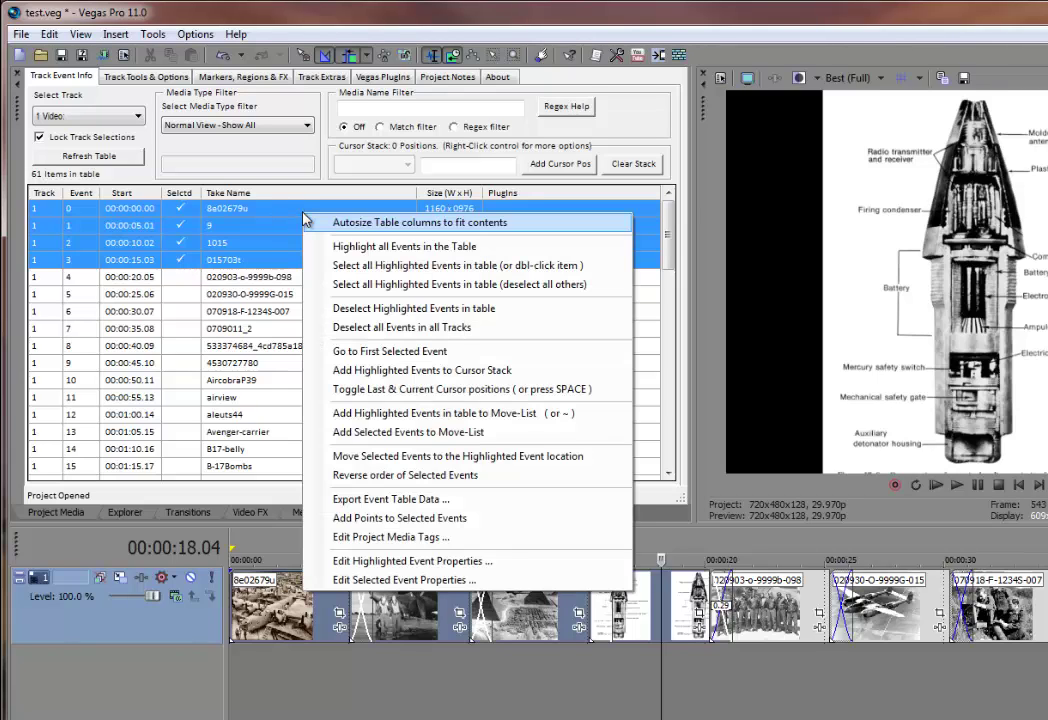
Reverse the four selected events, check the 015703t, 1015, 9, 8e02679u order, then undo.
{"action": "left_click", "coordinate": [404, 476]}
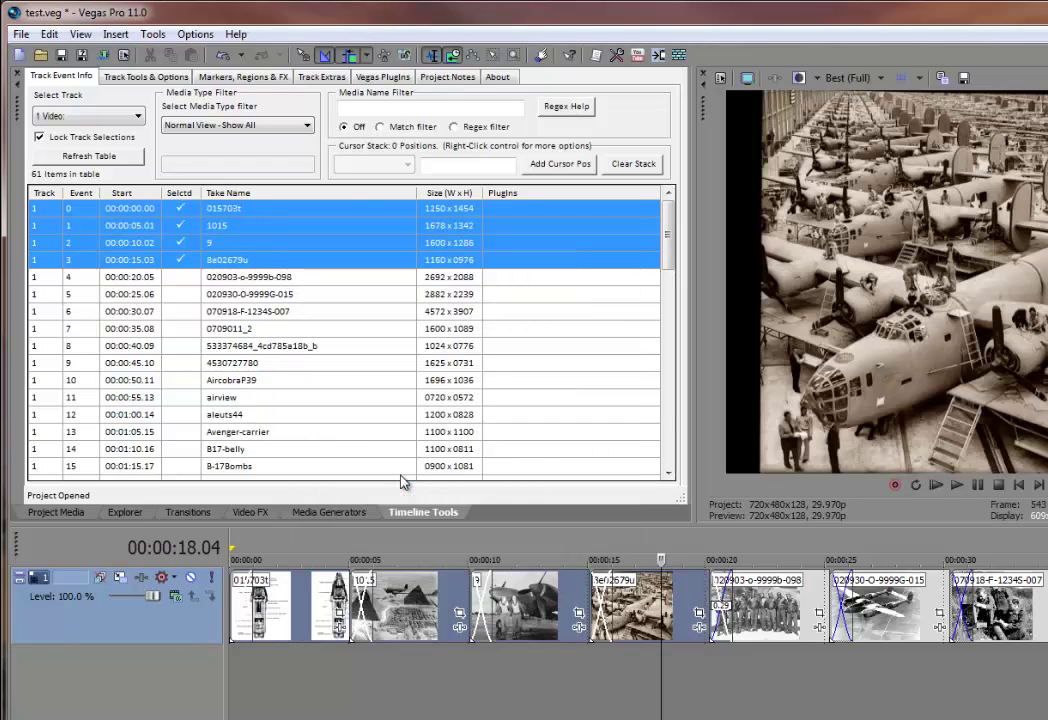
{"action": "left_click", "coordinate": [245, 211]}
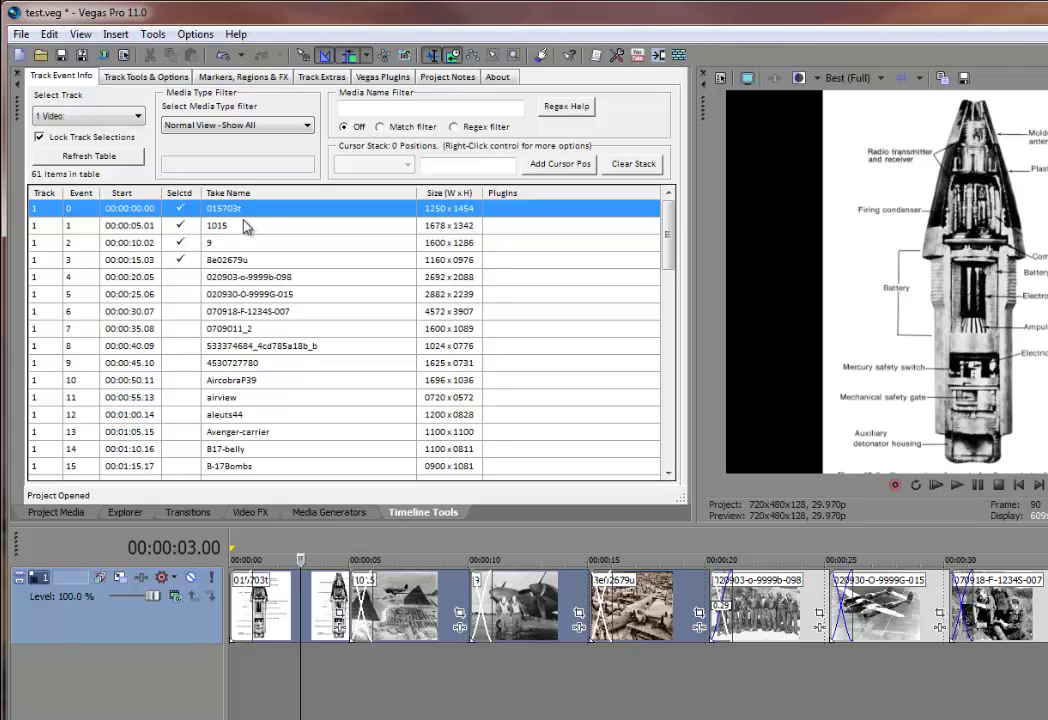
{"action": "left_click", "coordinate": [245, 229]}
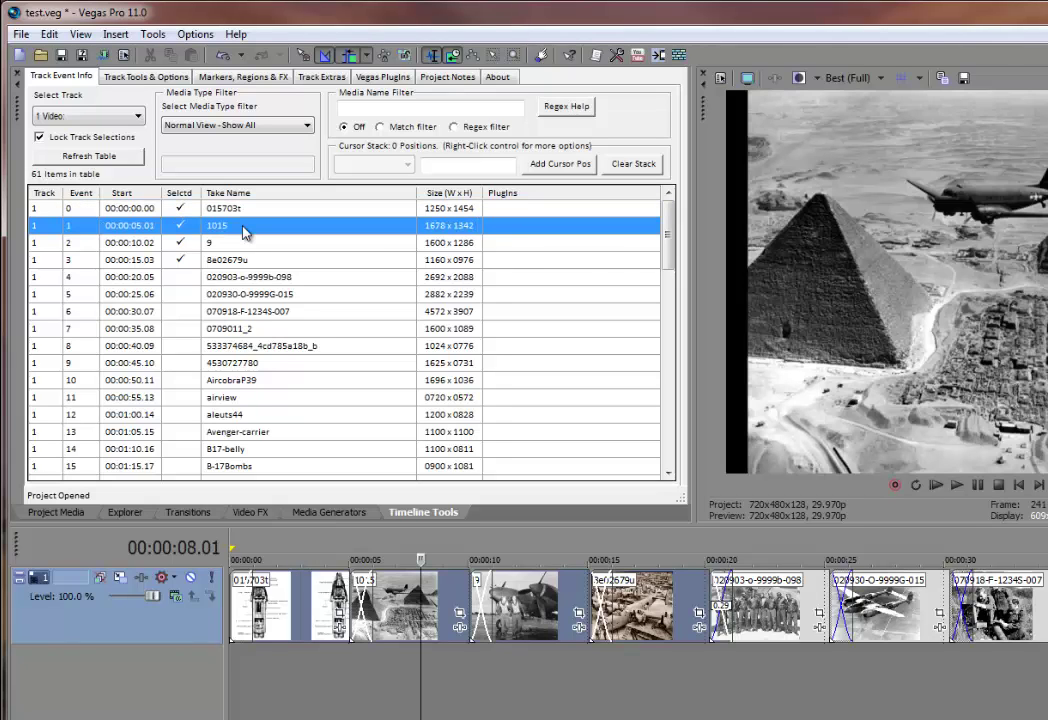
{"action": "left_click", "coordinate": [238, 245]}
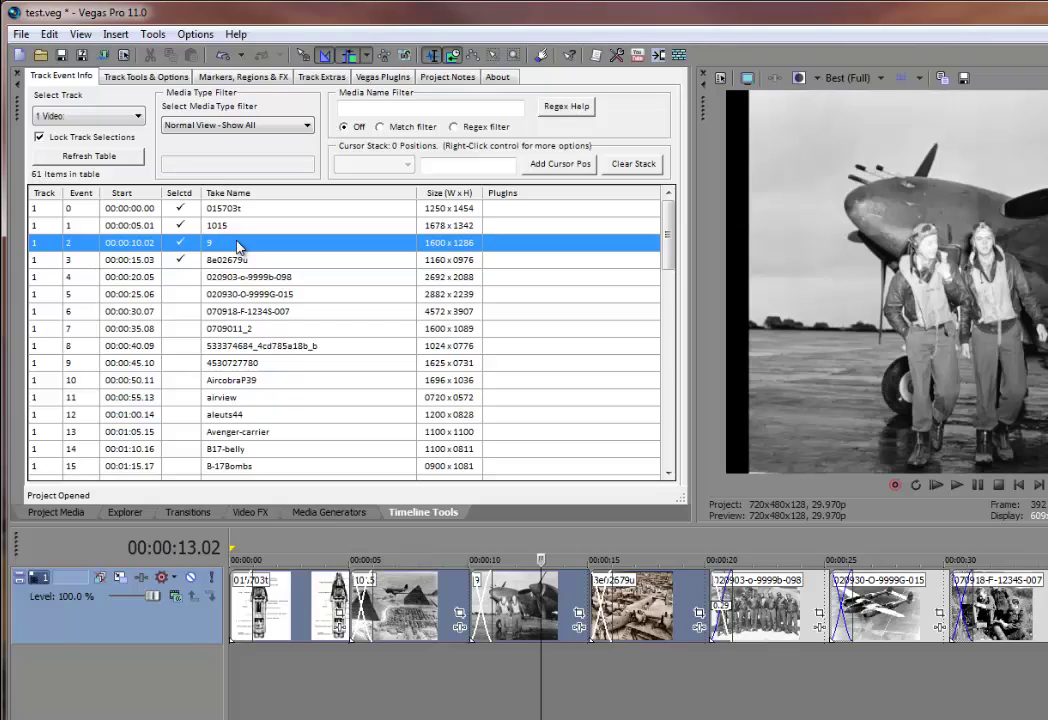
{"action": "left_click", "coordinate": [240, 263]}
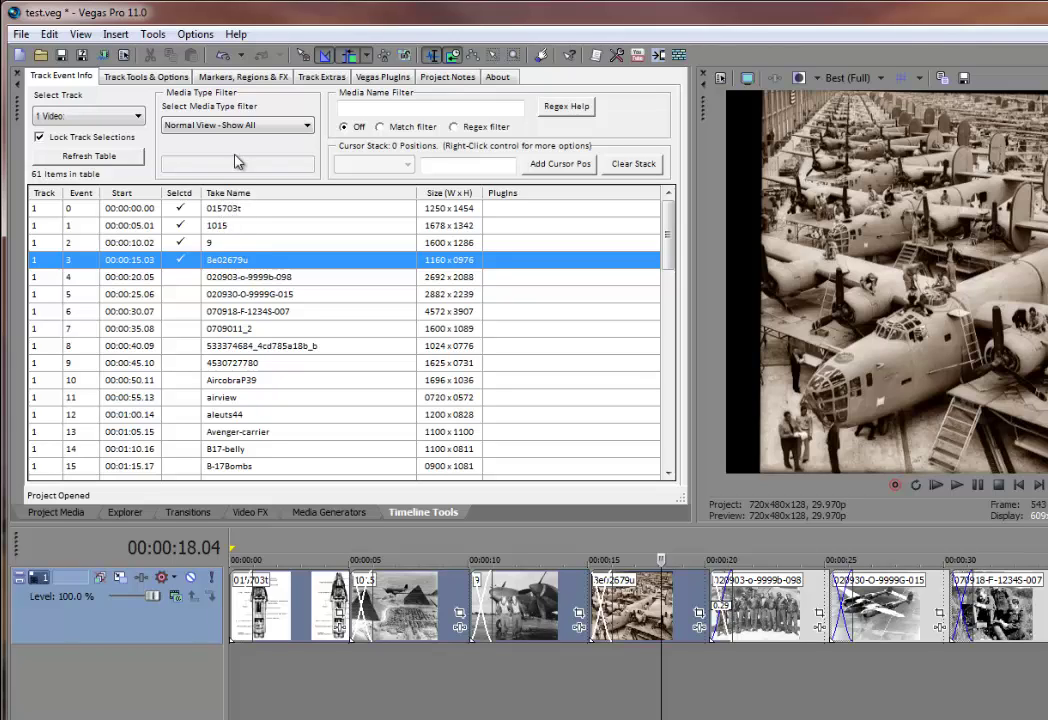
{"action": "left_click", "coordinate": [225, 57]}
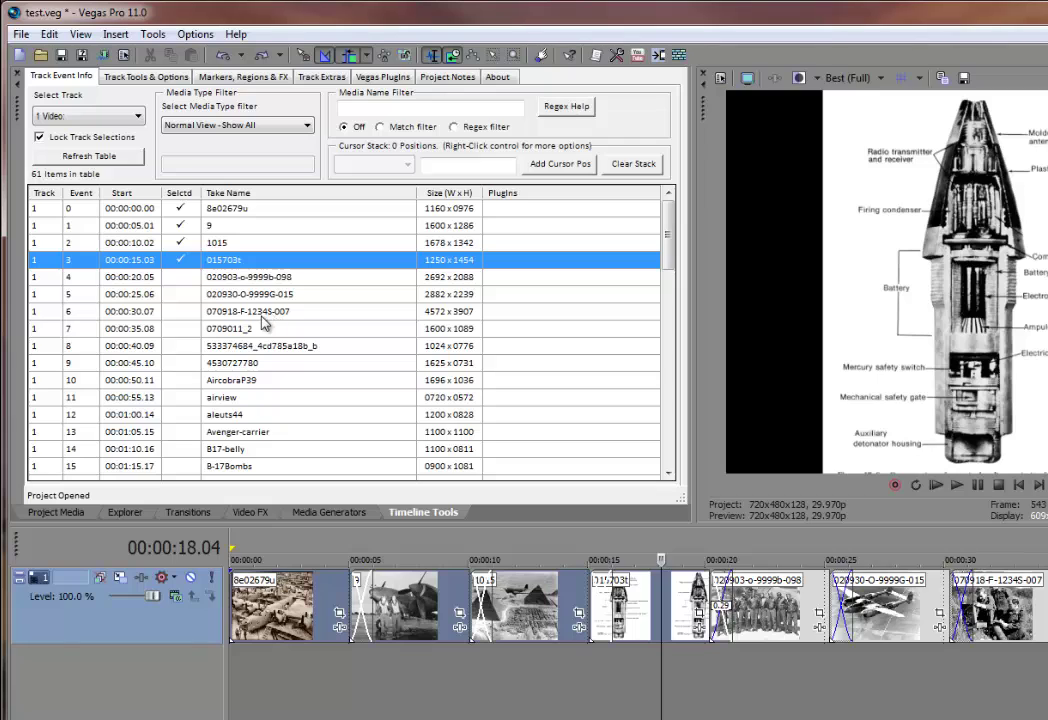
Keep only 8e02679u selected and add 020903-o-9999b-098 to the selection.
{"action": "left_click", "coordinate": [265, 213]}
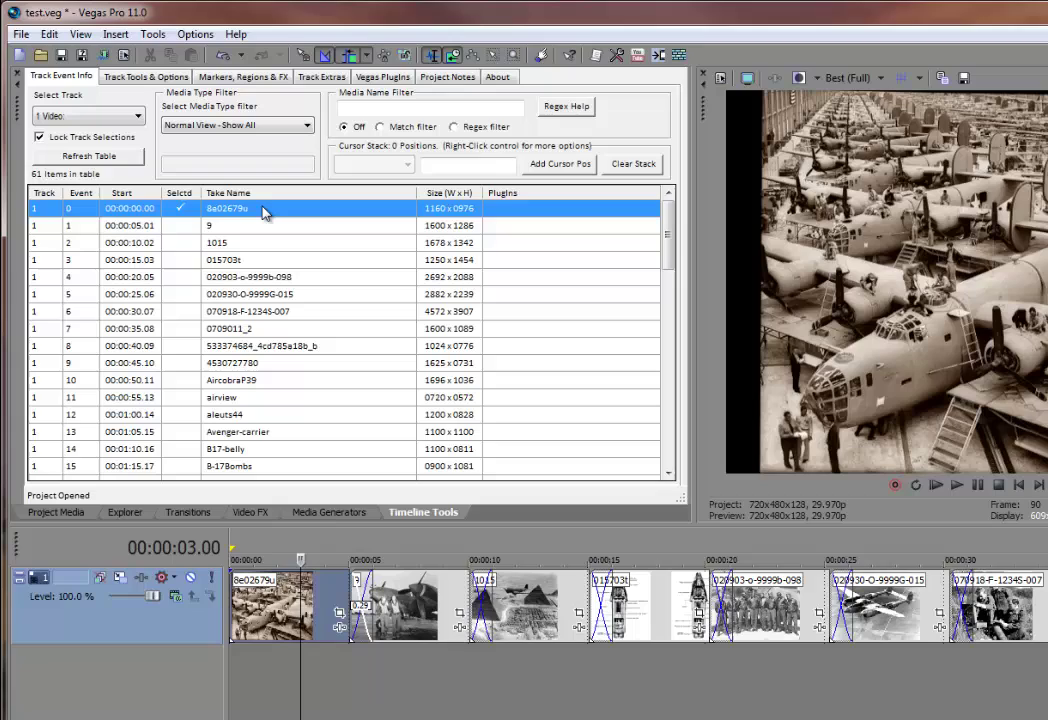
{"action": "left_click", "coordinate": [265, 213]}
{"action": "left_click", "coordinate": [239, 282]}
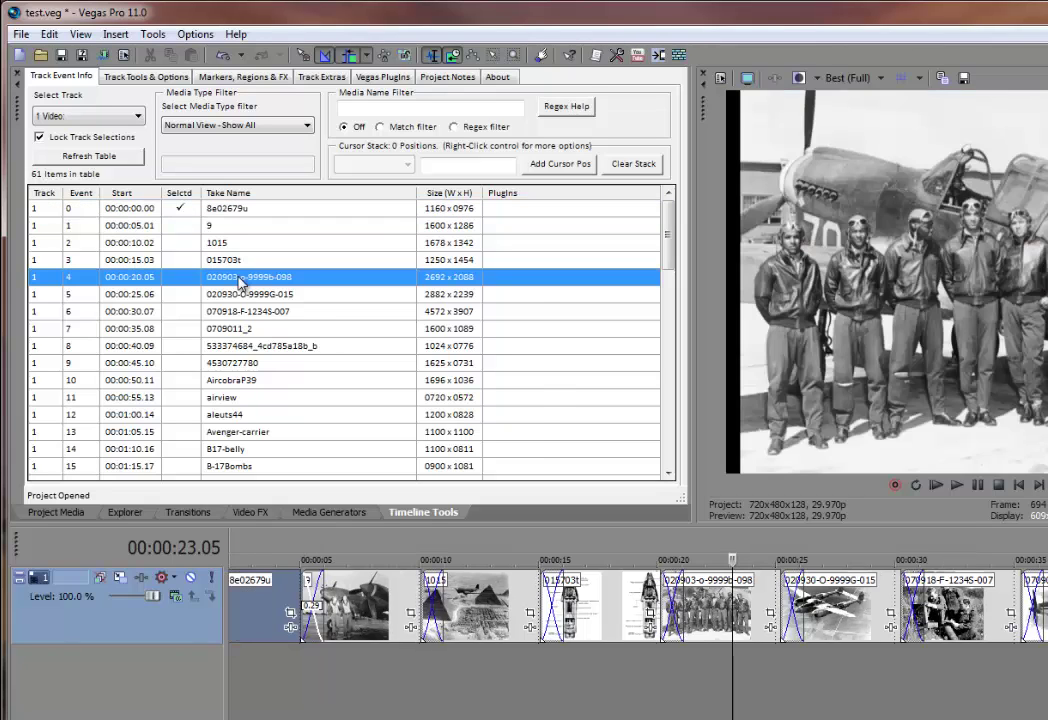
{"action": "right_click", "coordinate": [239, 282]}
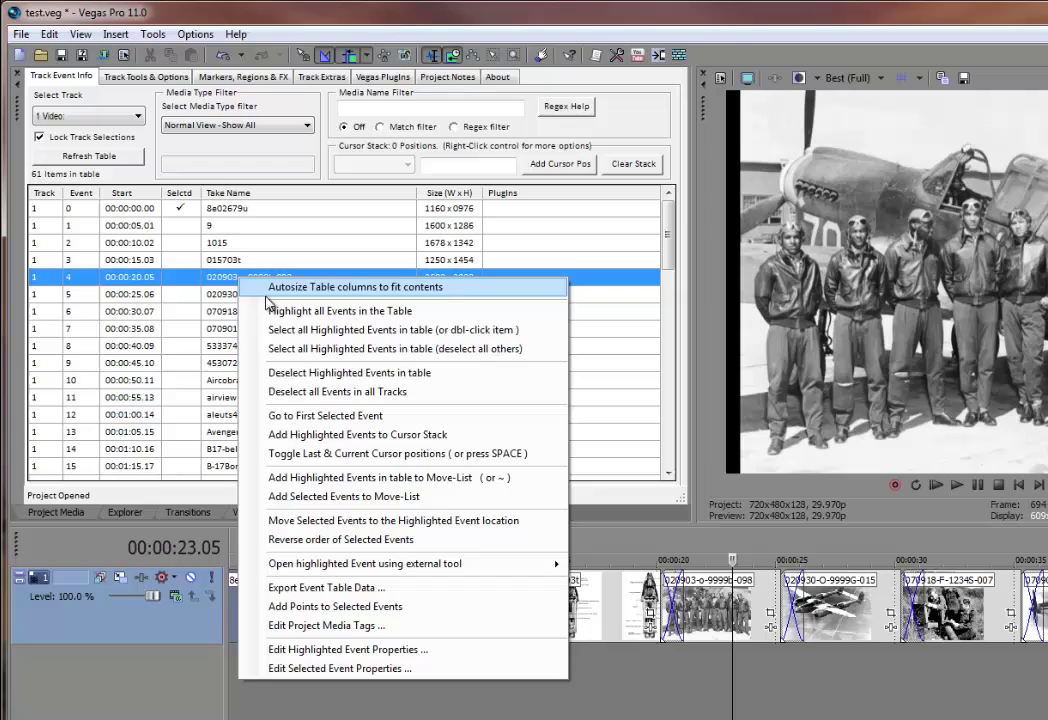
{"action": "left_click", "coordinate": [350, 333]}
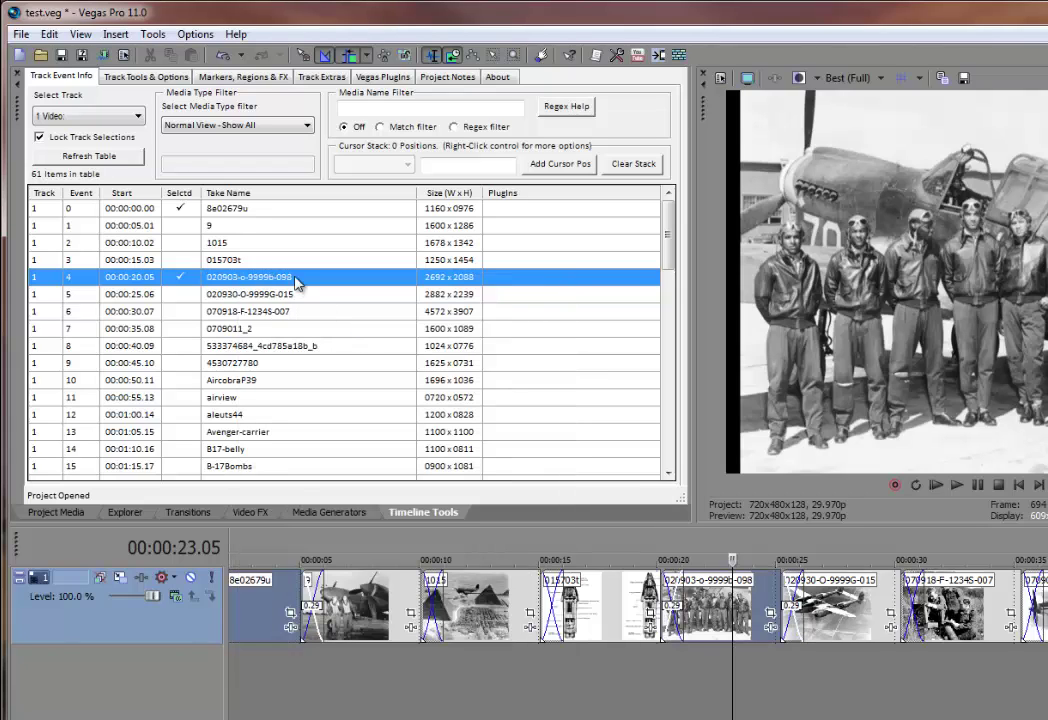
Add the 0709011_2 and AircobraP39 events to the selection.
{"action": "left_click", "coordinate": [232, 330]}
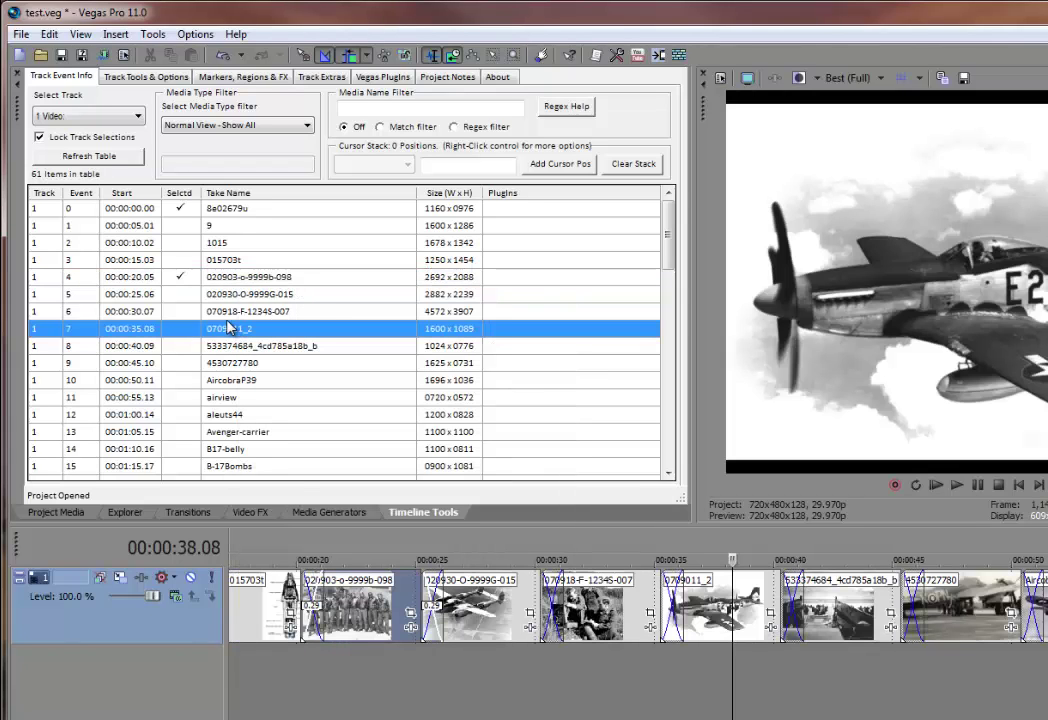
{"action": "right_click", "coordinate": [226, 332]}
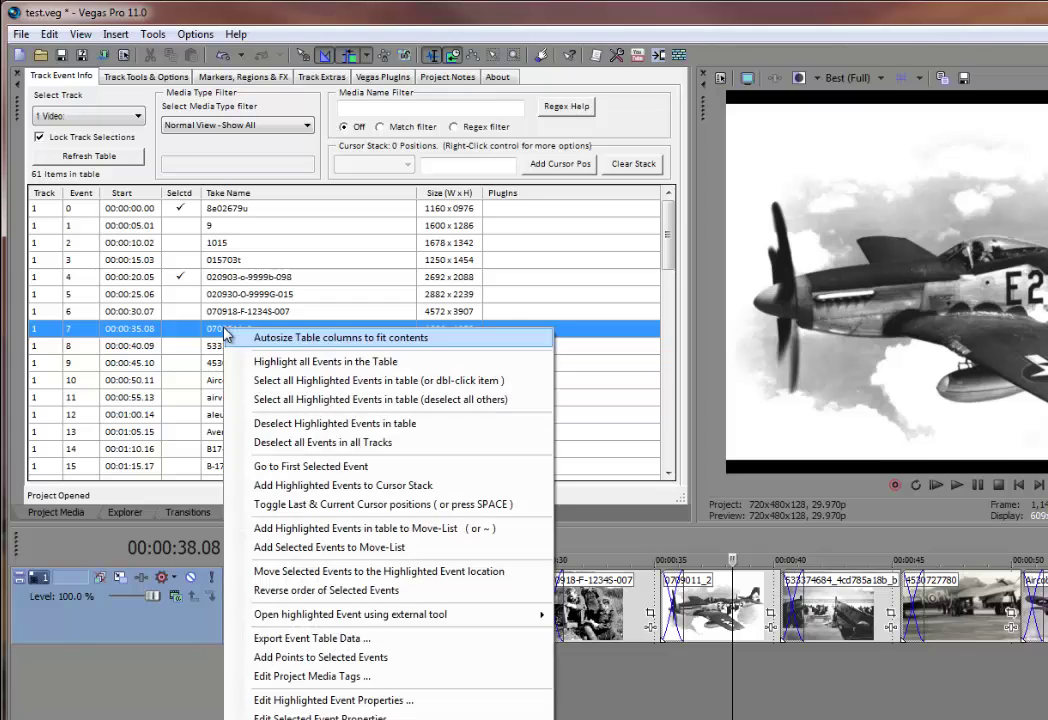
{"action": "left_click", "coordinate": [282, 381]}
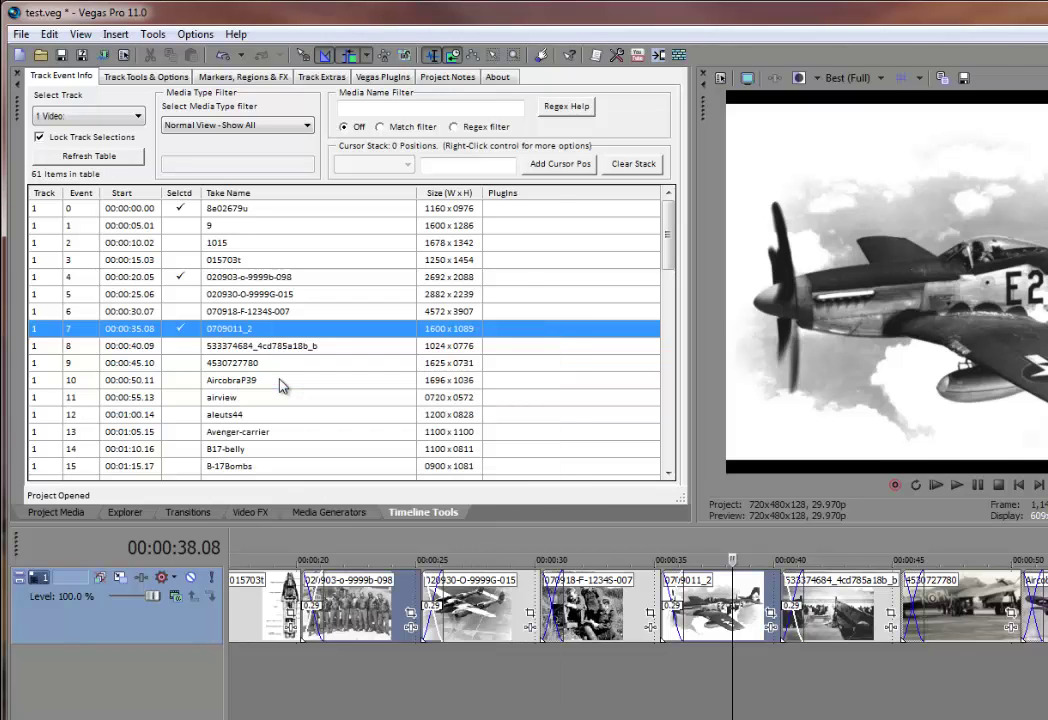
{"action": "left_click", "coordinate": [247, 388]}
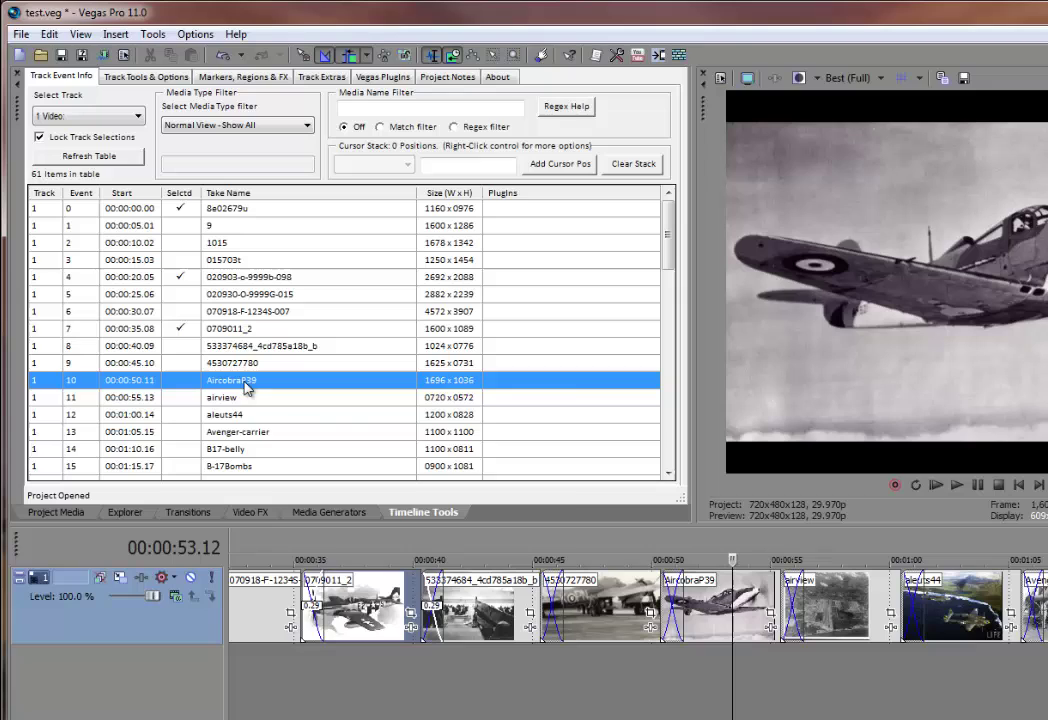
{"action": "right_click", "coordinate": [247, 388]}
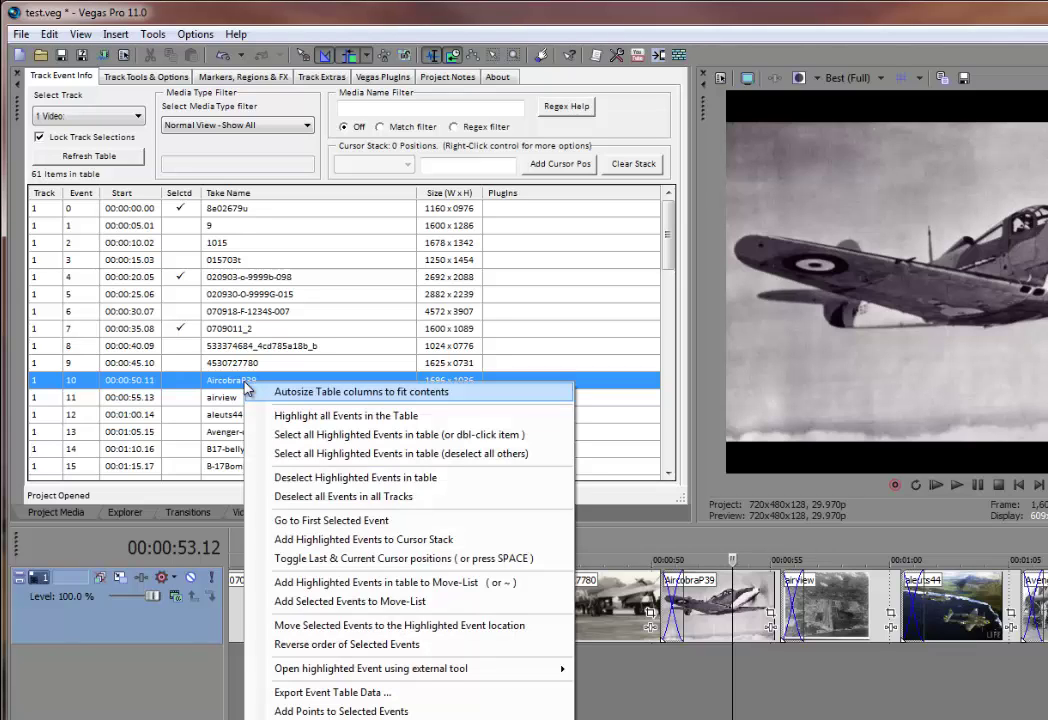
{"action": "left_click", "coordinate": [300, 441]}
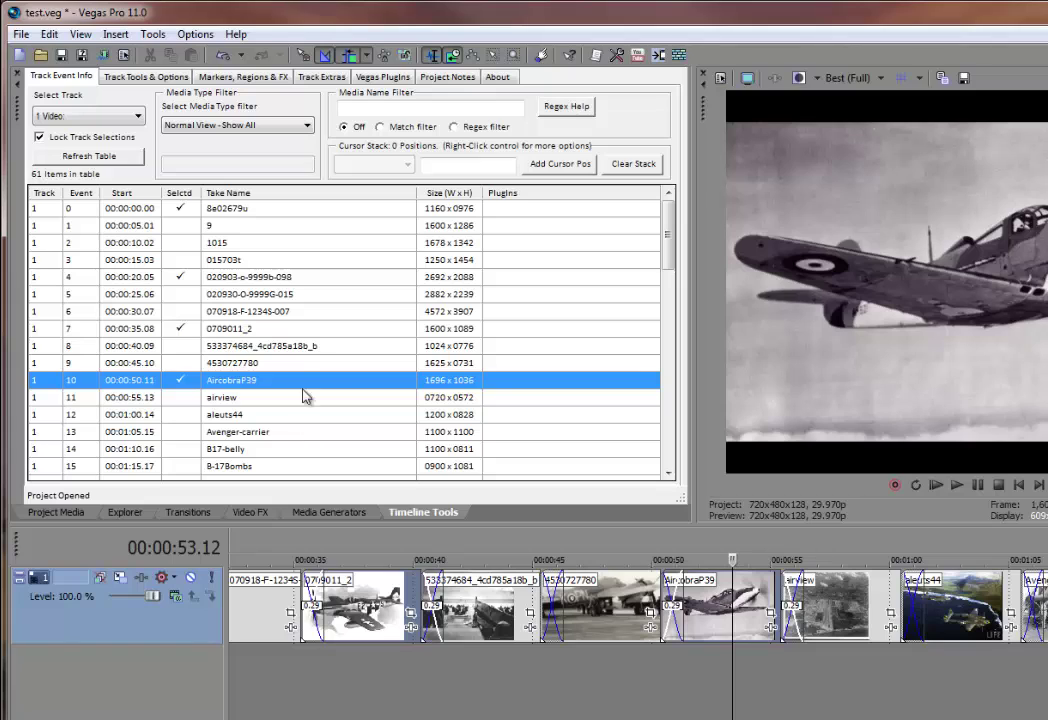
Preview each selected slide: 8e02679u, 020903-o-9999b-098, 0709011_2 and AircobraP39.
{"action": "left_click", "coordinate": [196, 213]}
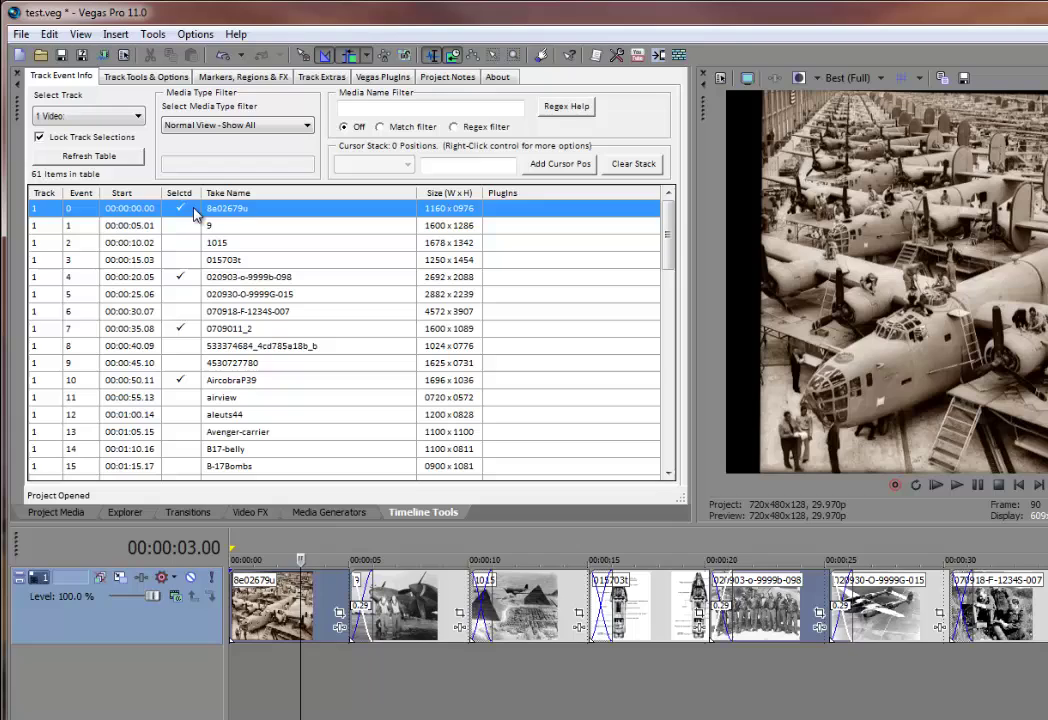
{"action": "left_click", "coordinate": [243, 279]}
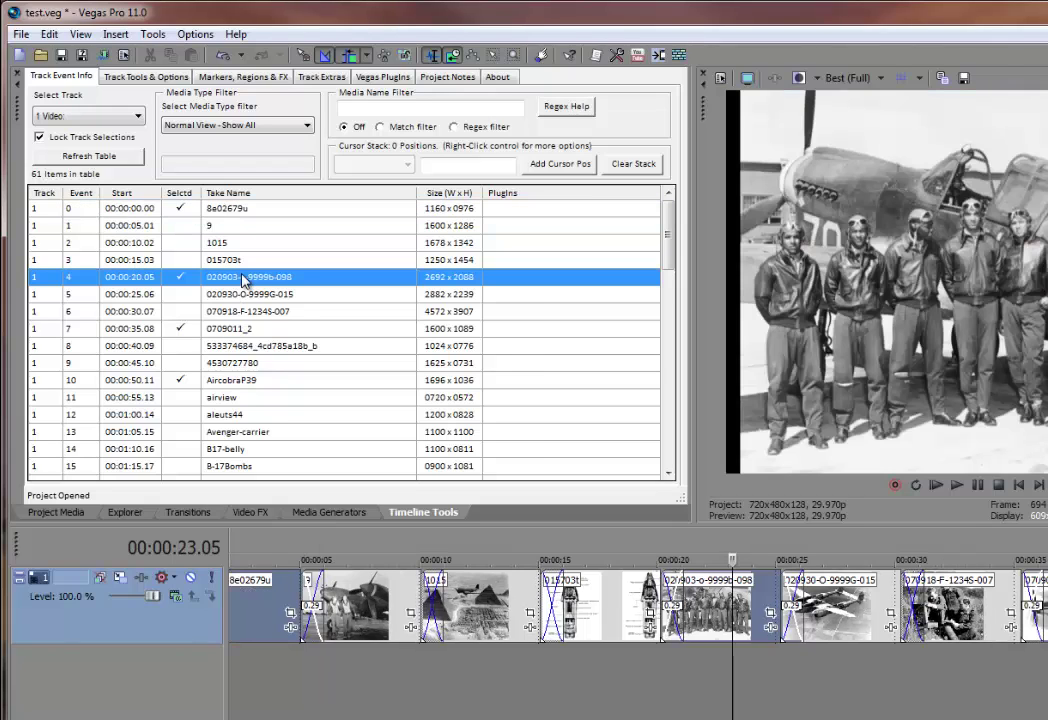
{"action": "left_click", "coordinate": [248, 332]}
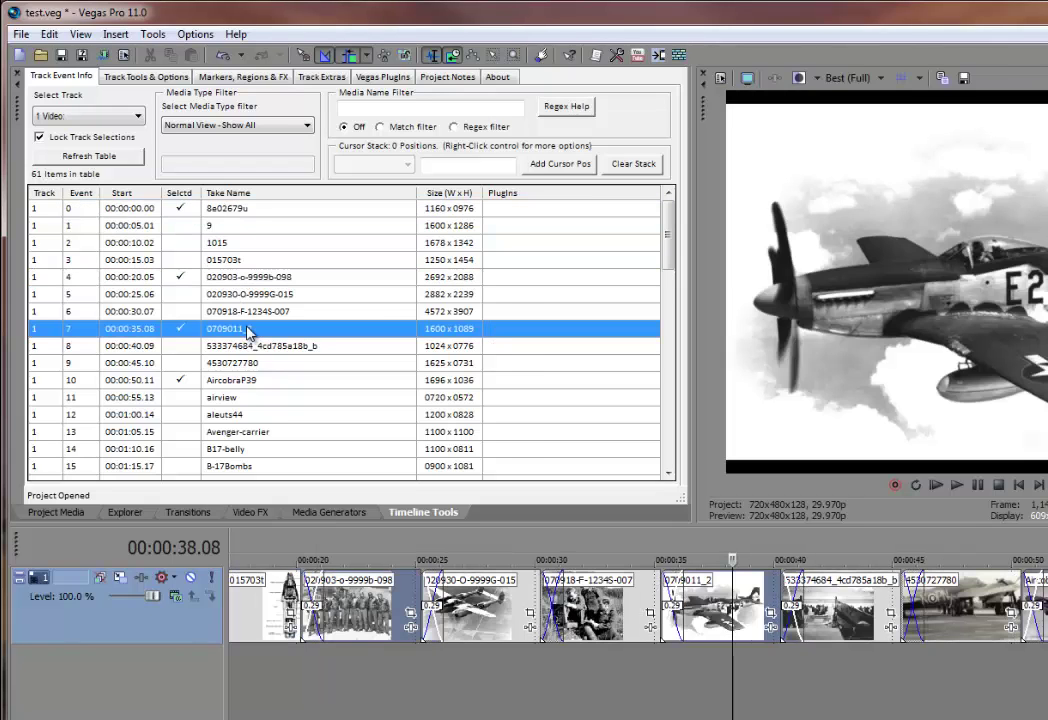
{"action": "left_click", "coordinate": [255, 381]}
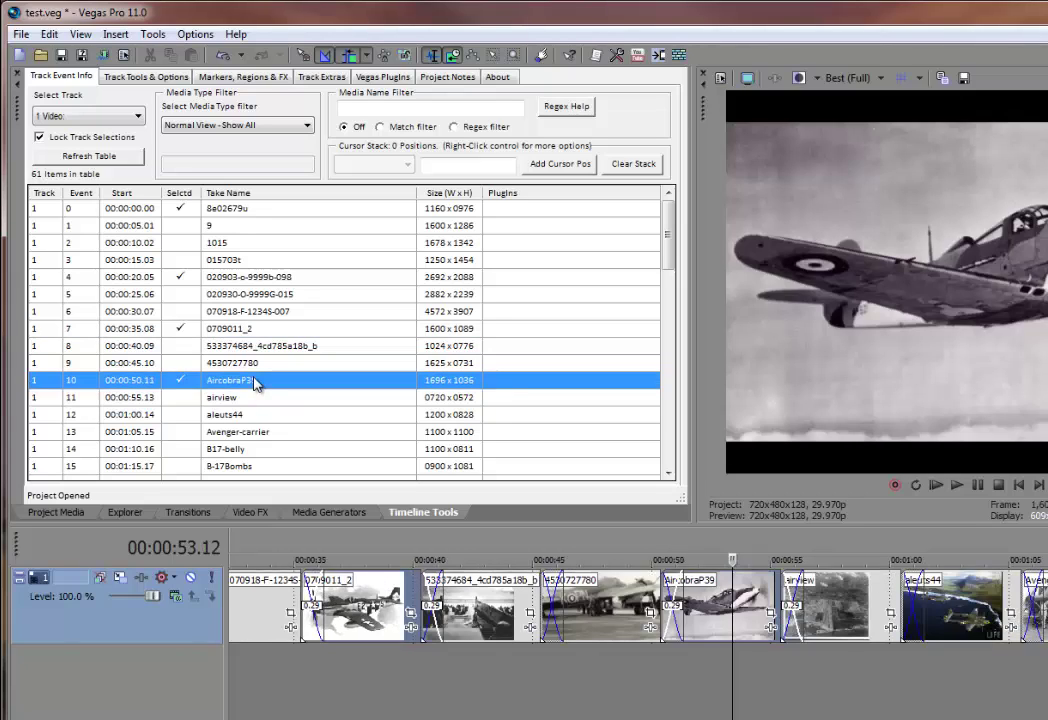
Reverse the selected events' order and preview the opening slides AircobraP39, 9, 1015, 015703t.
{"action": "right_click", "coordinate": [255, 384]}
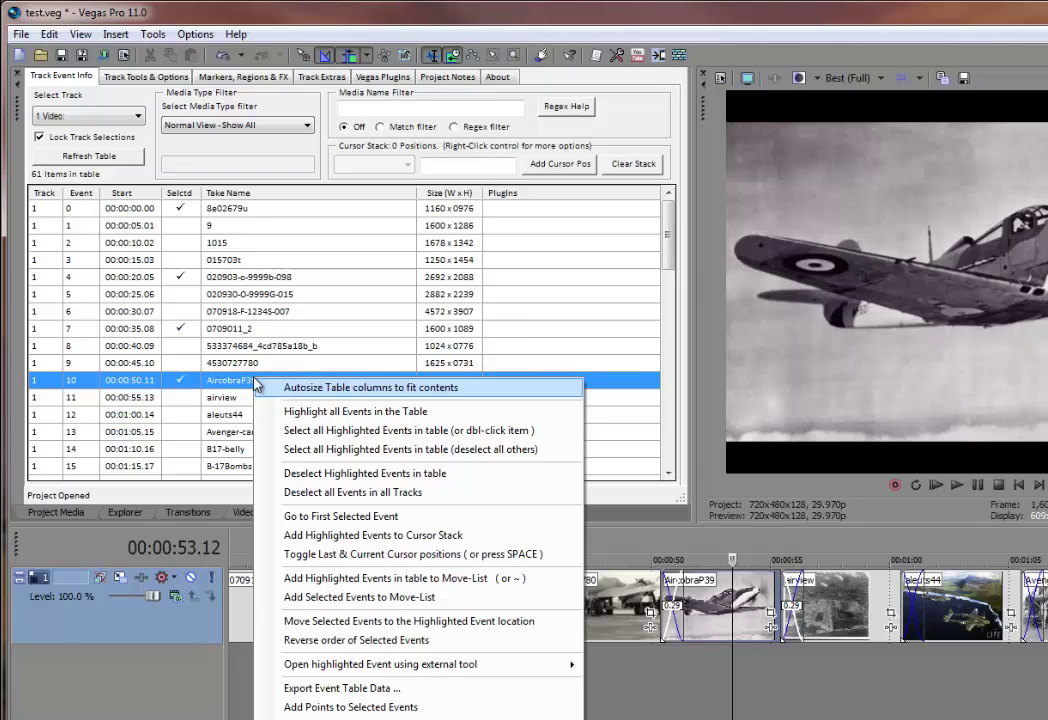
{"action": "left_click", "coordinate": [358, 642]}
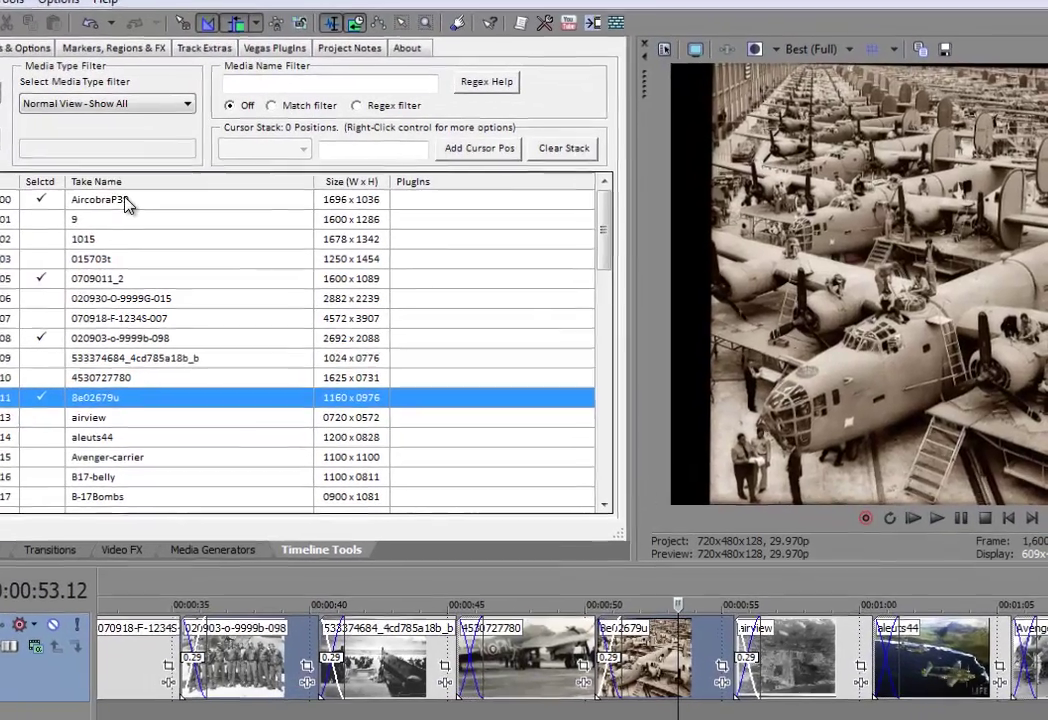
{"action": "left_click", "coordinate": [253, 212]}
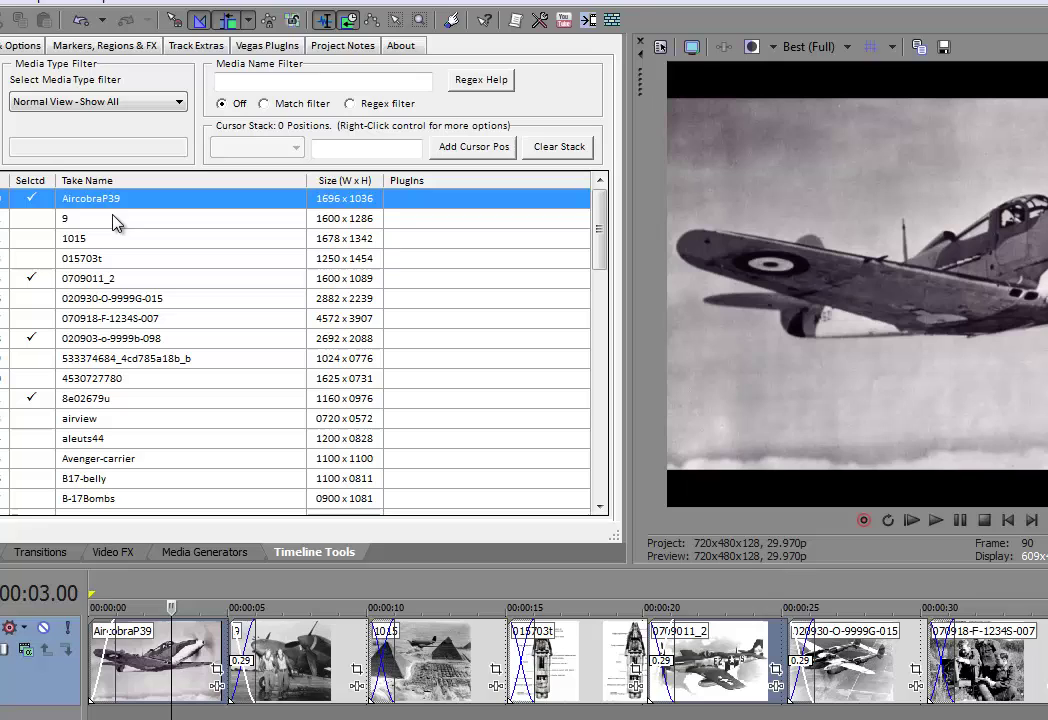
{"action": "left_click", "coordinate": [116, 224]}
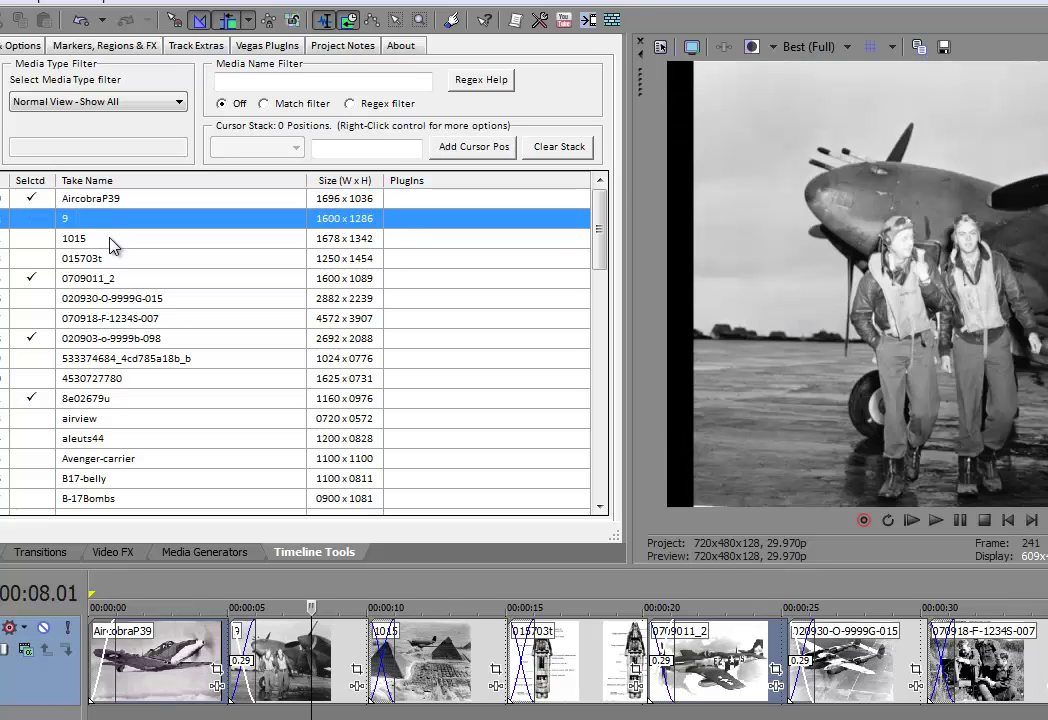
{"action": "left_click", "coordinate": [110, 240]}
{"action": "left_click", "coordinate": [110, 259]}
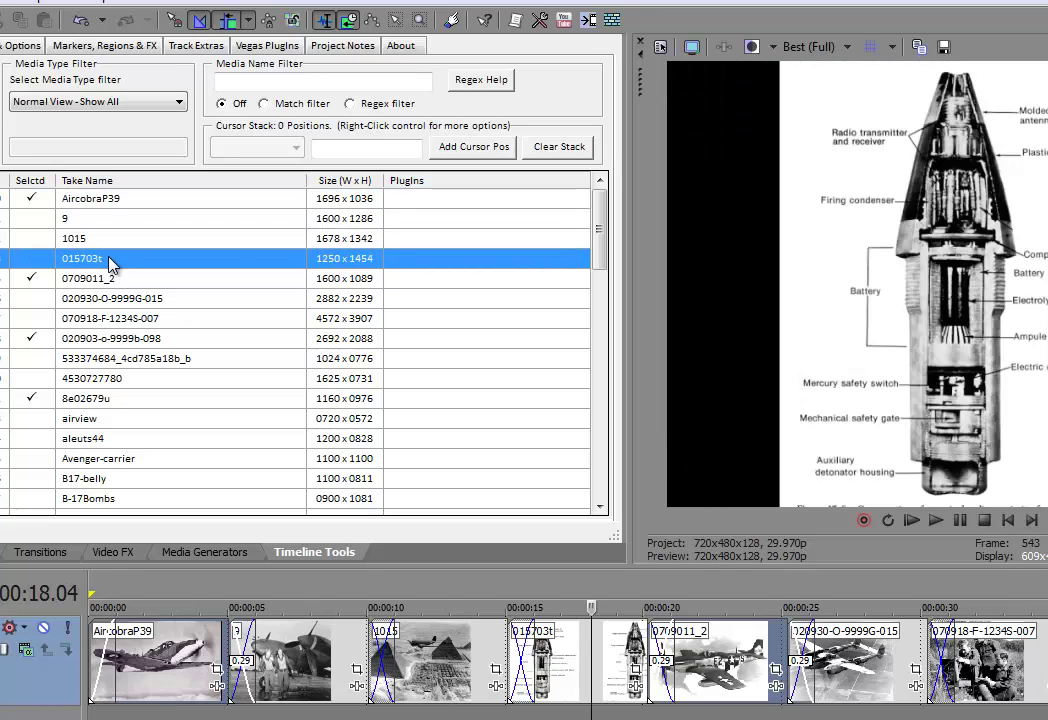
Check 0709011_2 in slot 4, 020903-o-9999b-098 in slot 7 and 8e02679u in slot 10.
{"action": "left_click", "coordinate": [110, 279]}
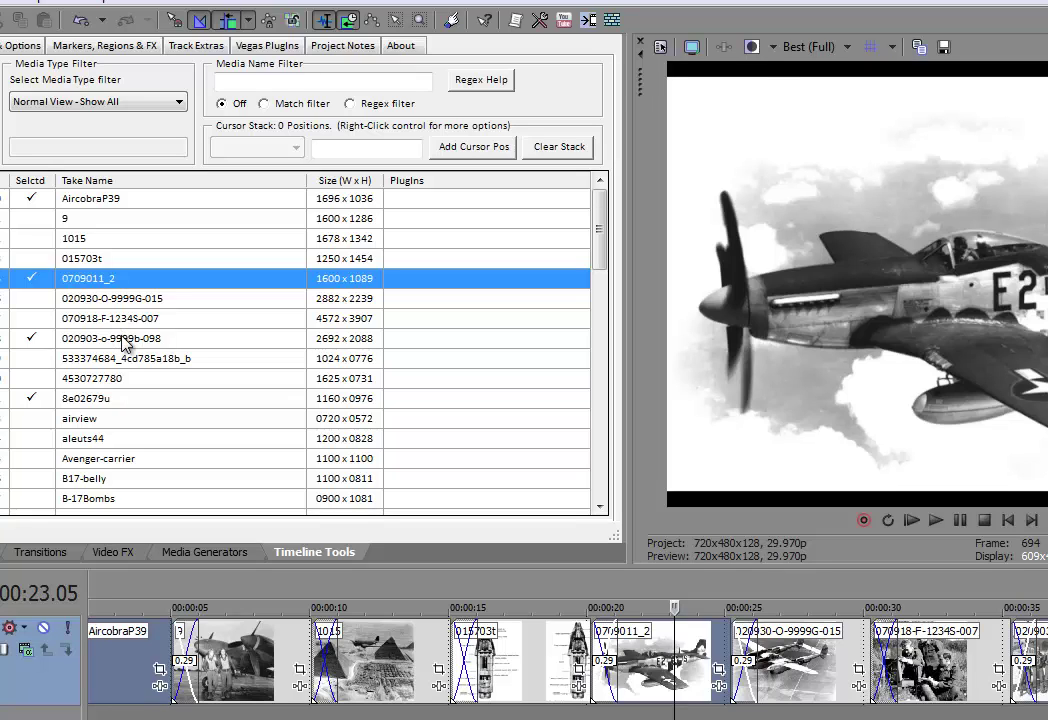
{"action": "left_click", "coordinate": [117, 298]}
{"action": "left_click", "coordinate": [117, 319]}
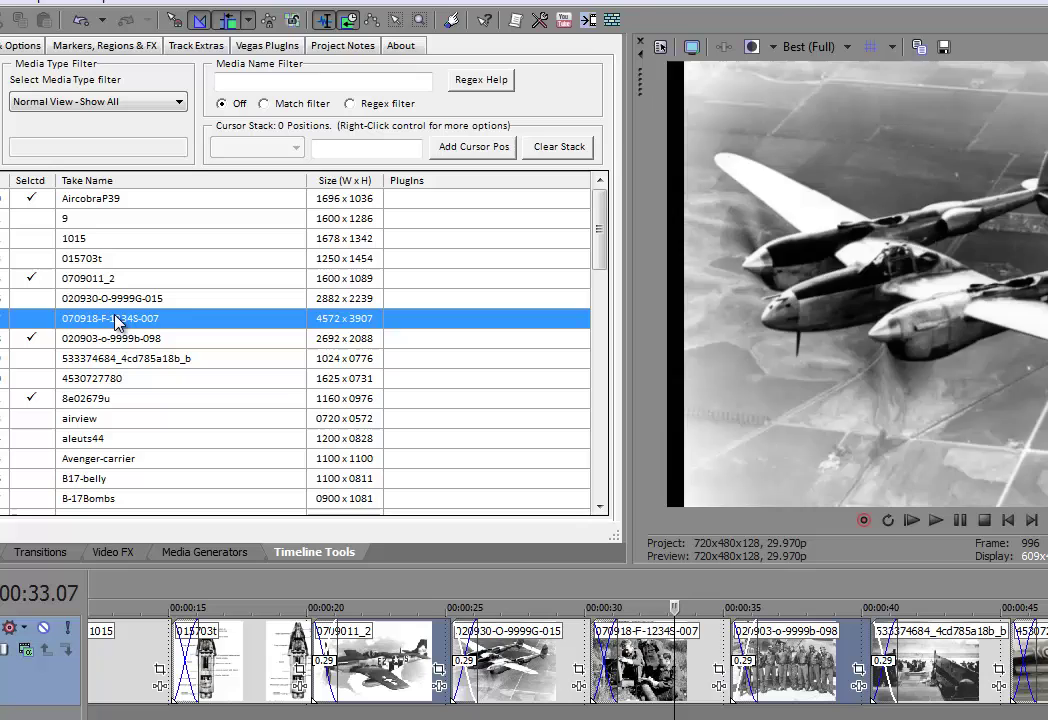
{"action": "left_click", "coordinate": [133, 339]}
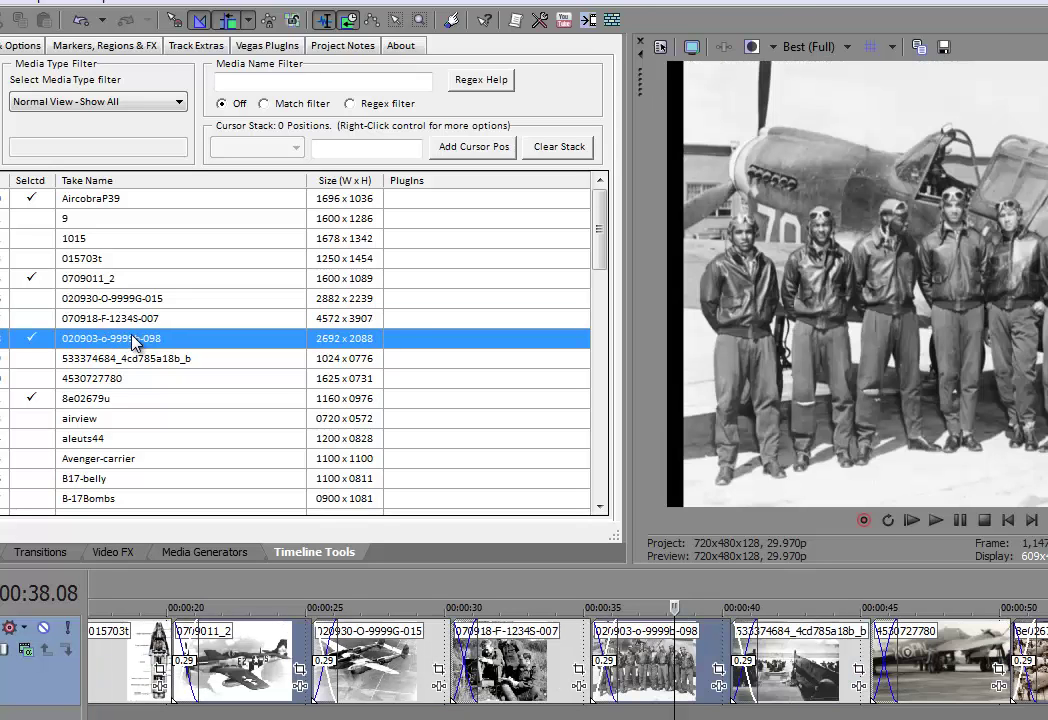
{"action": "left_click", "coordinate": [100, 358]}
{"action": "left_click", "coordinate": [98, 378]}
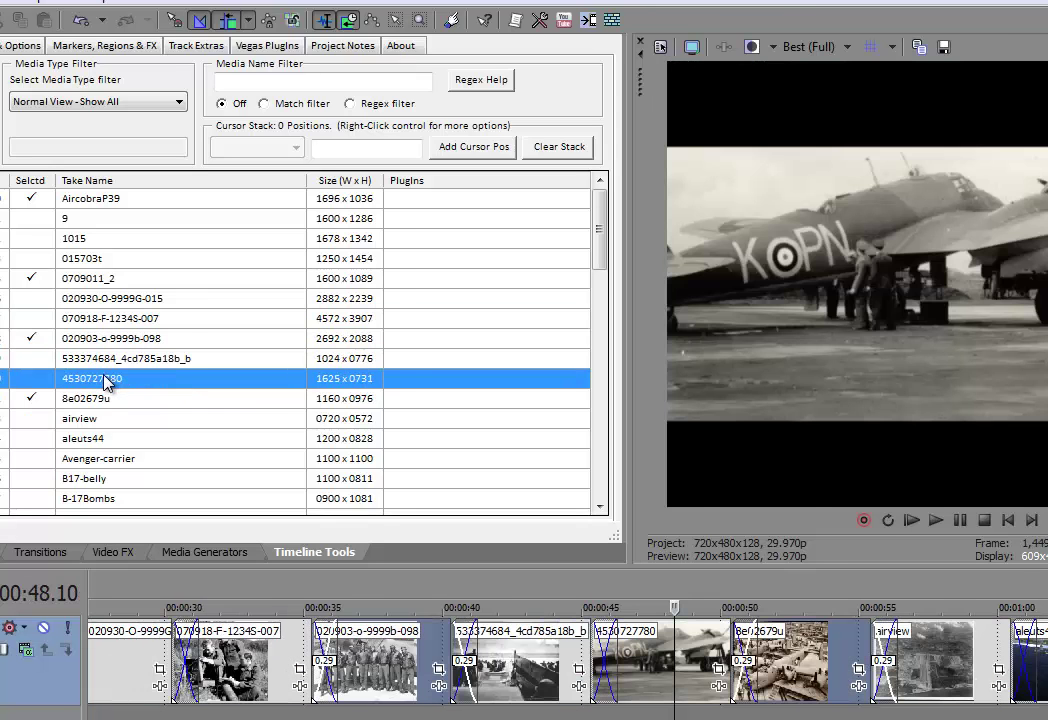
{"action": "left_click", "coordinate": [100, 399]}
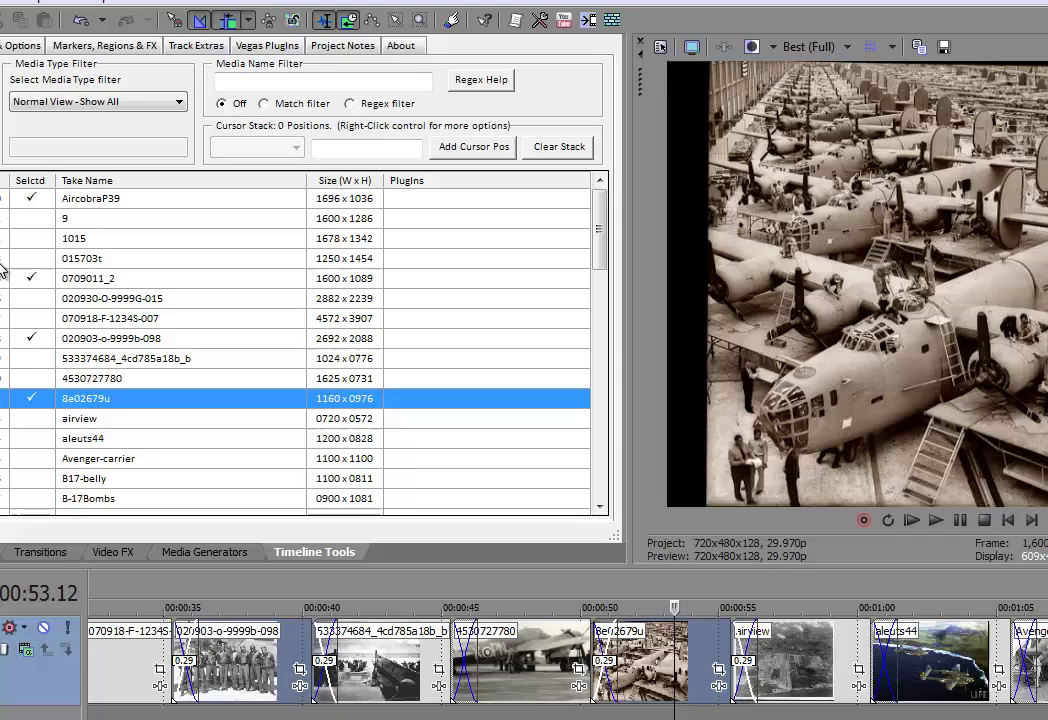
{"action": "left_click", "coordinate": [32, 398]}
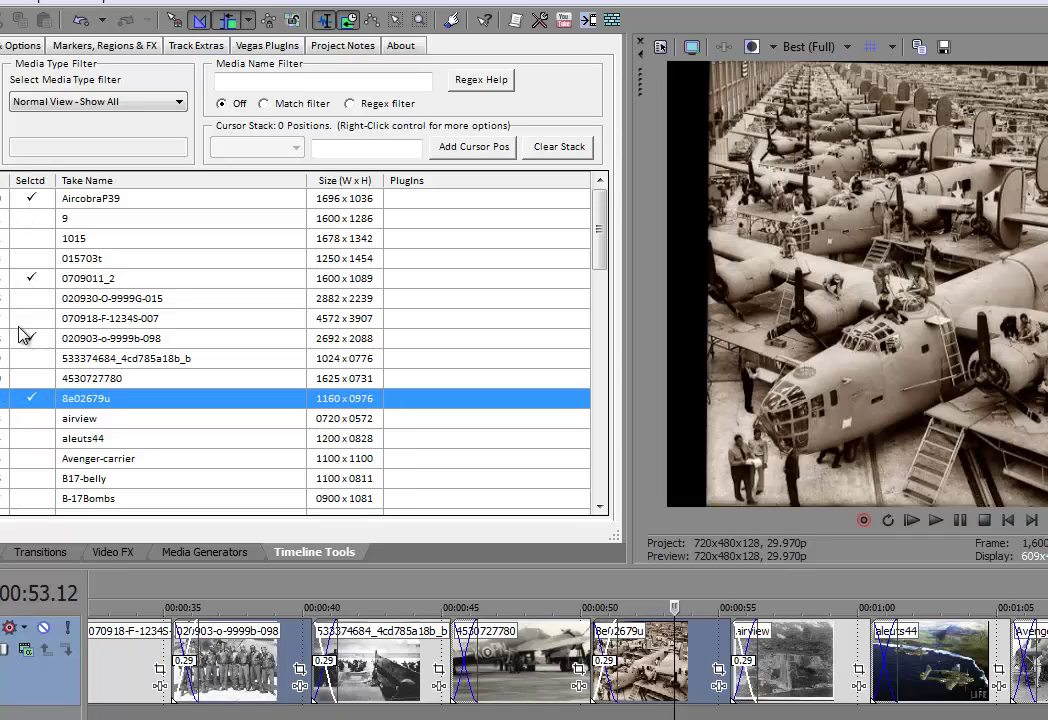
Undo the reversal and confirm 8e02679u, 020903-o-9999b-098 and 0709011_2 are back in place.
{"action": "left_click", "coordinate": [86, 22]}
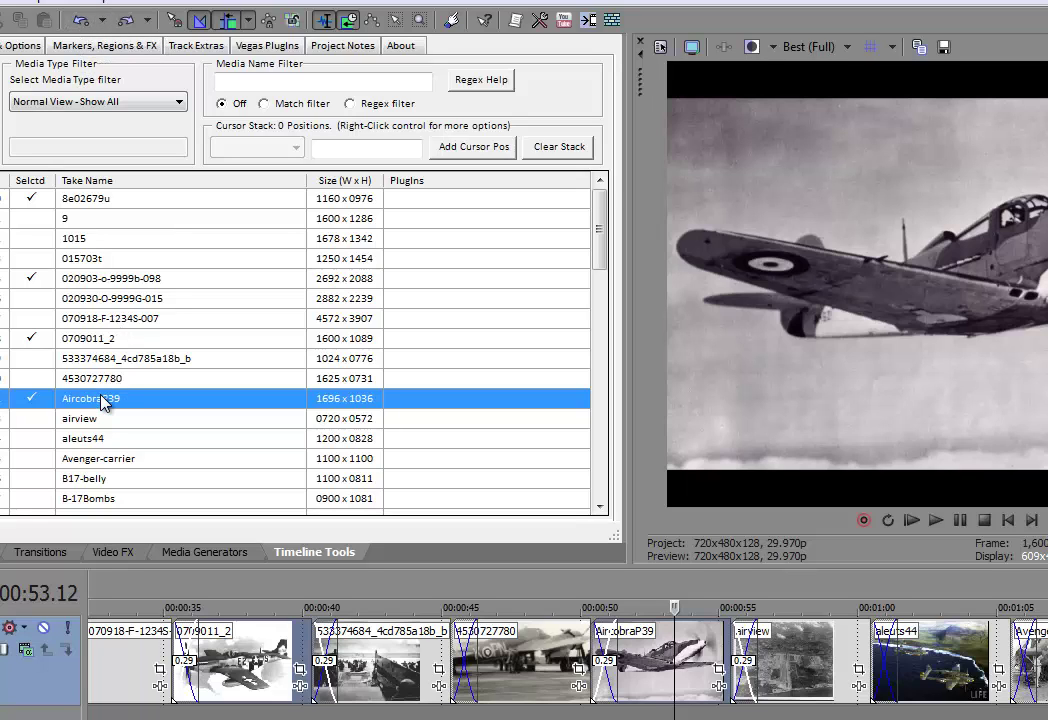
{"action": "left_click", "coordinate": [105, 204]}
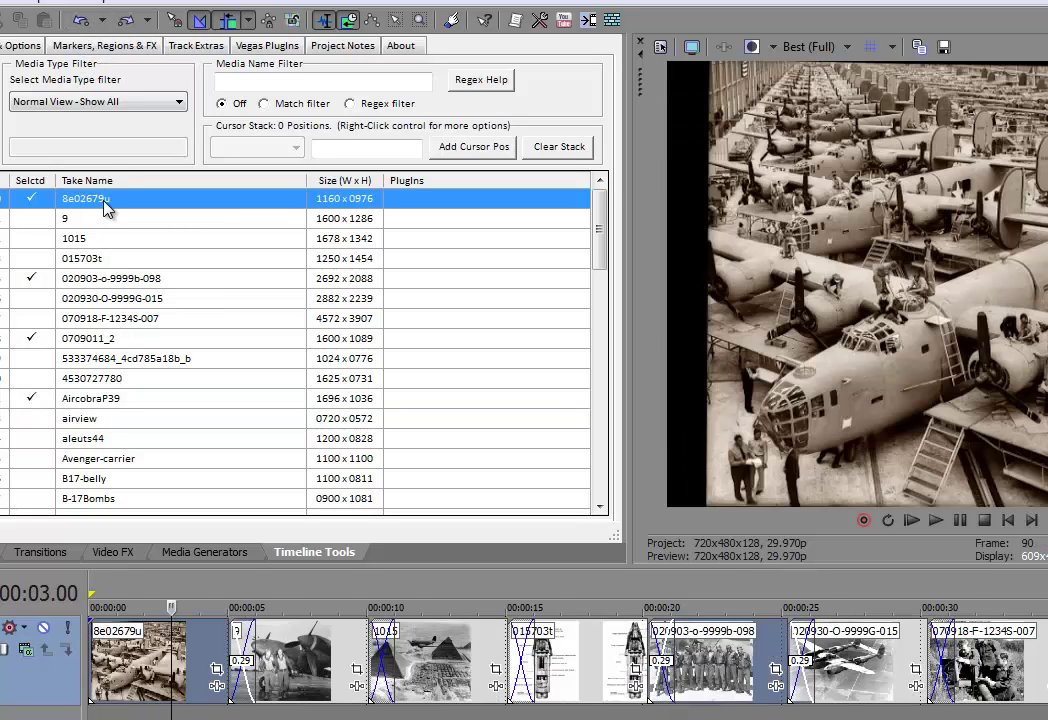
{"action": "left_click", "coordinate": [102, 279]}
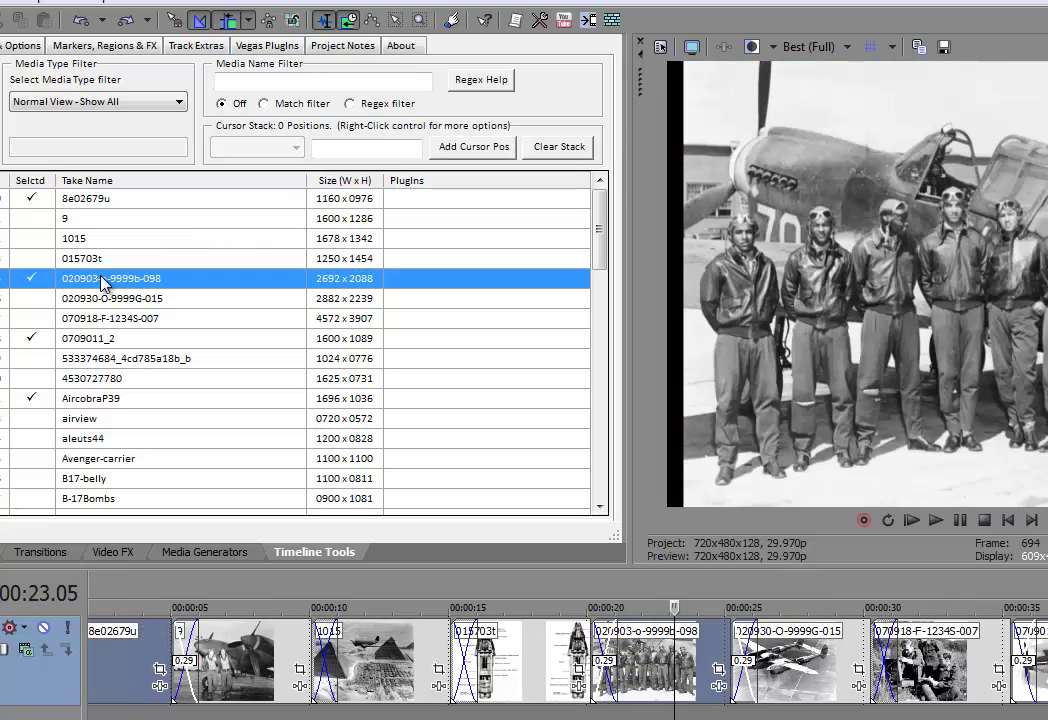
{"action": "left_click", "coordinate": [105, 341]}
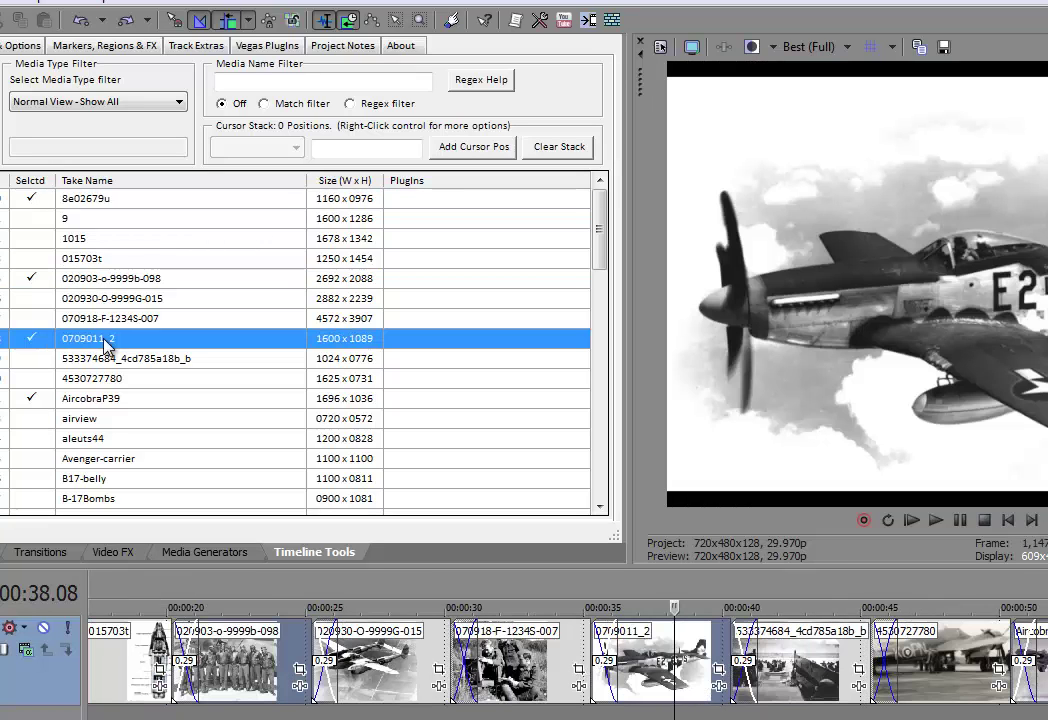